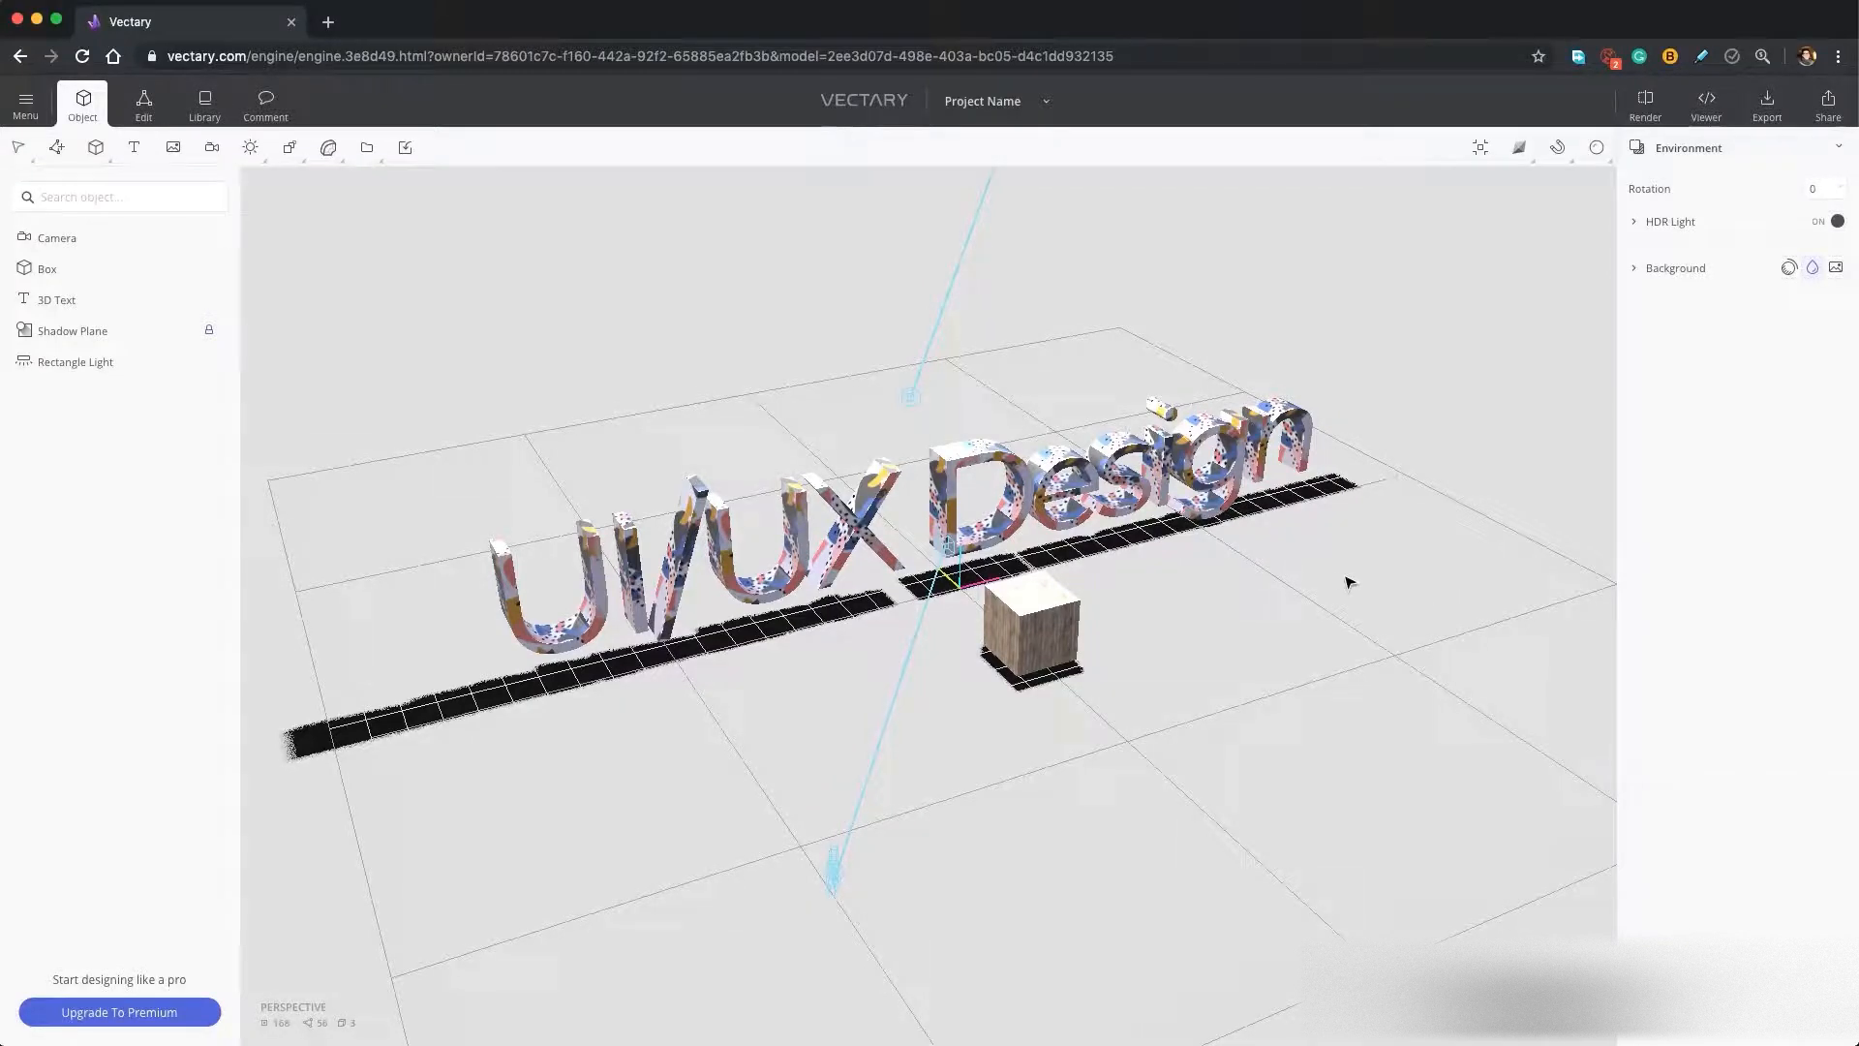
# Delete the 3D text, the wooden box and the camera from the starter scene.
pyautogui.moveTo(1324, 572); pyautogui.dragTo(1364, 558, button='right')
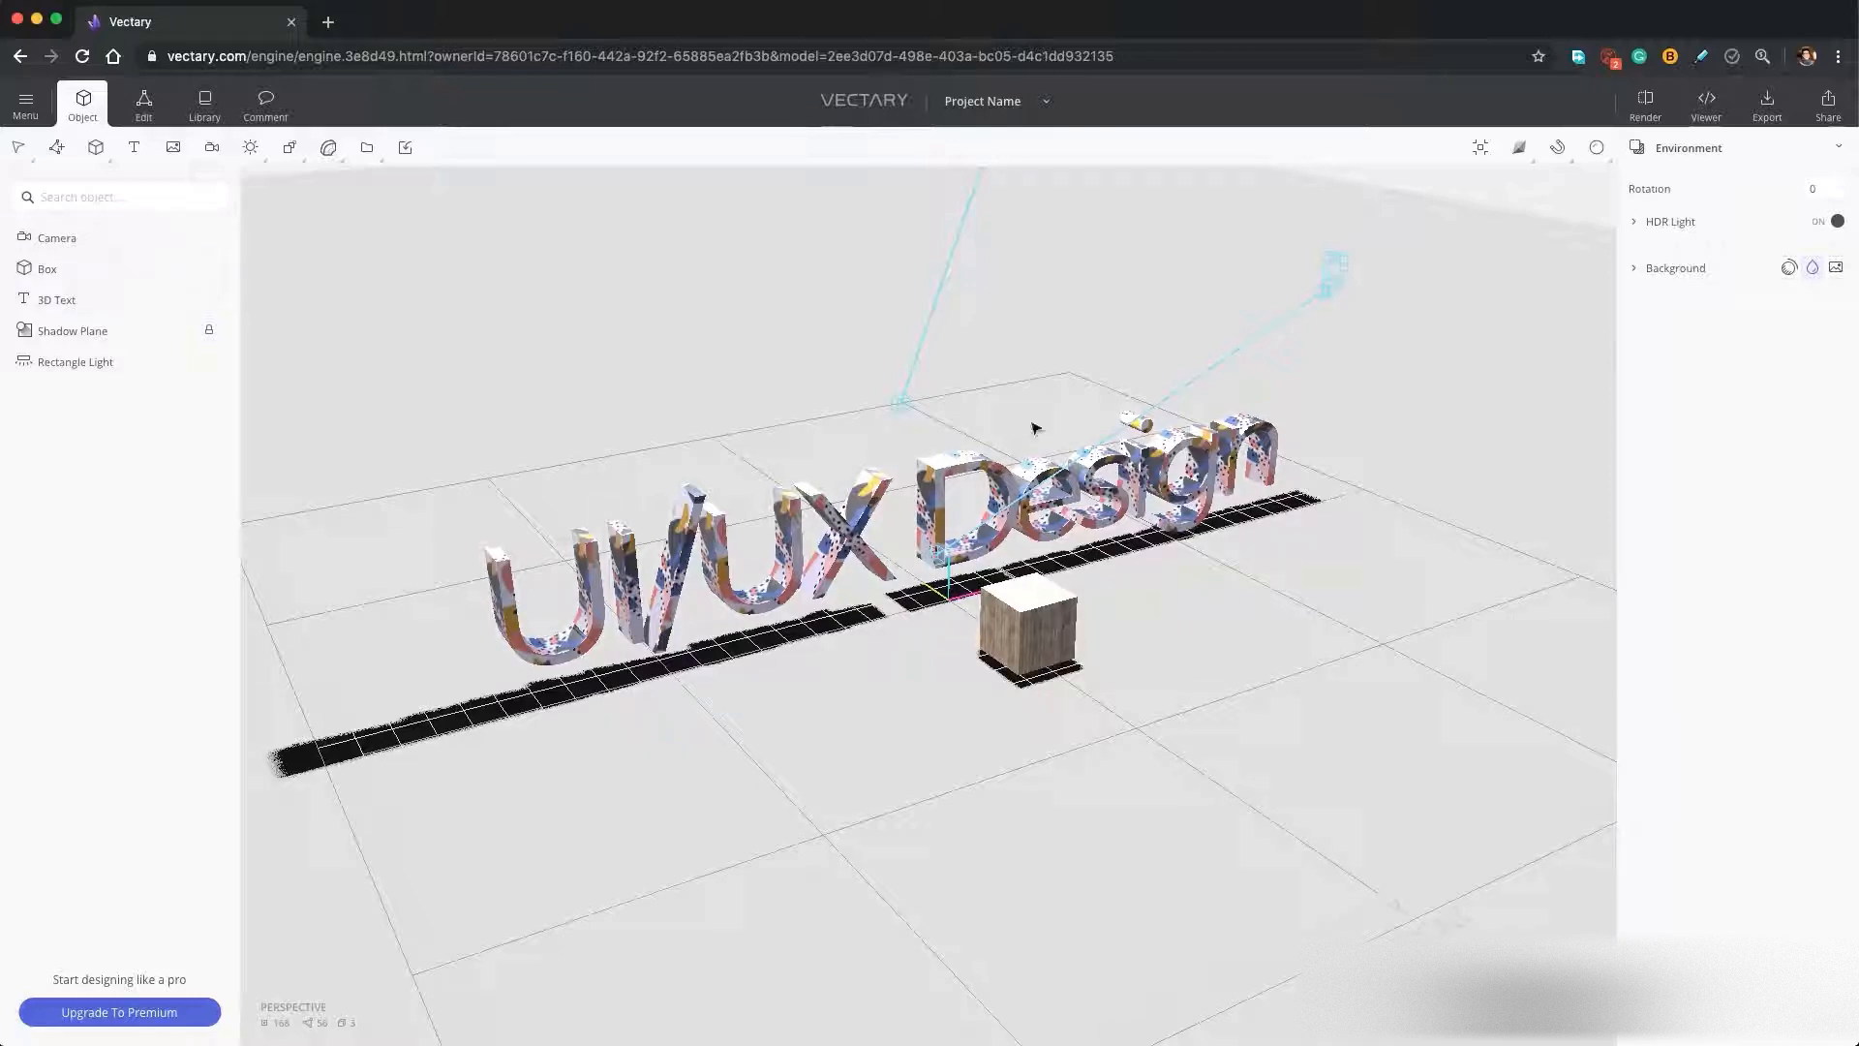
pyautogui.moveTo(1223, 586)
pyautogui.mouseDown(button='right')
pyautogui.moveTo(1182, 635)
pyautogui.moveTo(1231, 637)
pyautogui.moveTo(1240, 585)
pyautogui.mouseUp(button='right')
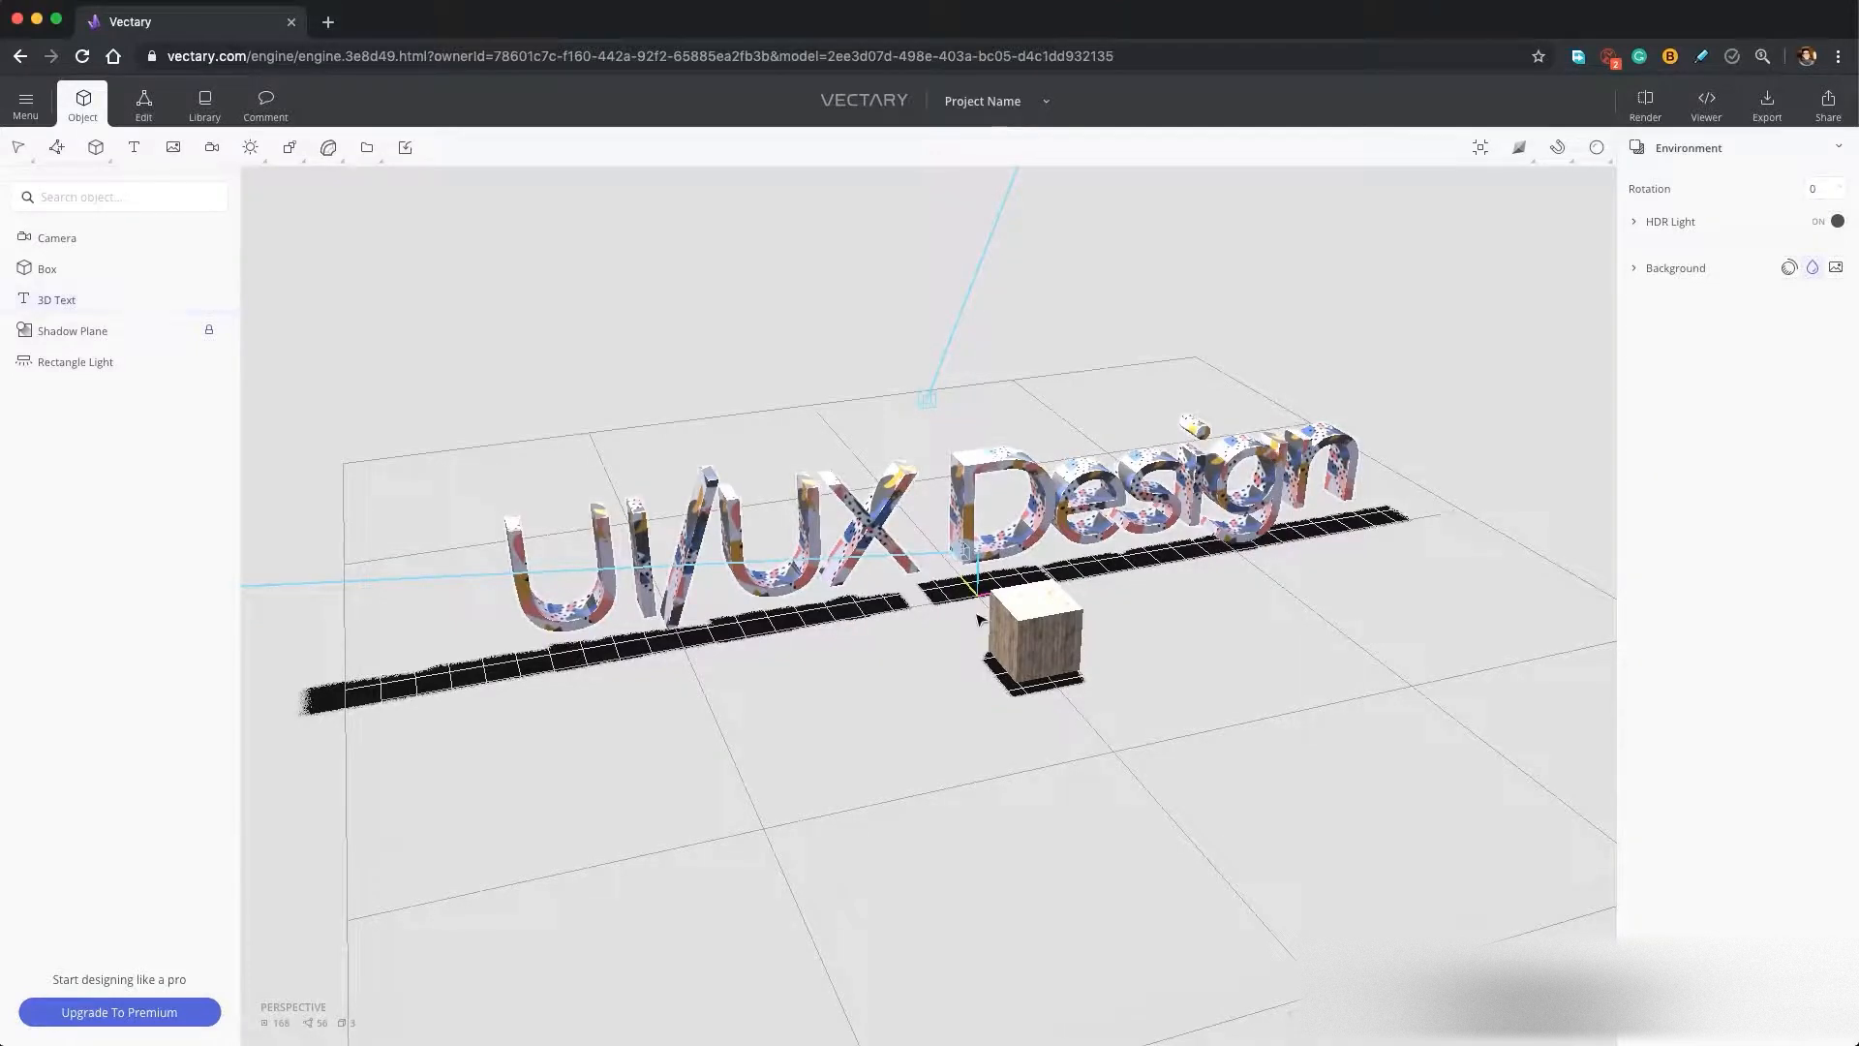
pyautogui.click(1056, 531)
pyautogui.keyDown('shift'); pyautogui.click(1047, 639); pyautogui.keyUp('shift')
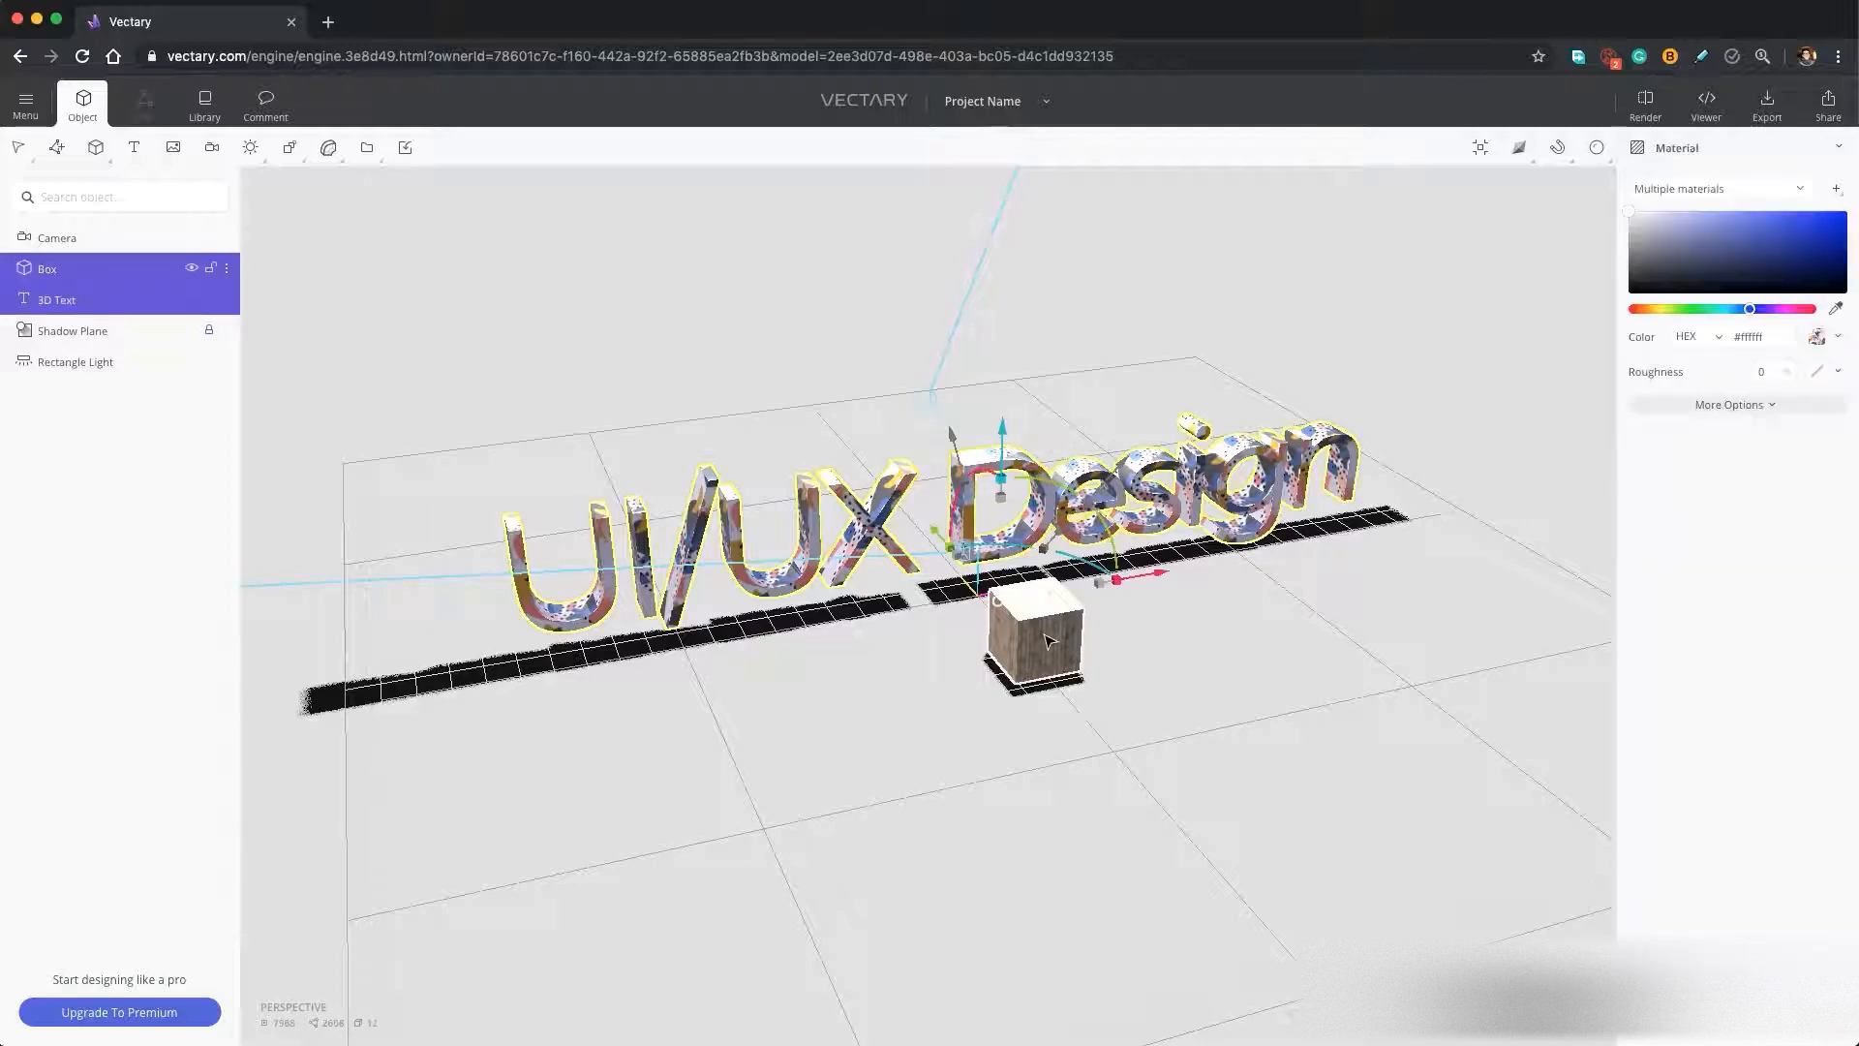
pyautogui.press('Delete')
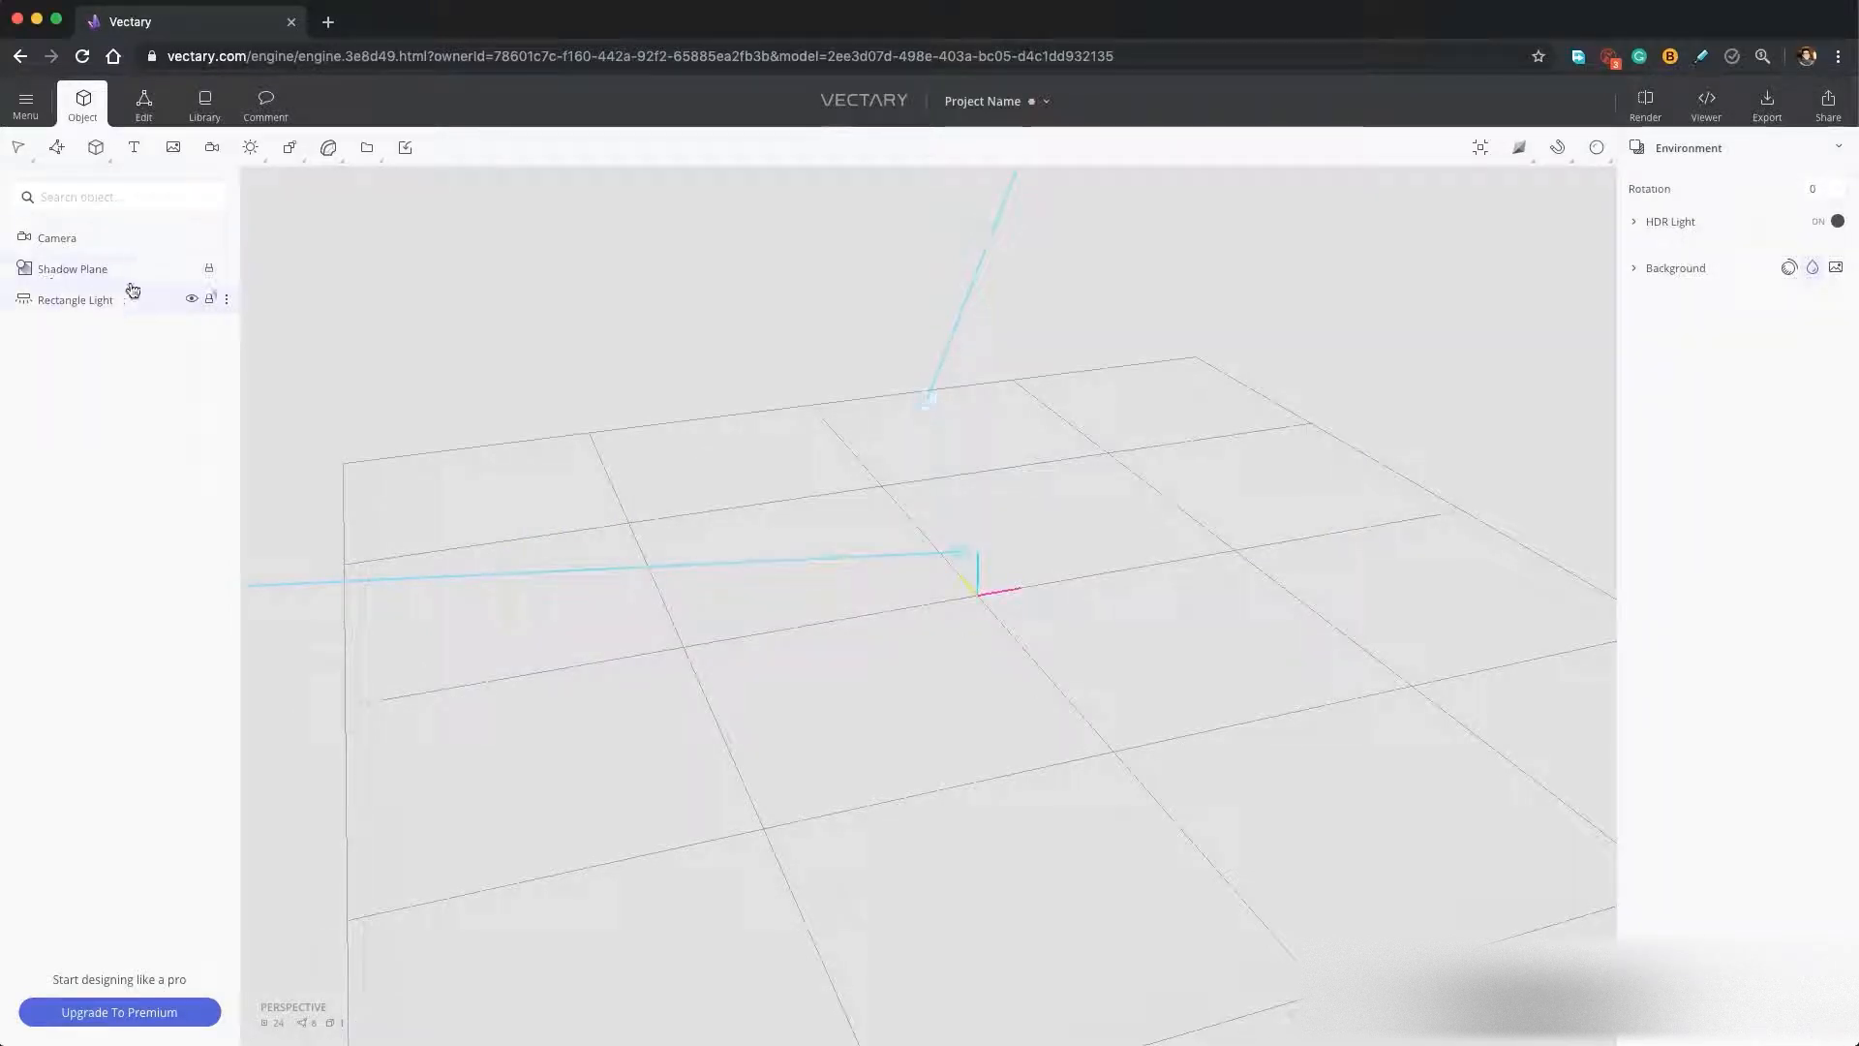
pyautogui.click(58, 250)
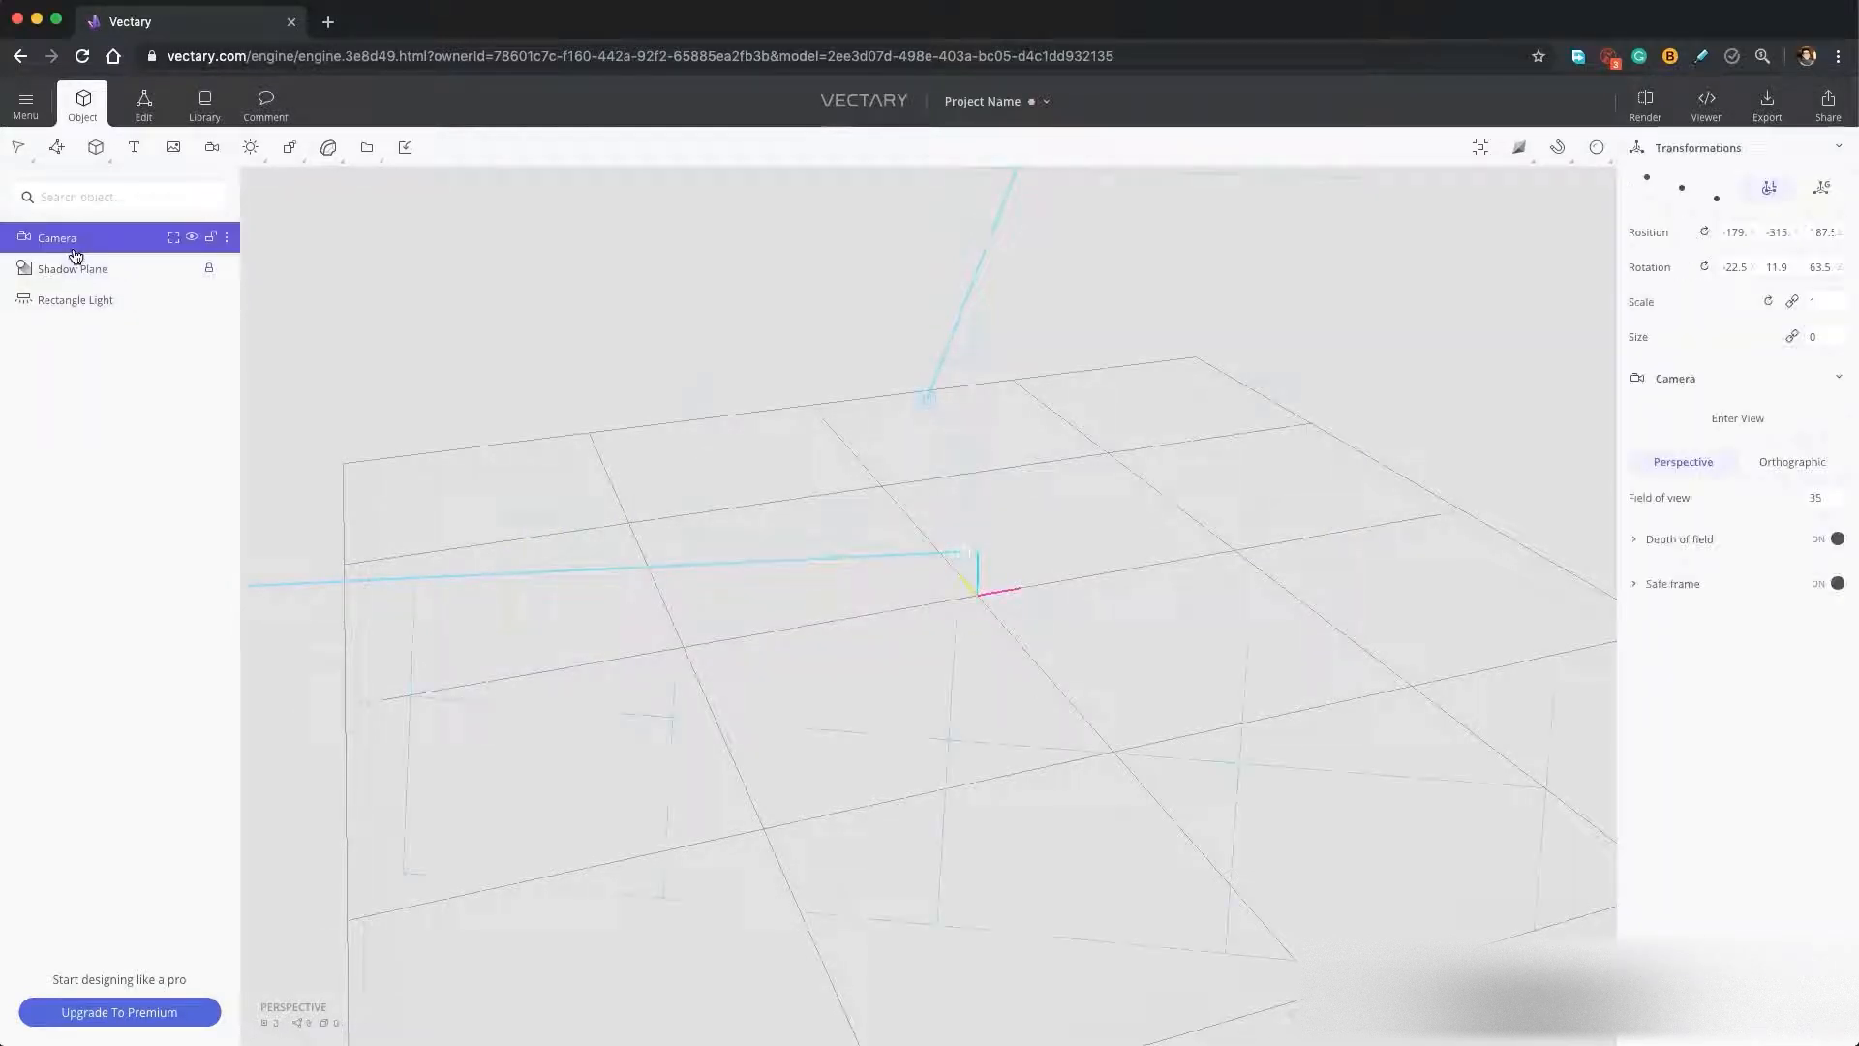
pyautogui.press('Delete')
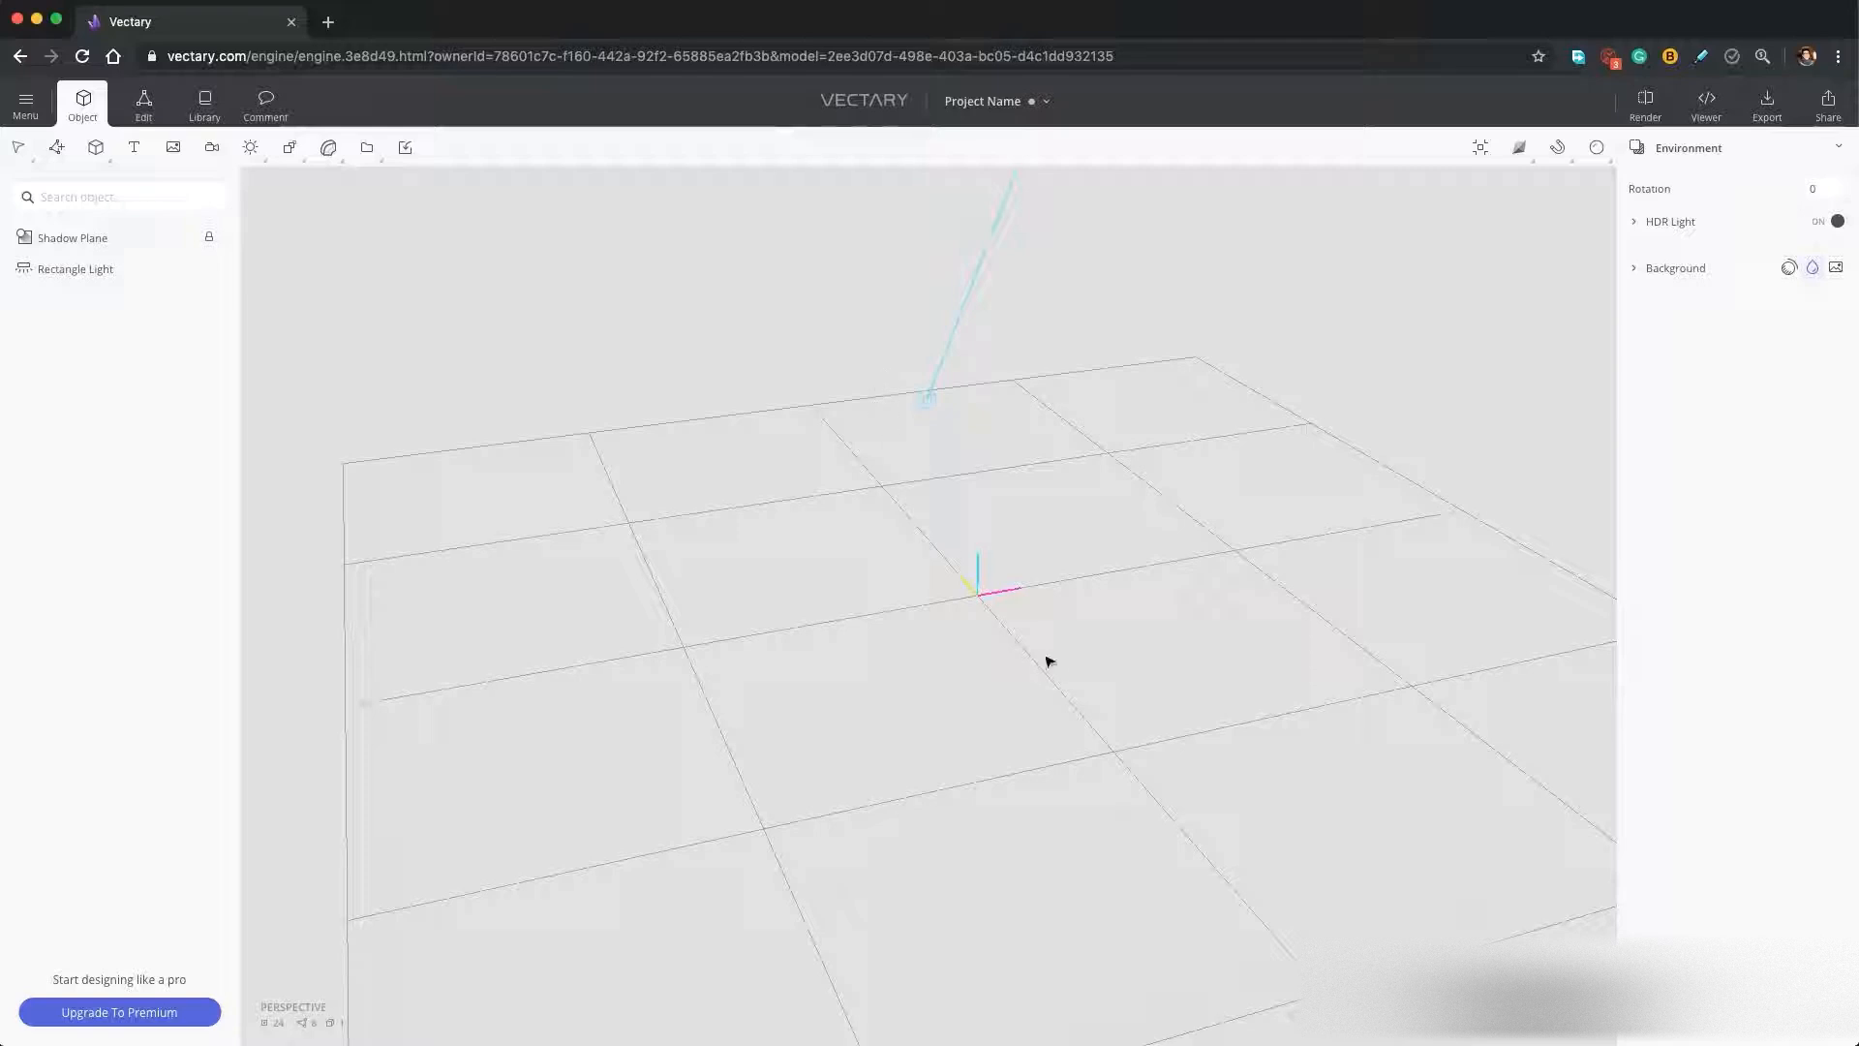
# Add a 3D text object that reads "UI".
pyautogui.click(132, 153)
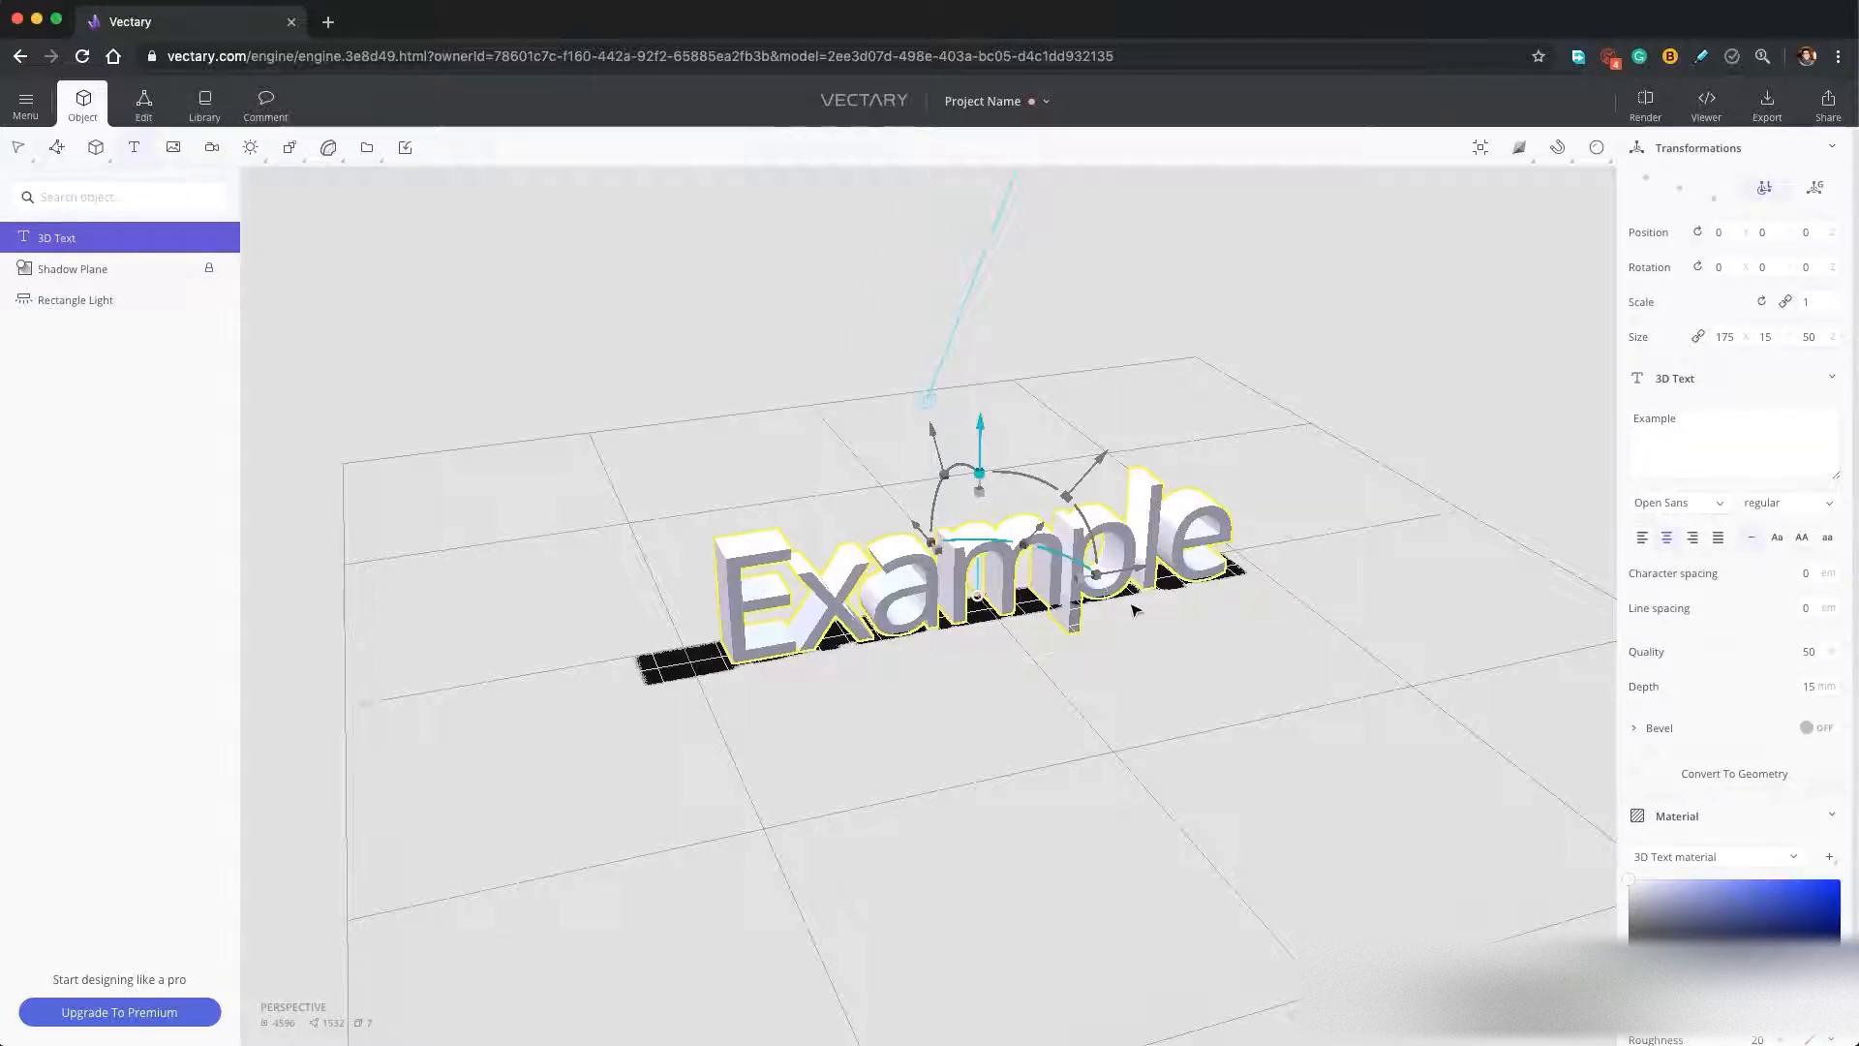
pyautogui.press('super+a')
pyautogui.write('Ul')
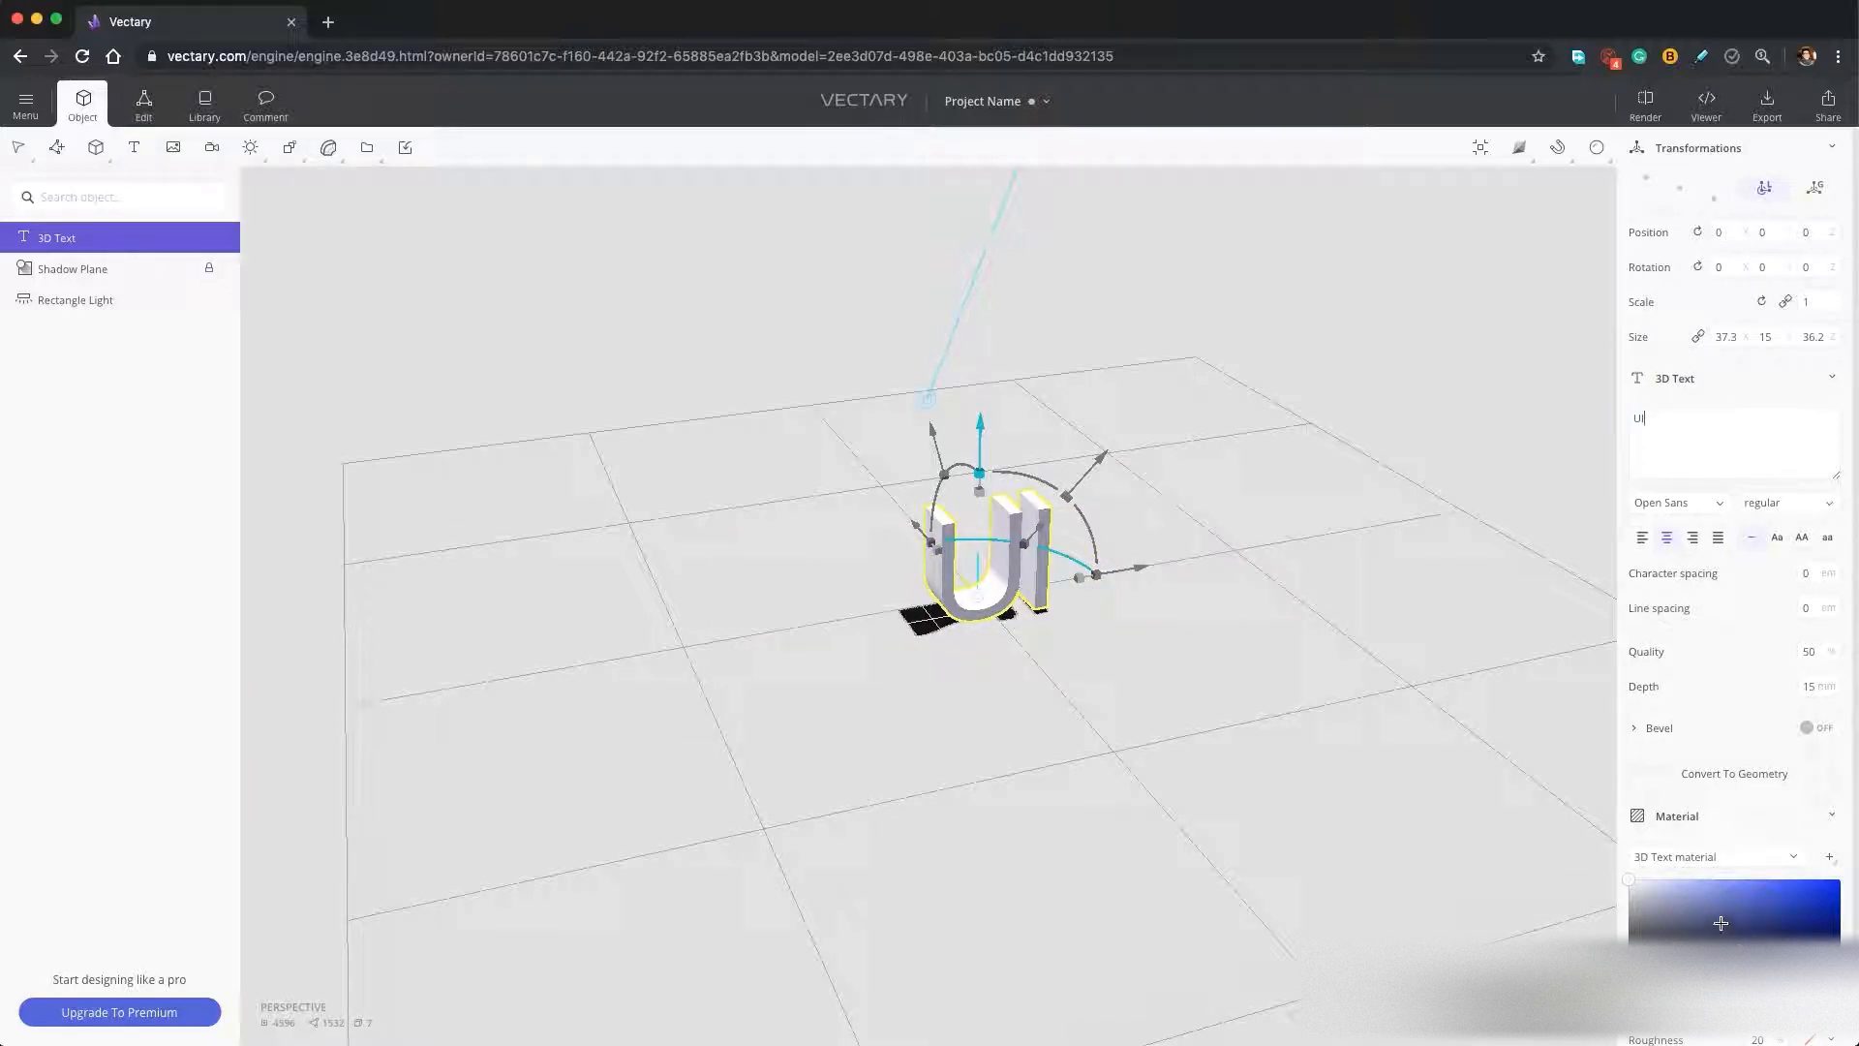
# Set the UI text's material color to hex b742ff.
pyautogui.moveTo(1711, 918); pyautogui.dragTo(1730, 910)
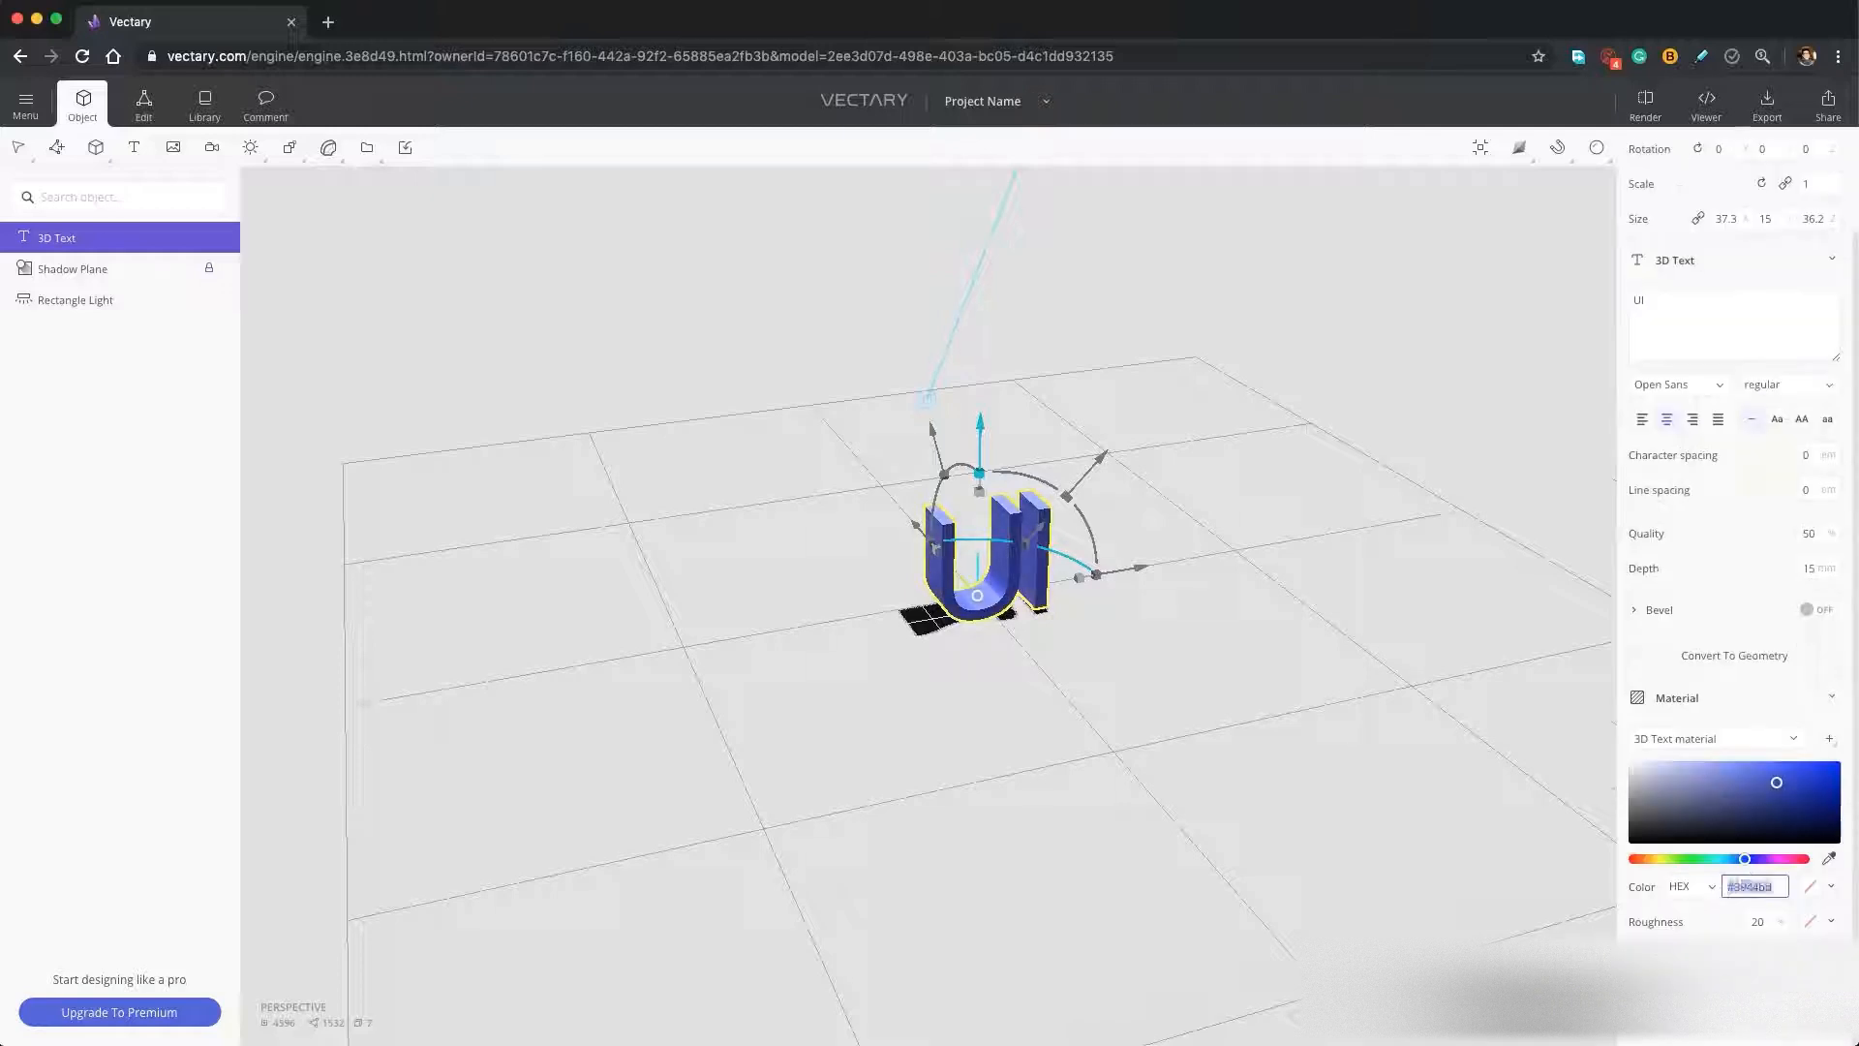
pyautogui.write('b742ff')
pyautogui.press('Return')
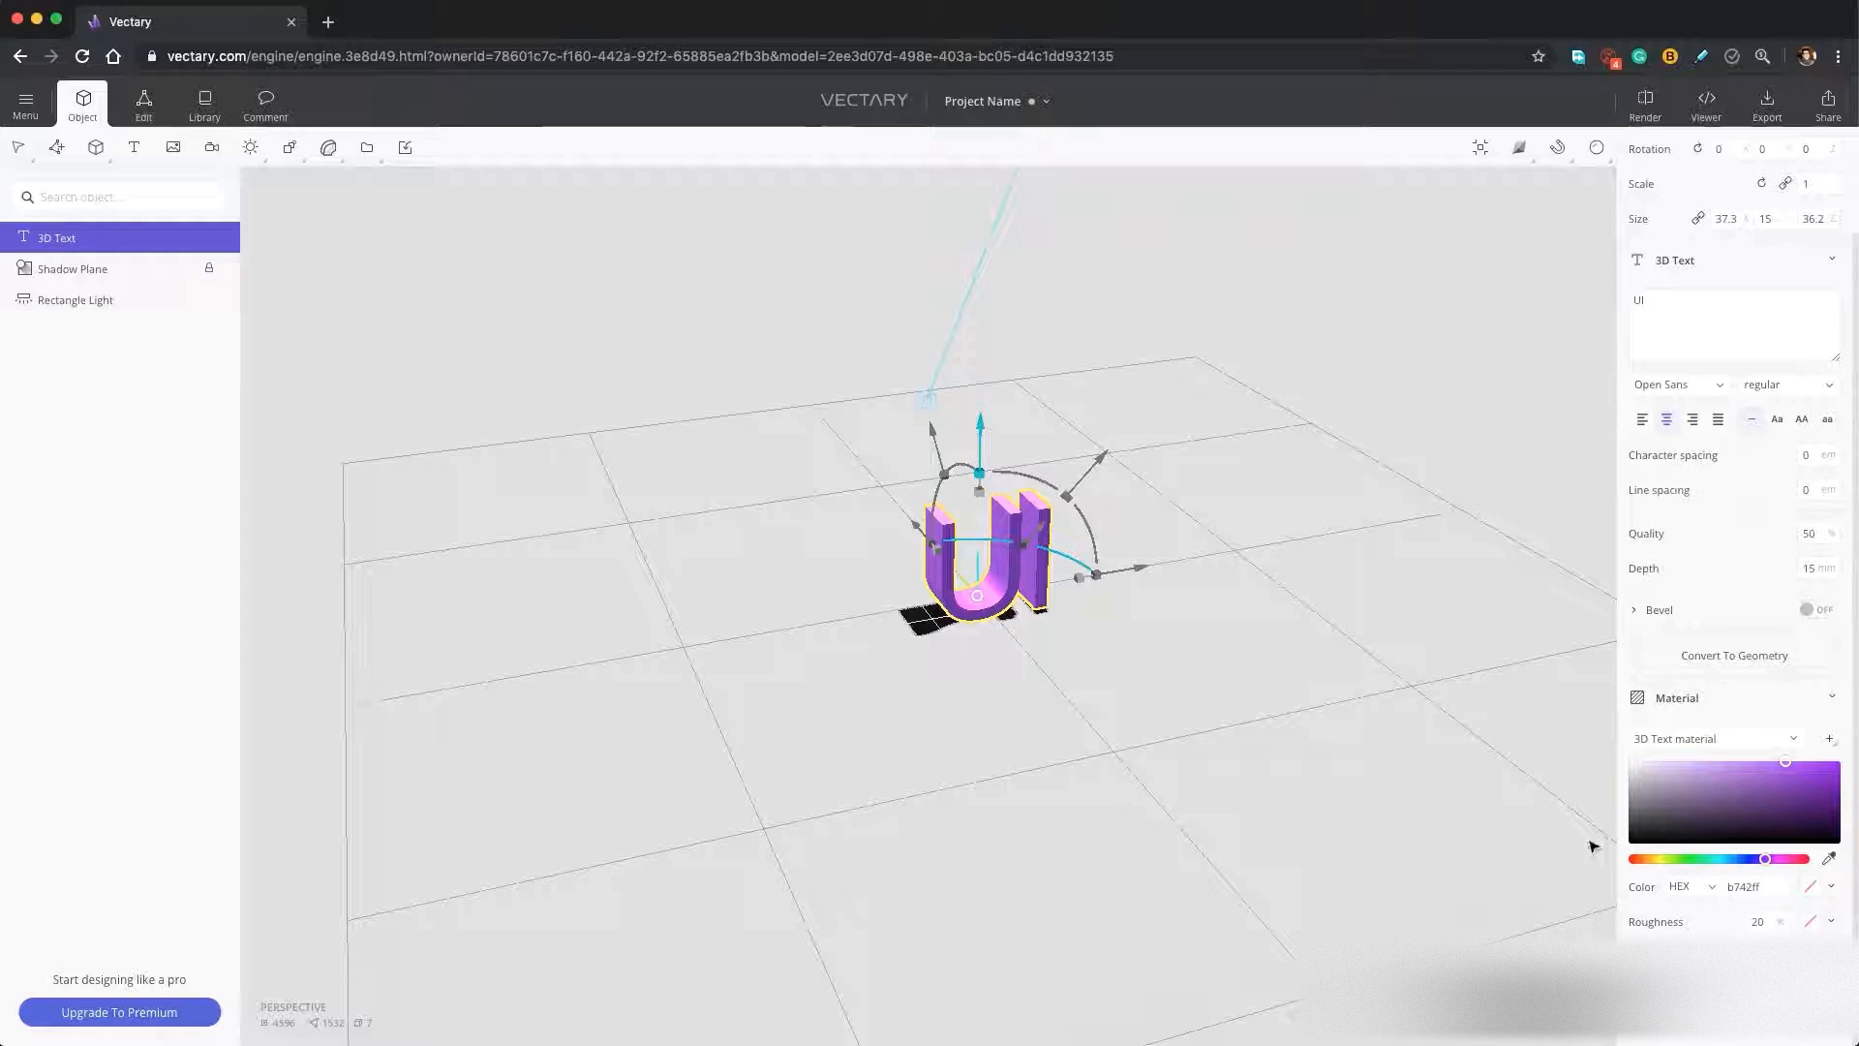
# Duplicate the UI text, shift the copy sideways past the letter I, and change its text to "UX".
pyautogui.moveTo(1349, 643); pyautogui.dragTo(1178, 648)
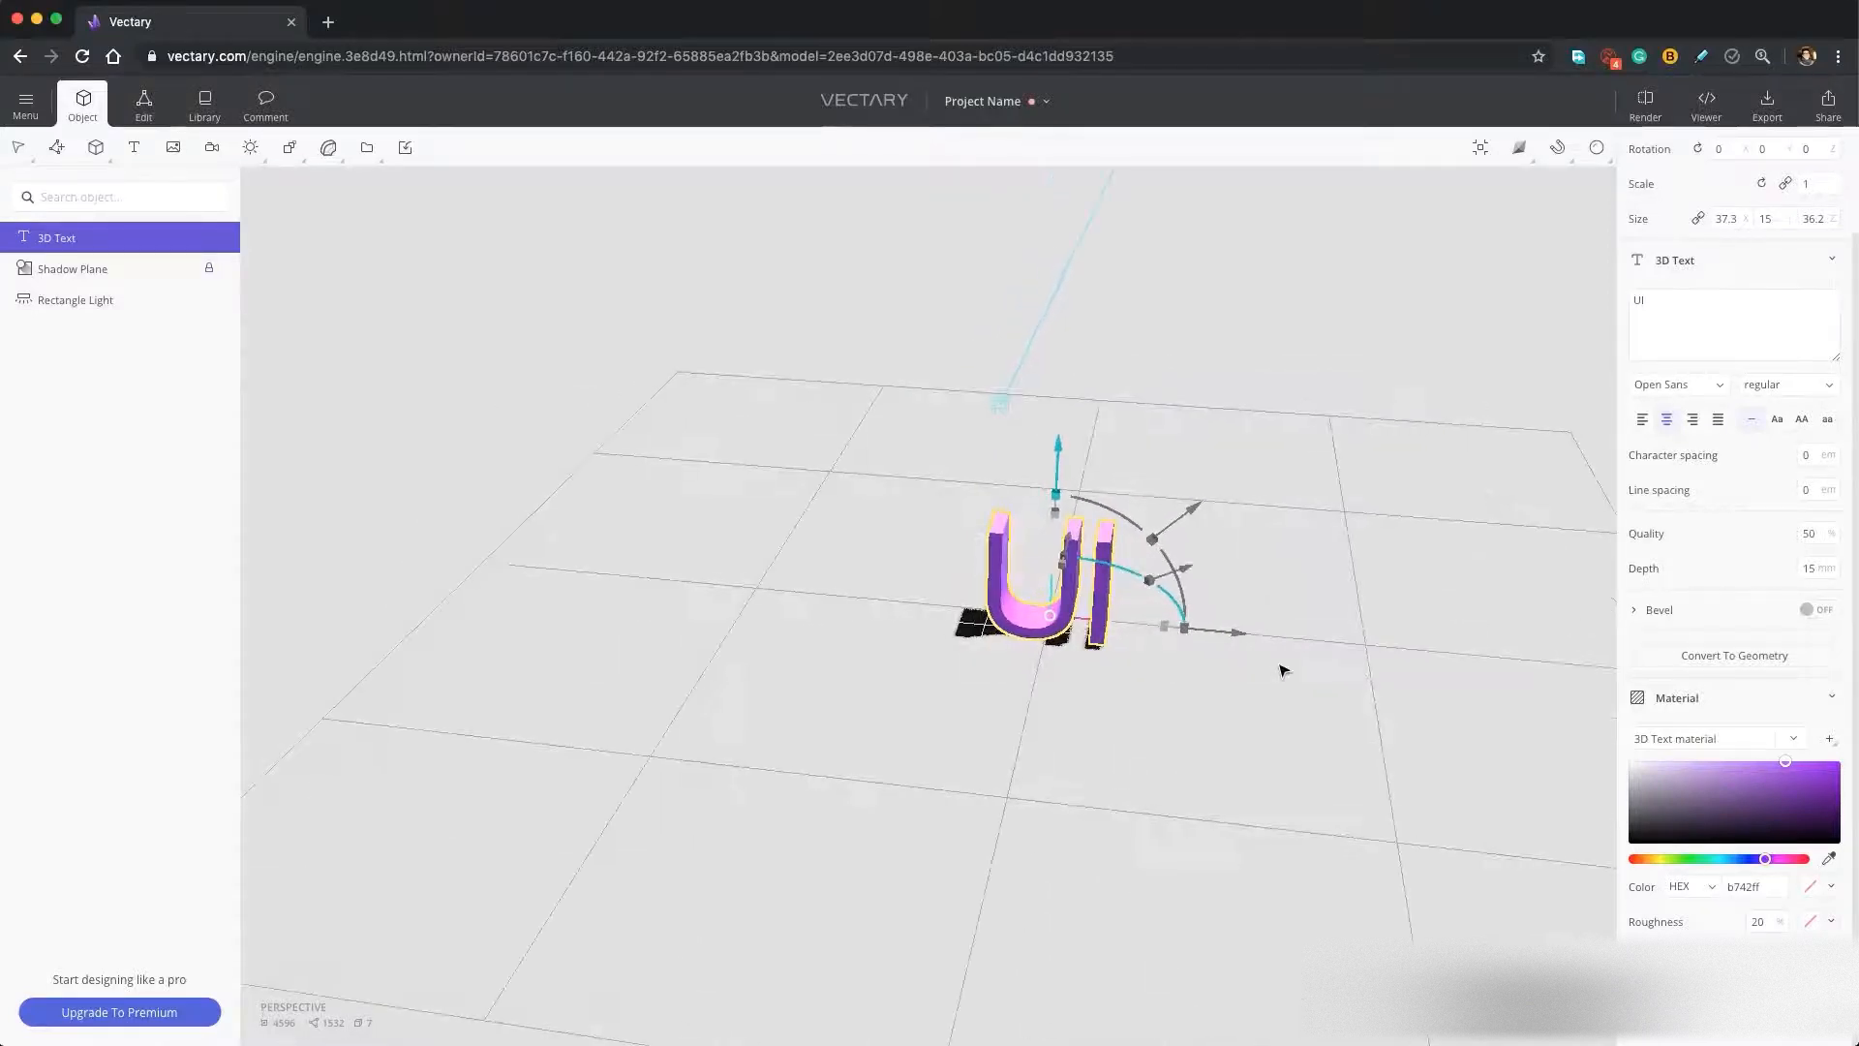
pyautogui.press('super+d')
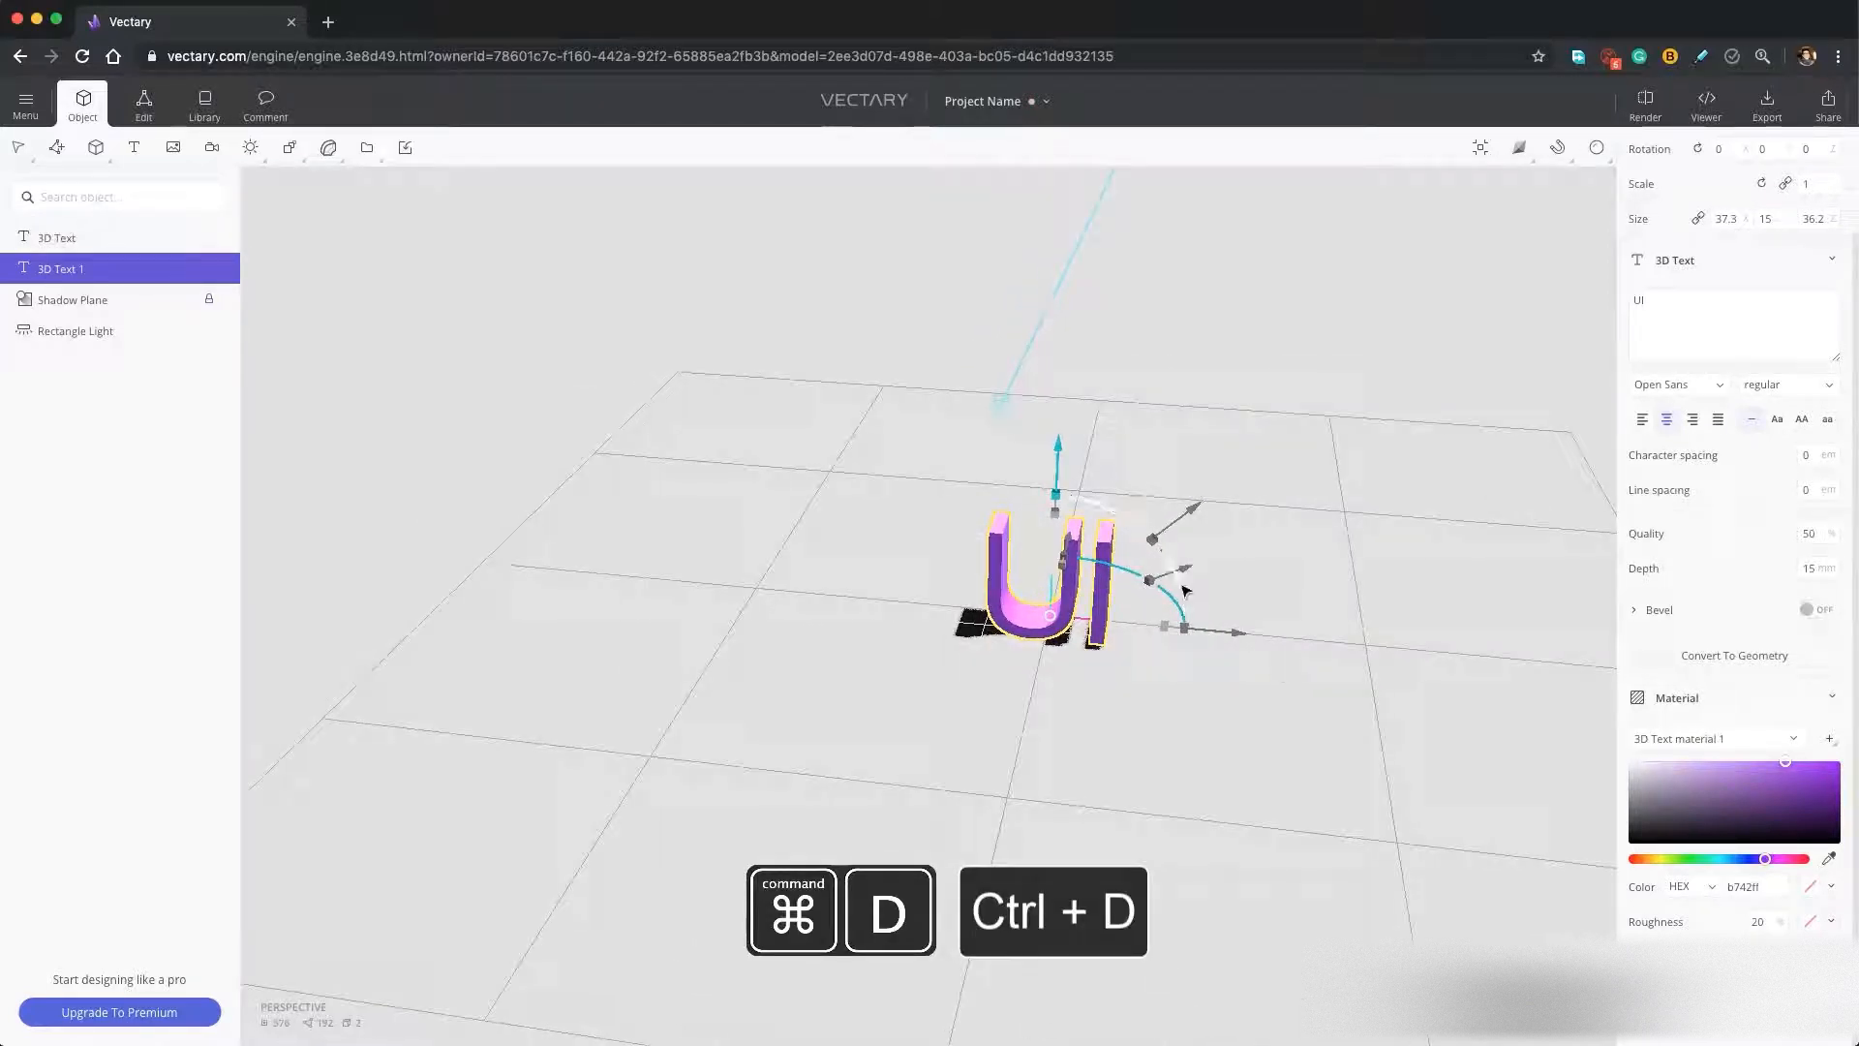
pyautogui.moveTo(1225, 635); pyautogui.dragTo(1380, 647)
pyautogui.write('UX')
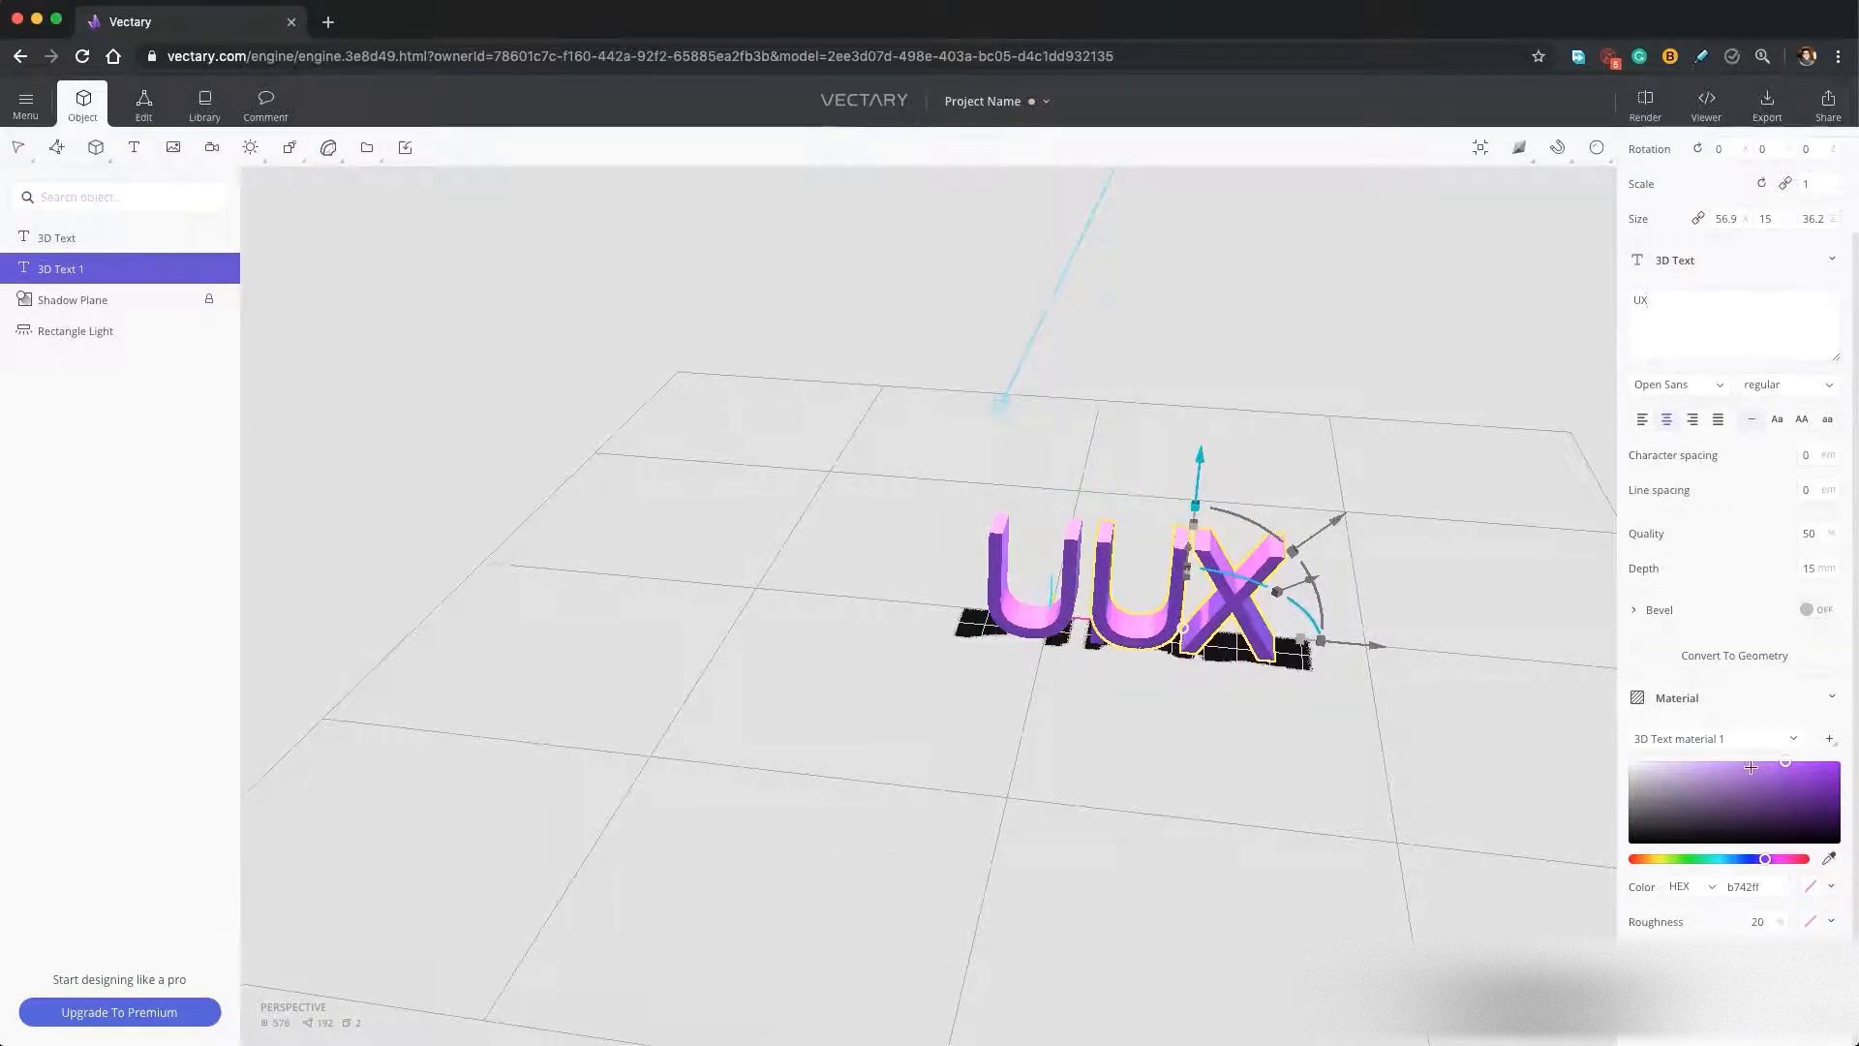
# Set the UX text's material color to hex 3646ff.
pyautogui.click(1752, 885)
pyautogui.write('3646ff')
pyautogui.press('Return')
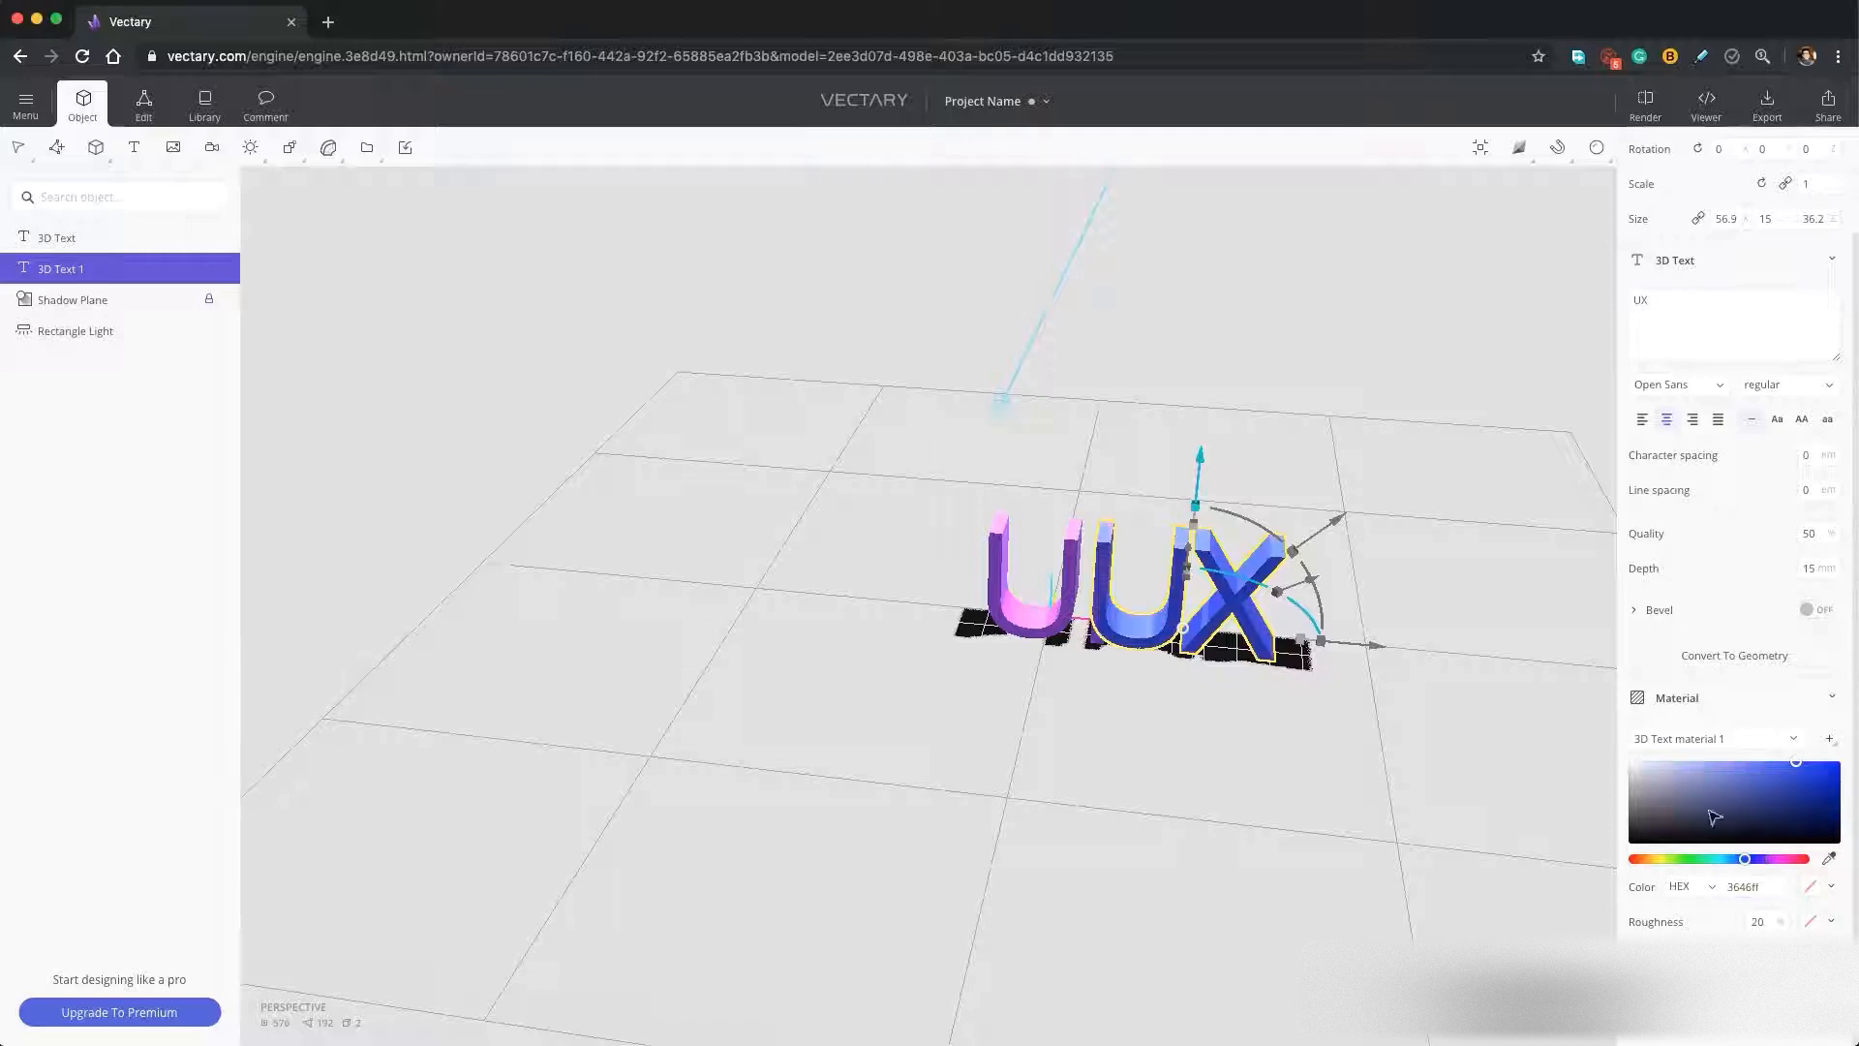
# Rotate the UX text 90 degrees about its vertical axis so it stands perpendicular to the UI text.
pyautogui.scroll(-3, 1361, 606)
pyautogui.scroll(6, 1362, 606)
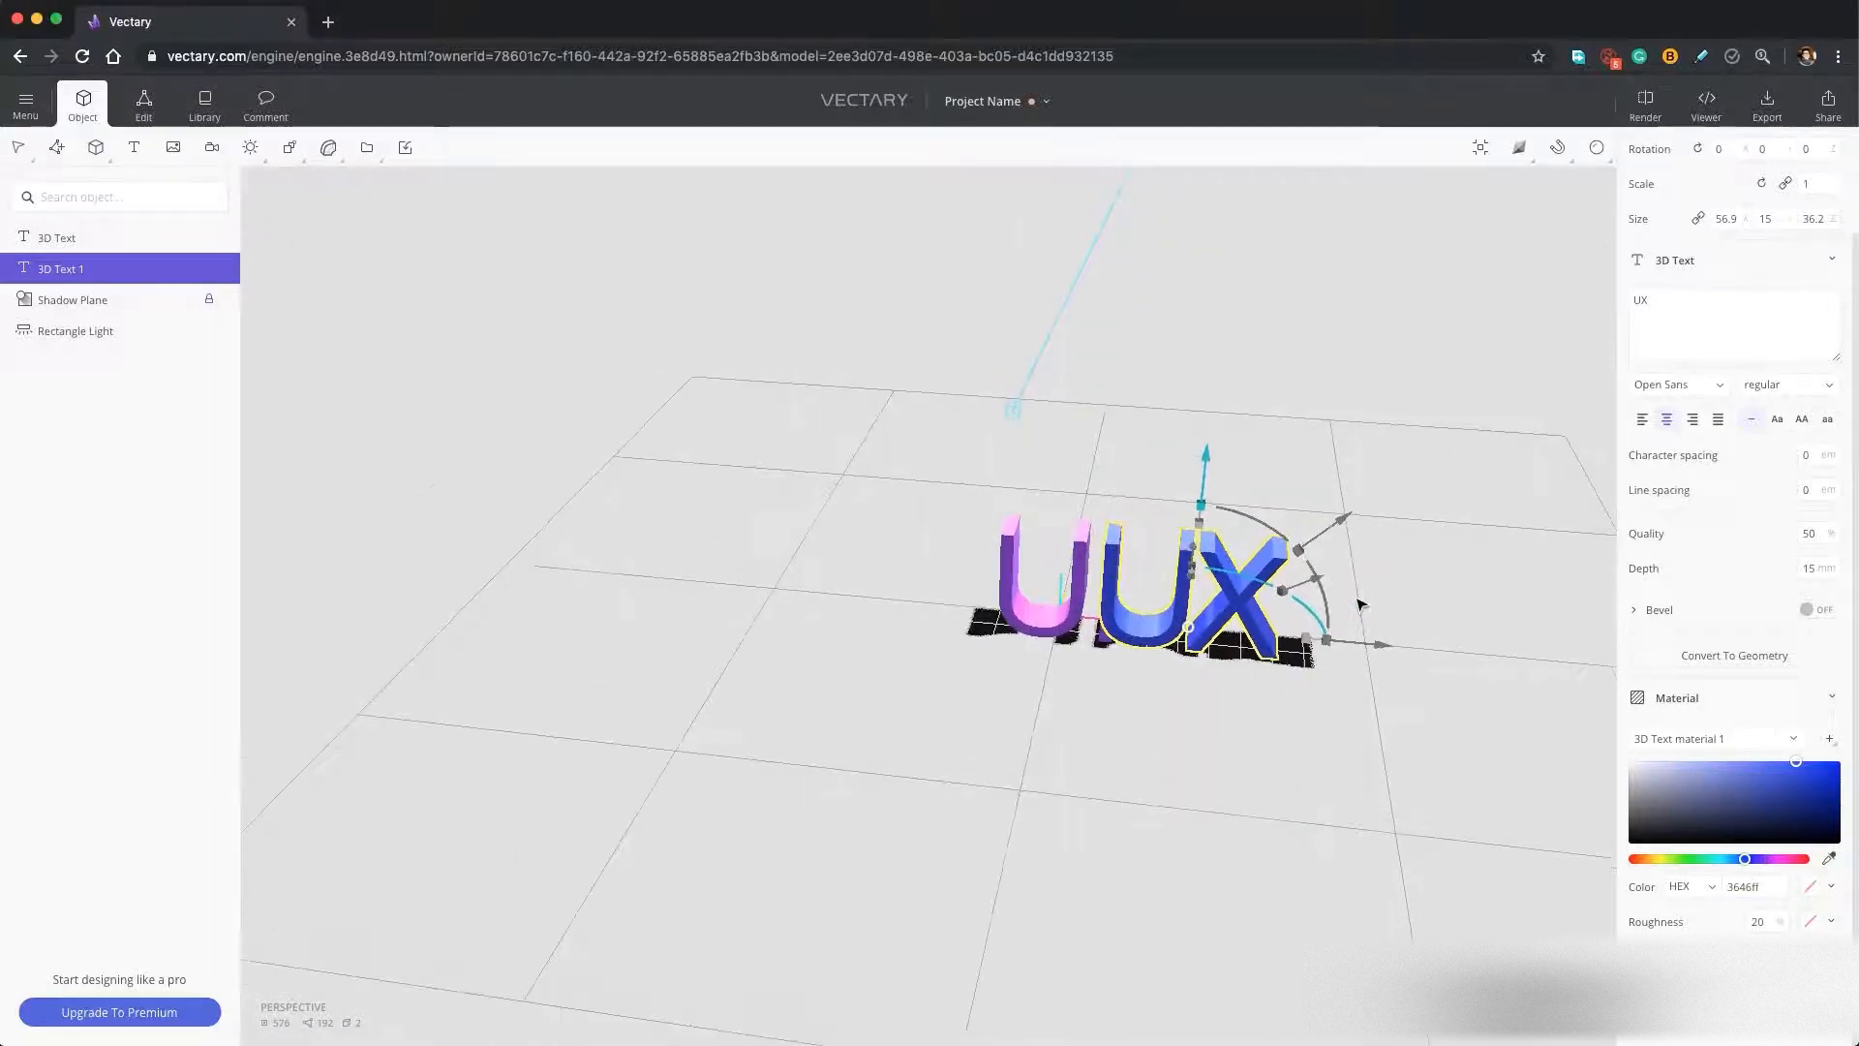
pyautogui.scroll(3, 1361, 605)
pyautogui.moveTo(1397, 600); pyautogui.dragTo(1188, 526, button='right')
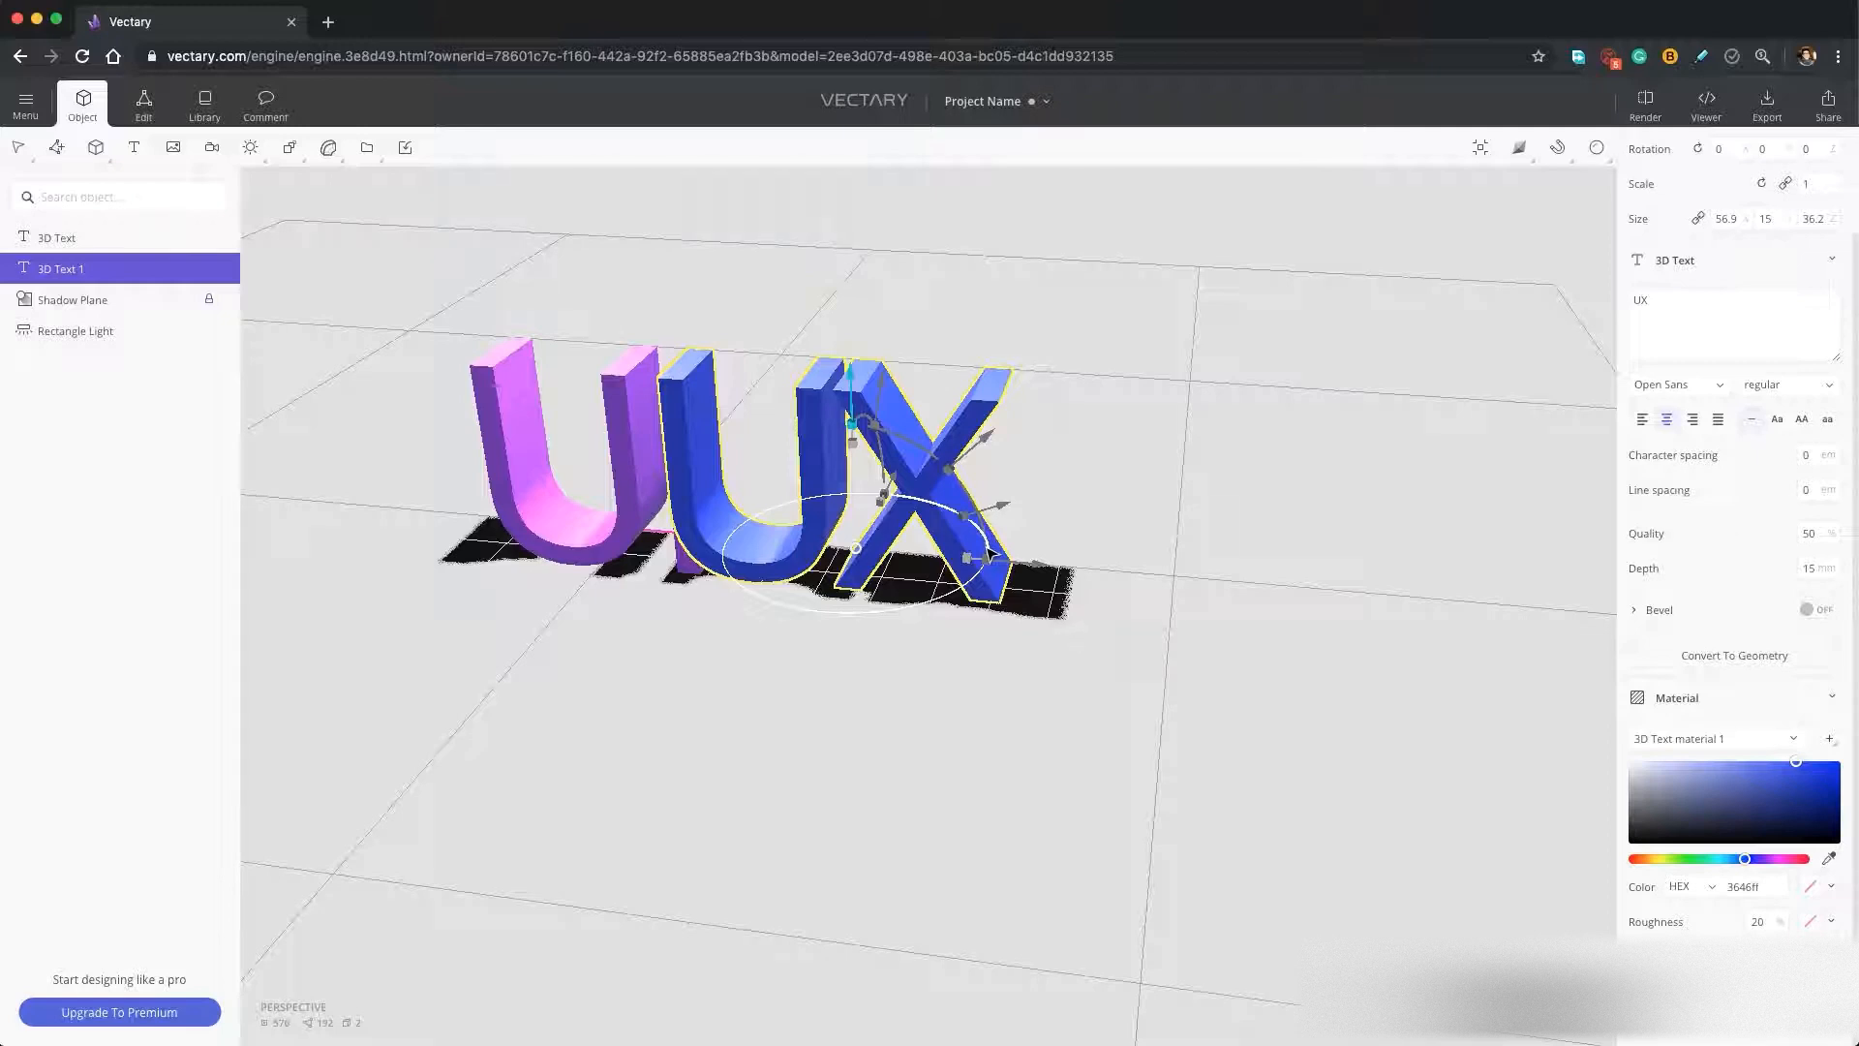
pyautogui.moveTo(990, 552); pyautogui.dragTo(969, 290)
pyautogui.moveTo(1166, 585); pyautogui.dragTo(870, 561)
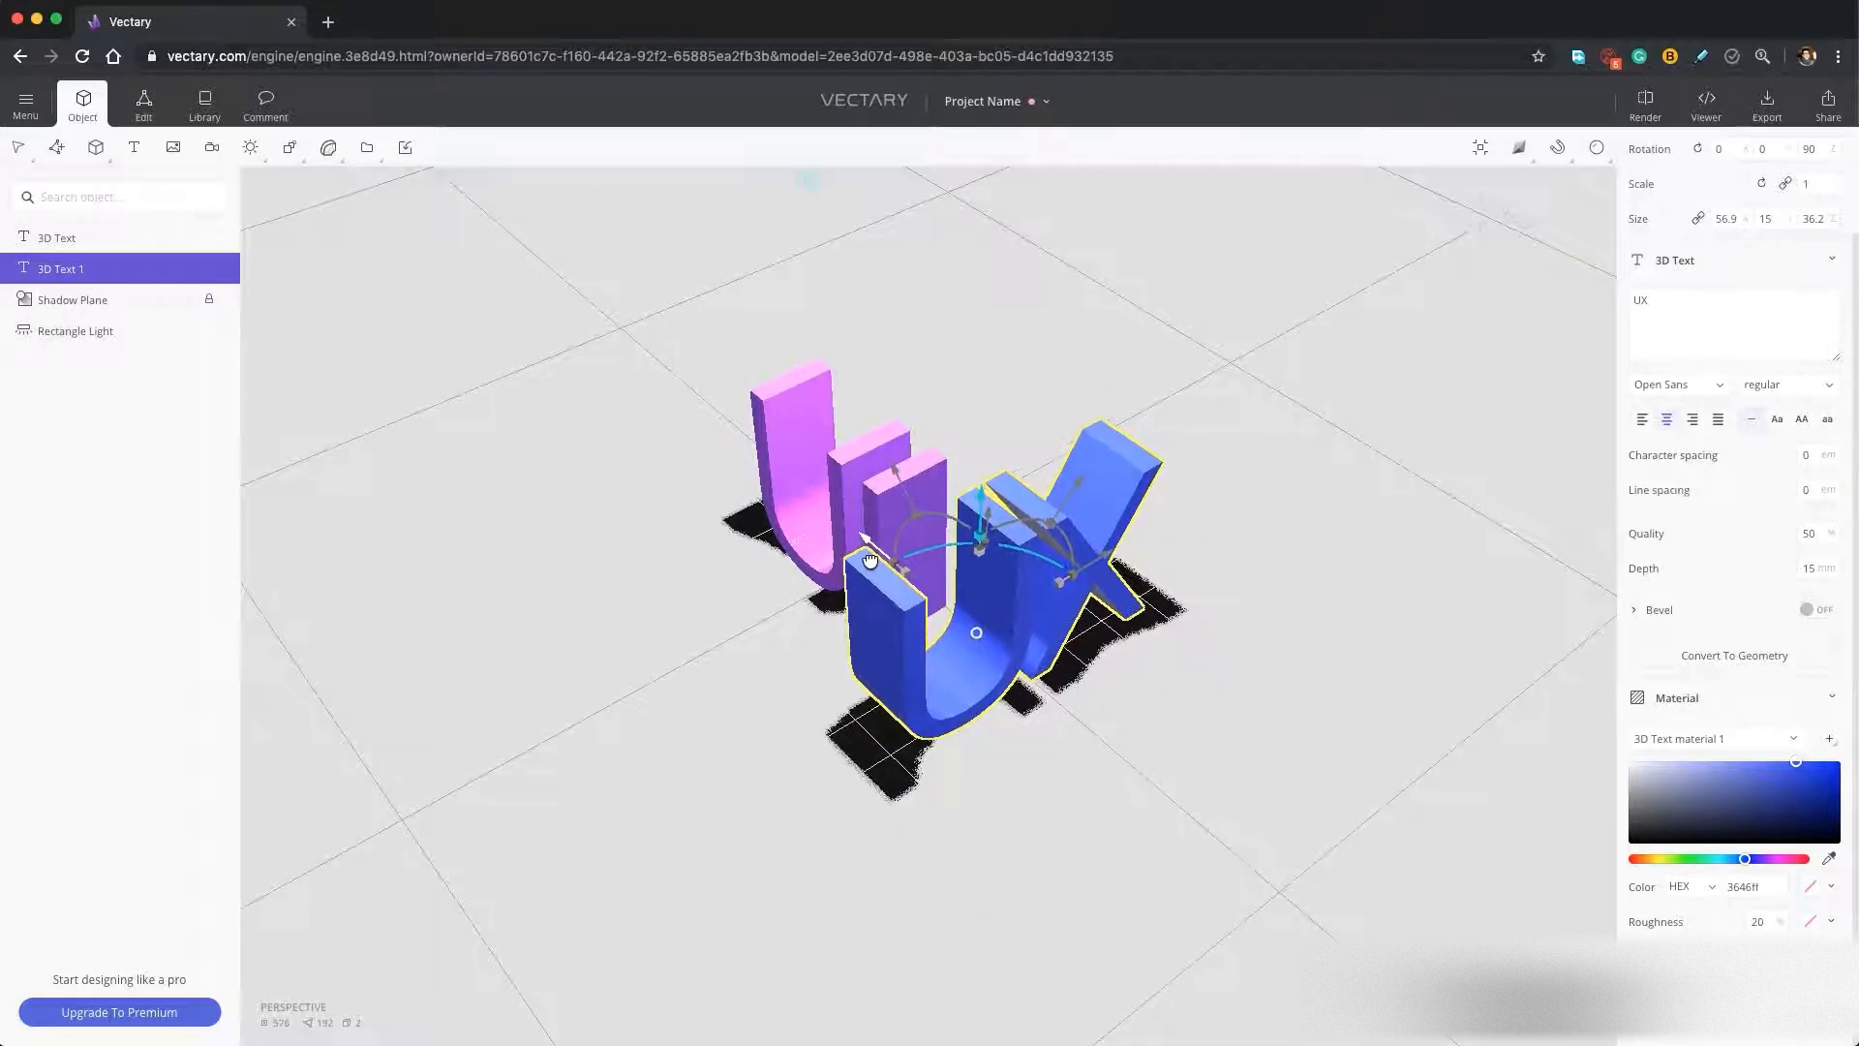
# From the front view, tilt the UX text about -9.4 degrees around Y and shrink it uniformly to about 0.894 scale.
pyautogui.moveTo(717, 659); pyautogui.dragTo(1091, 539)
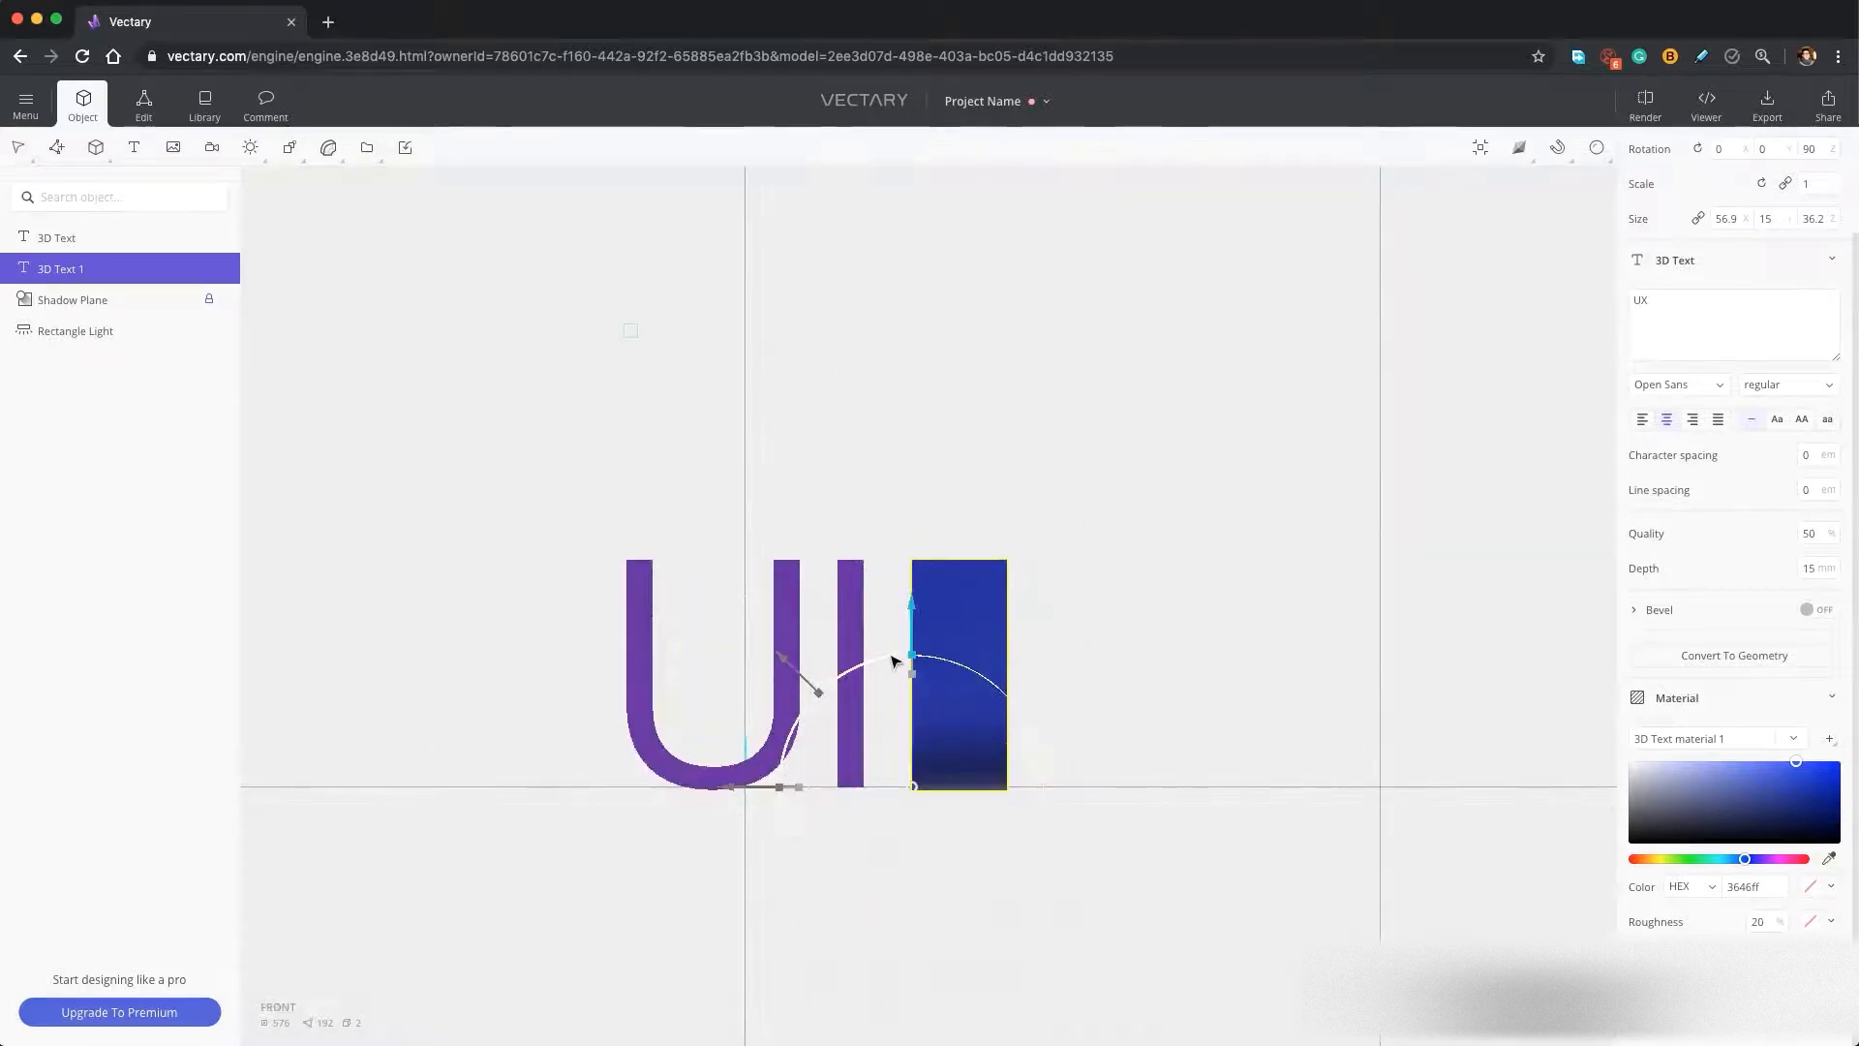
pyautogui.moveTo(893, 661); pyautogui.dragTo(869, 665)
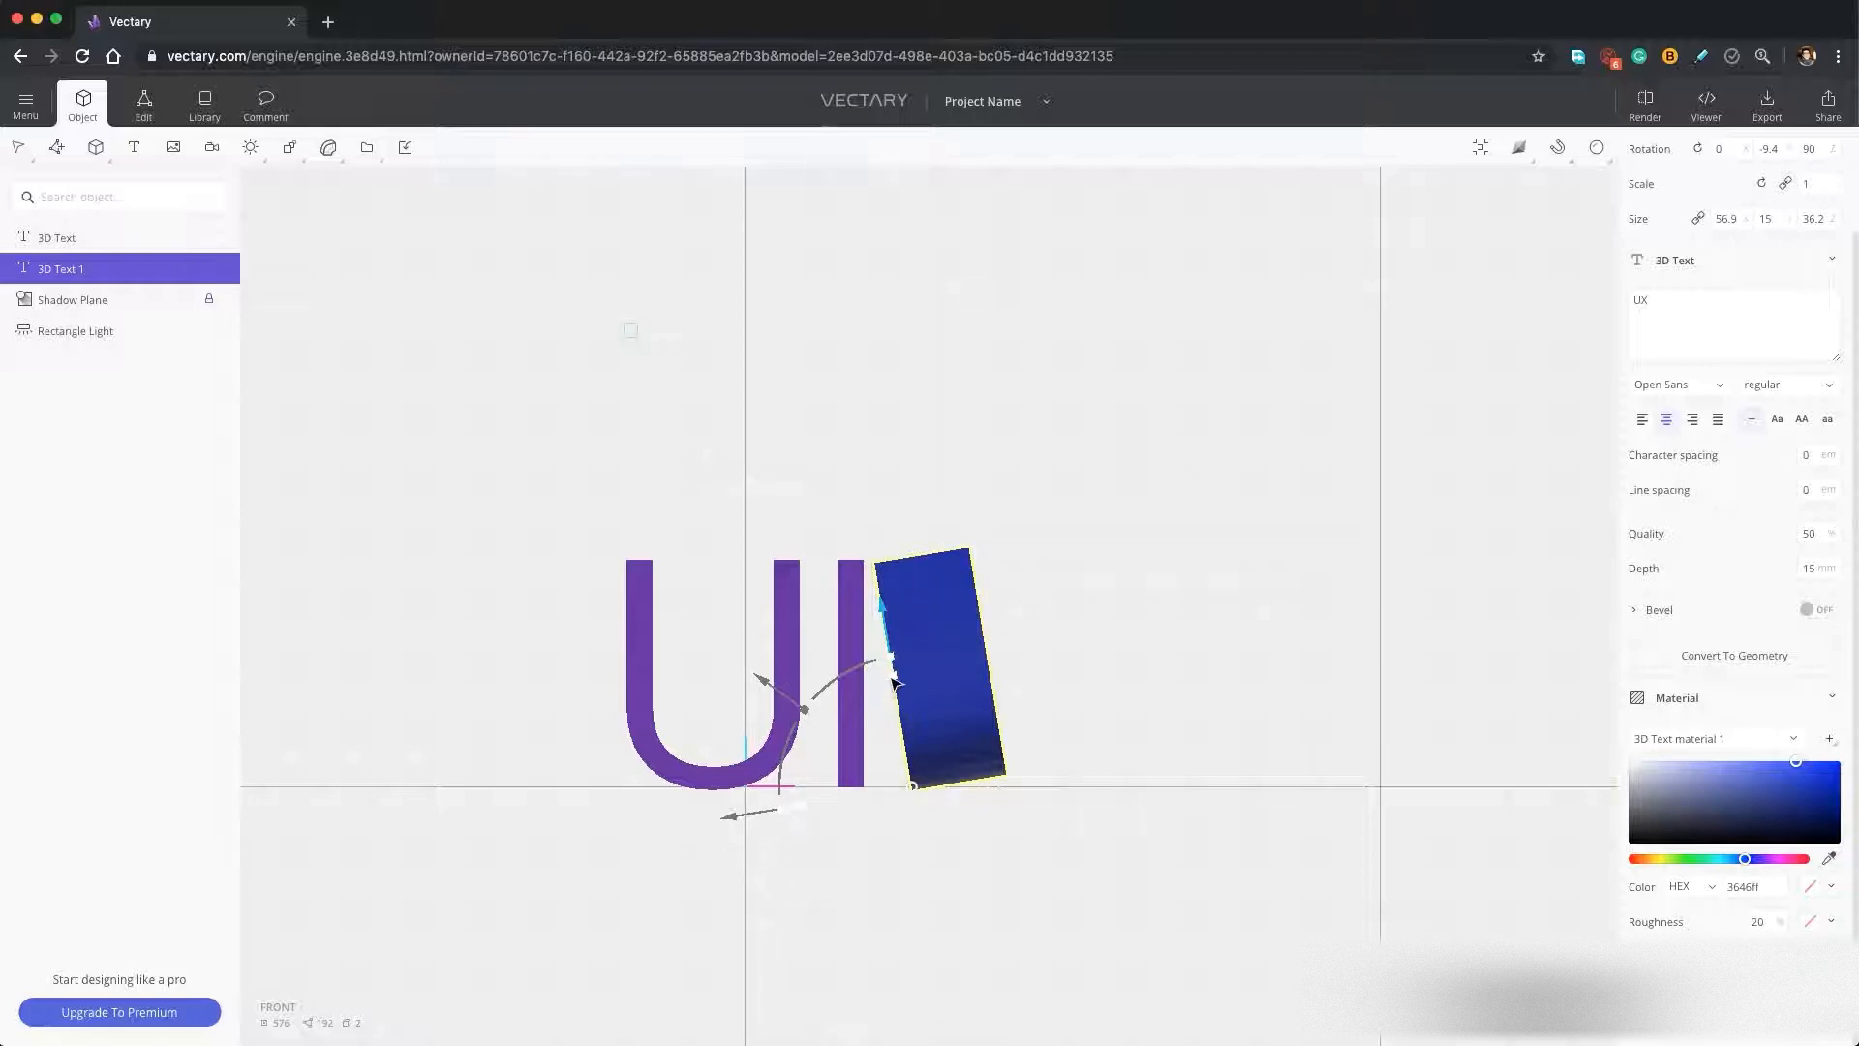
pyautogui.moveTo(892, 680); pyautogui.dragTo(889, 702)
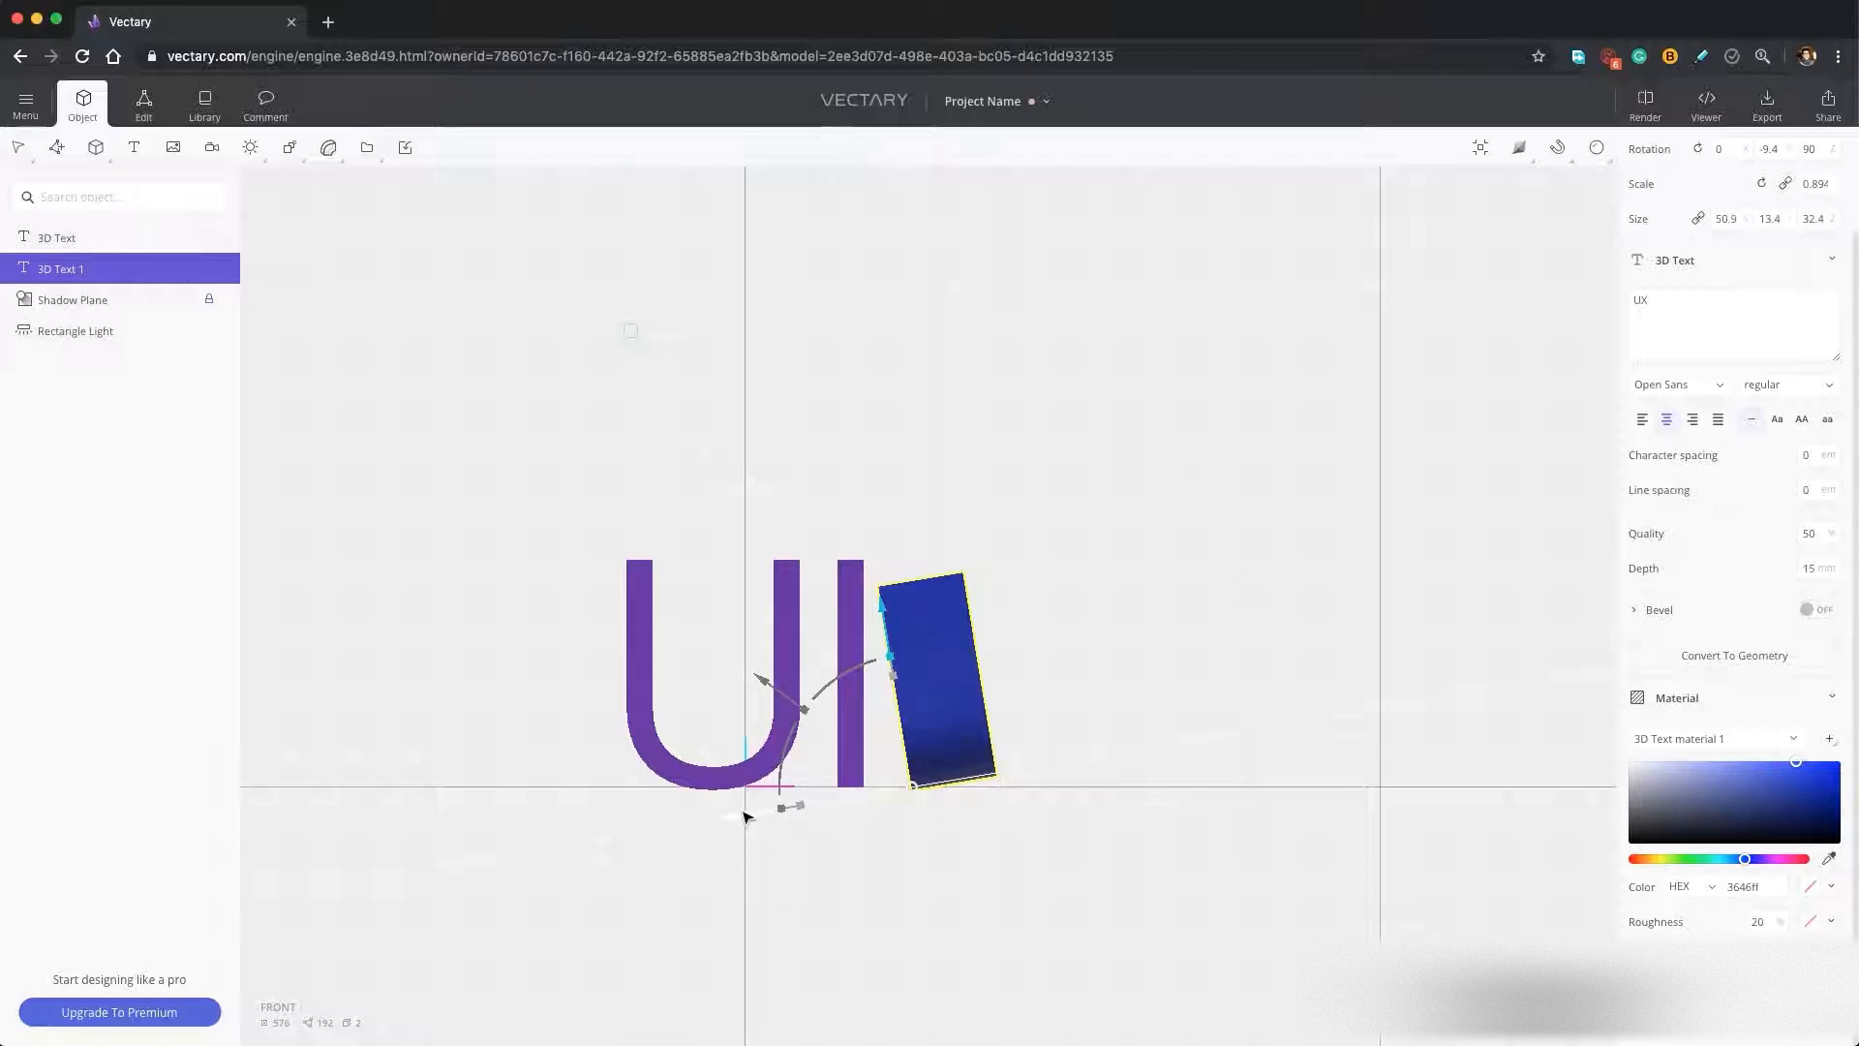
# Move the tilted UX text against the letter I and raise the UI text slightly so both sit on the floor.
pyautogui.moveTo(744, 814); pyautogui.dragTo(732, 816)
pyautogui.moveTo(870, 612); pyautogui.dragTo(870, 604)
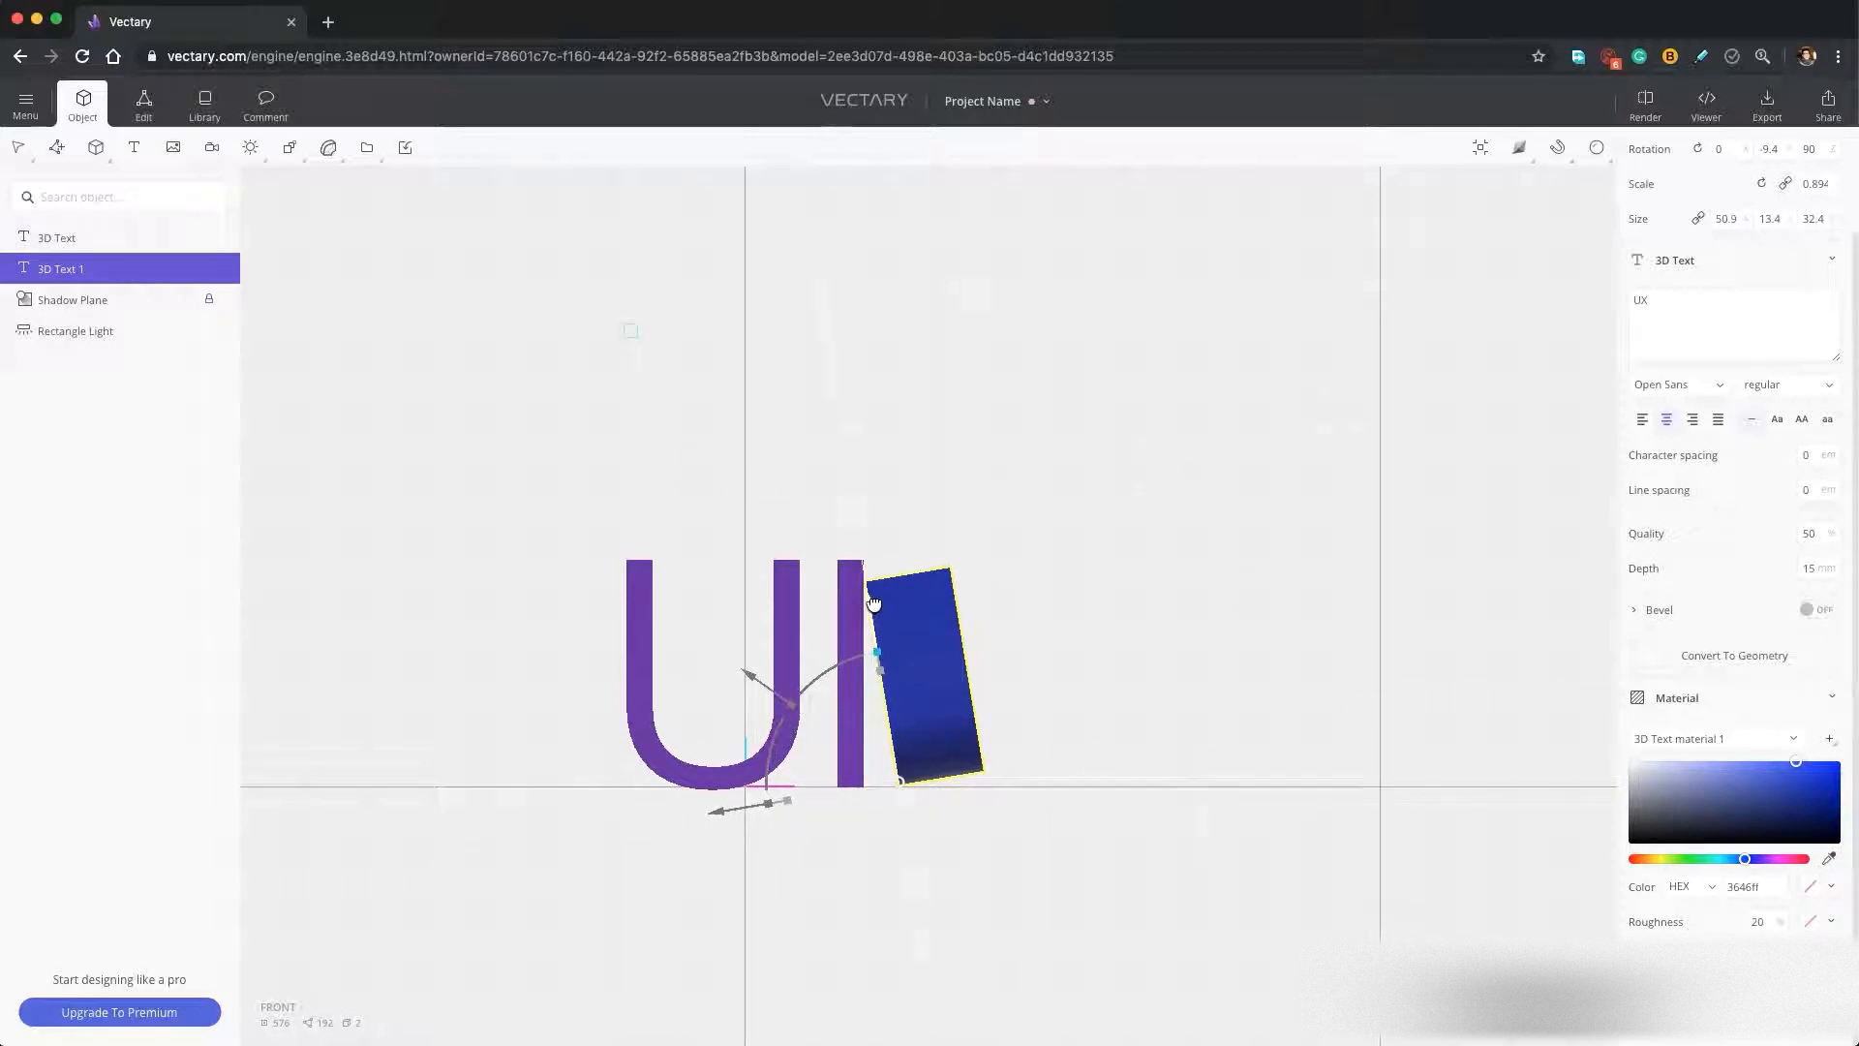
pyautogui.click(792, 661)
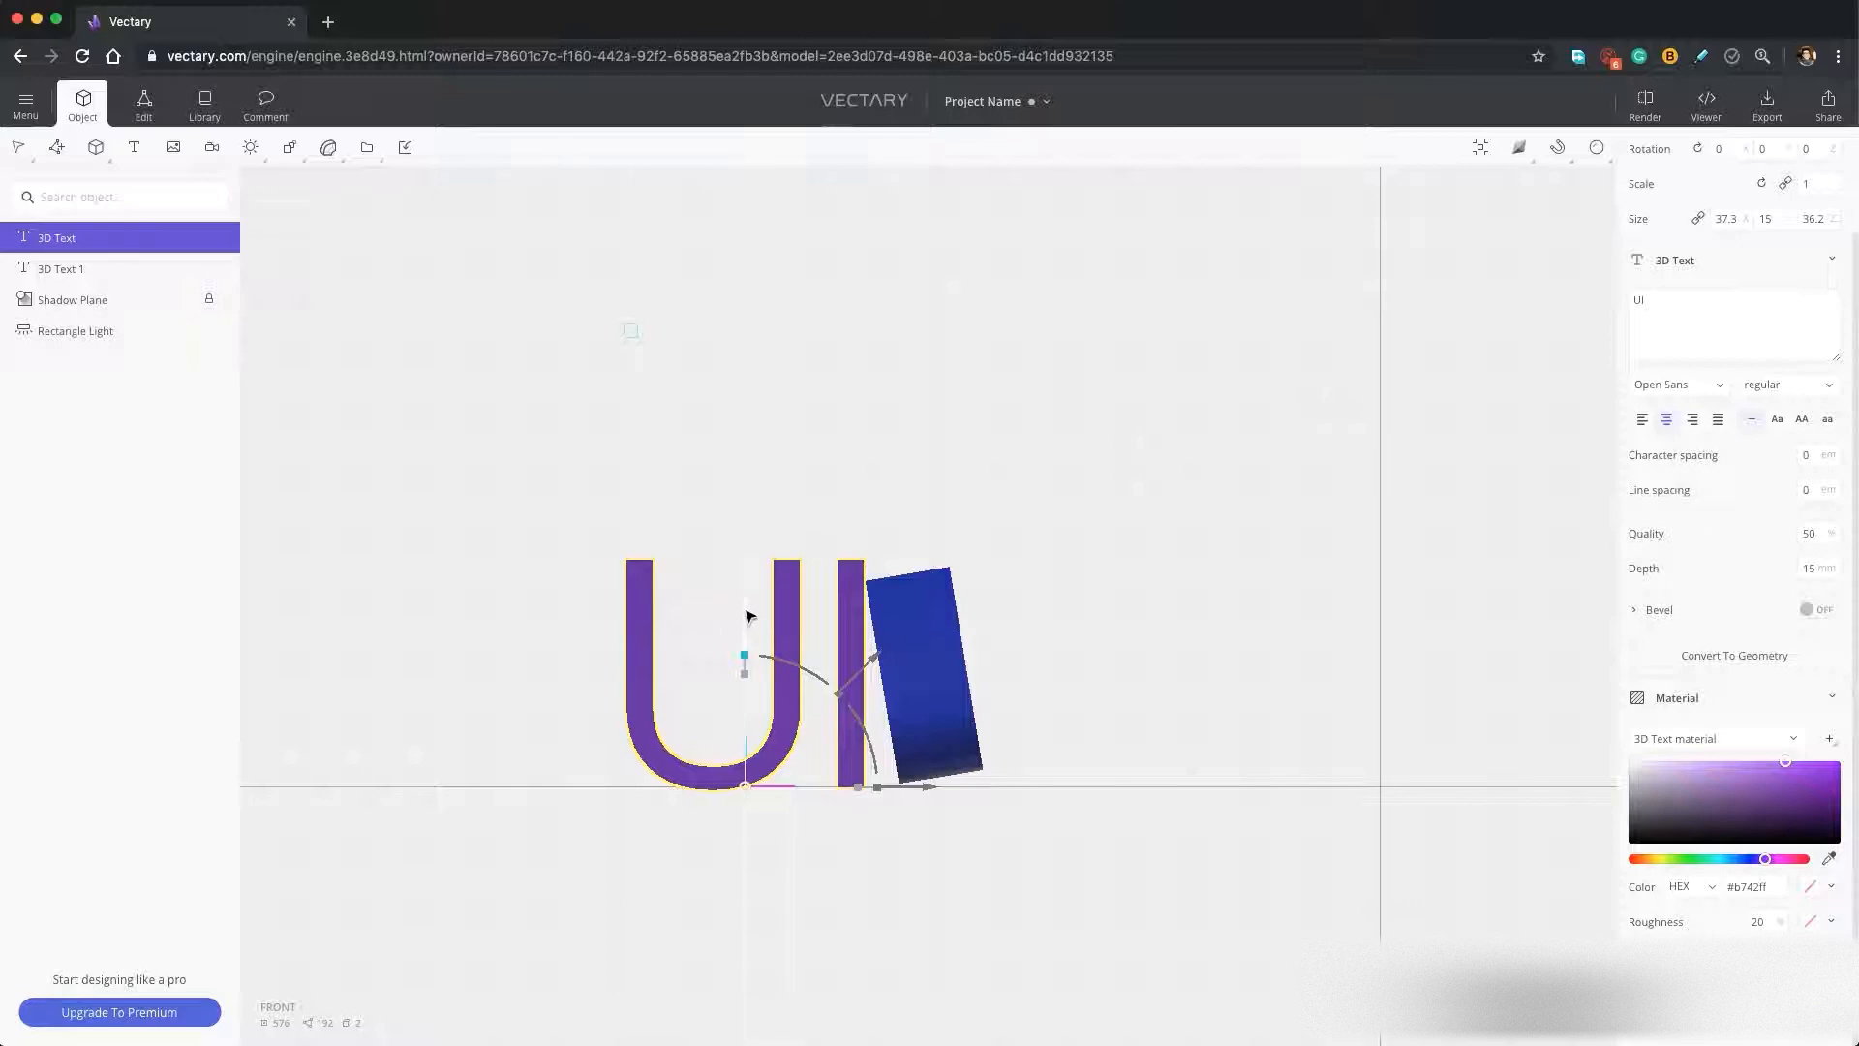
pyautogui.moveTo(747, 614); pyautogui.dragTo(748, 608)
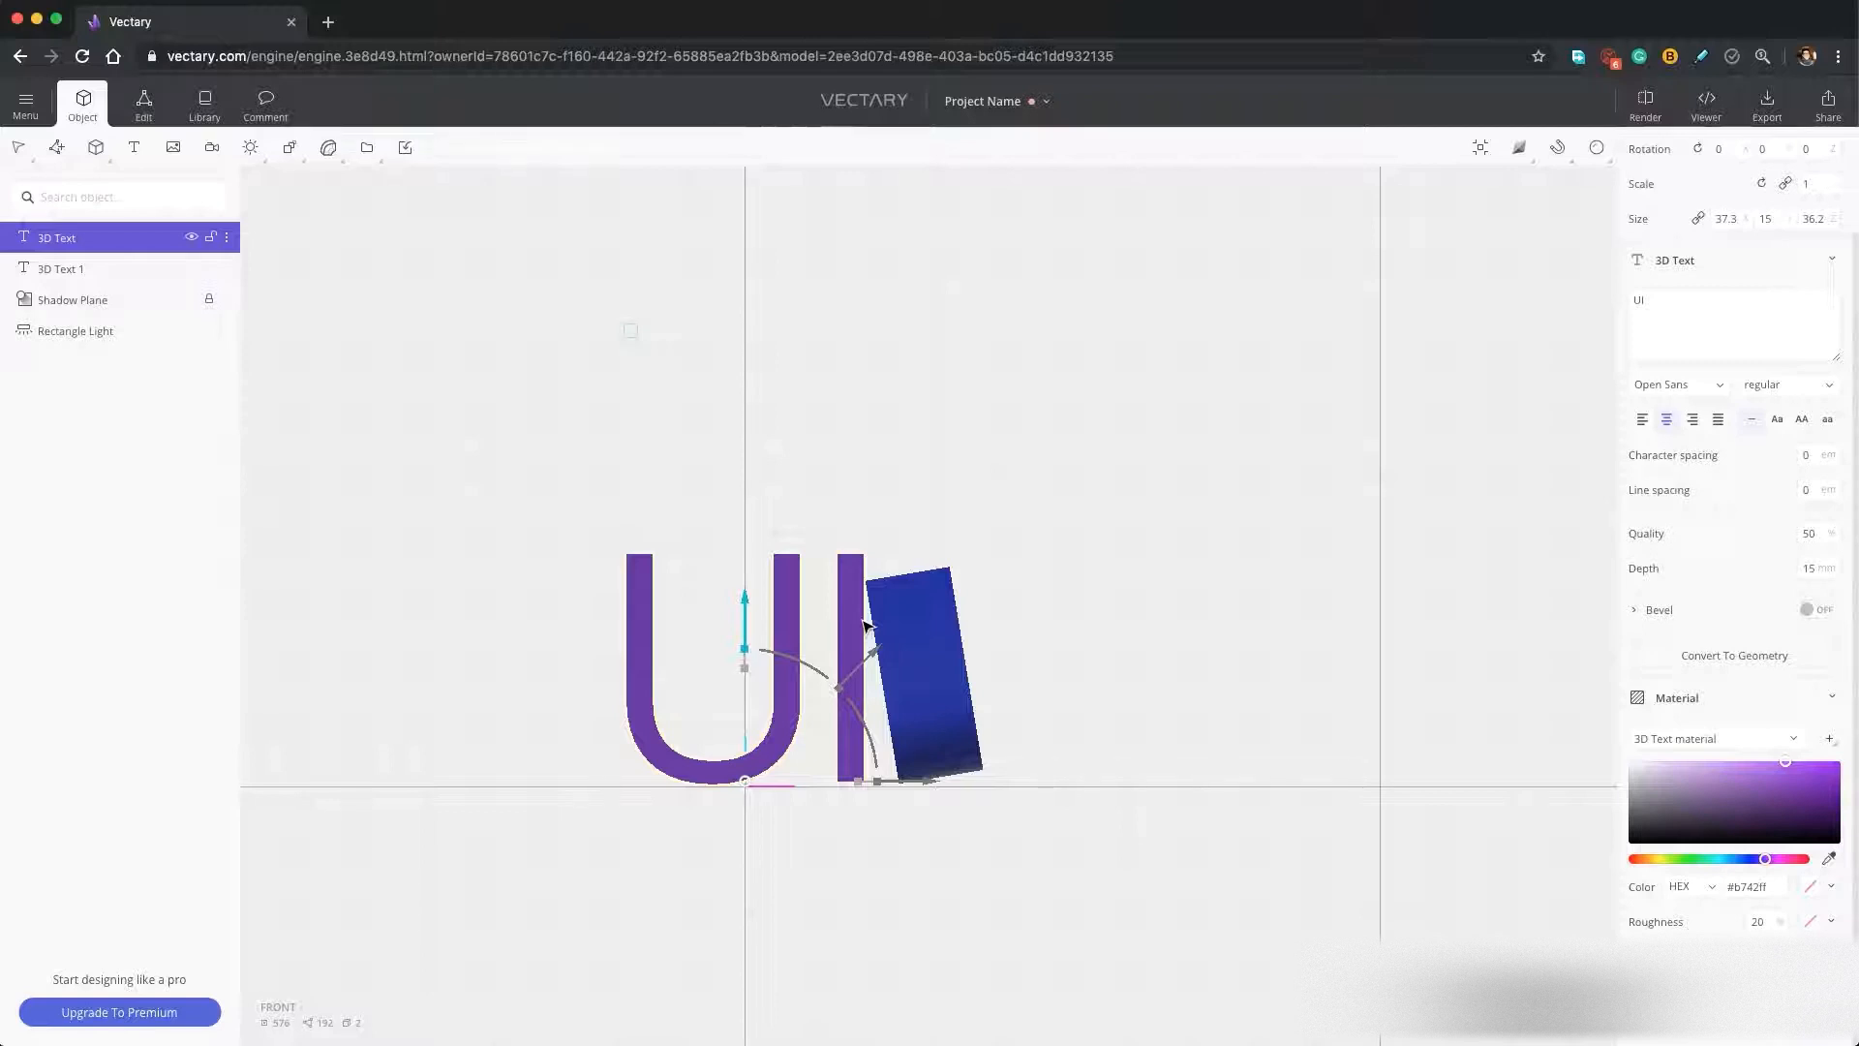
# Slide the UX text along its length across the letter I and scale it down uniformly to about 43 × 11.3 × 27.4.
pyautogui.moveTo(1171, 638); pyautogui.dragTo(968, 695, button='right')
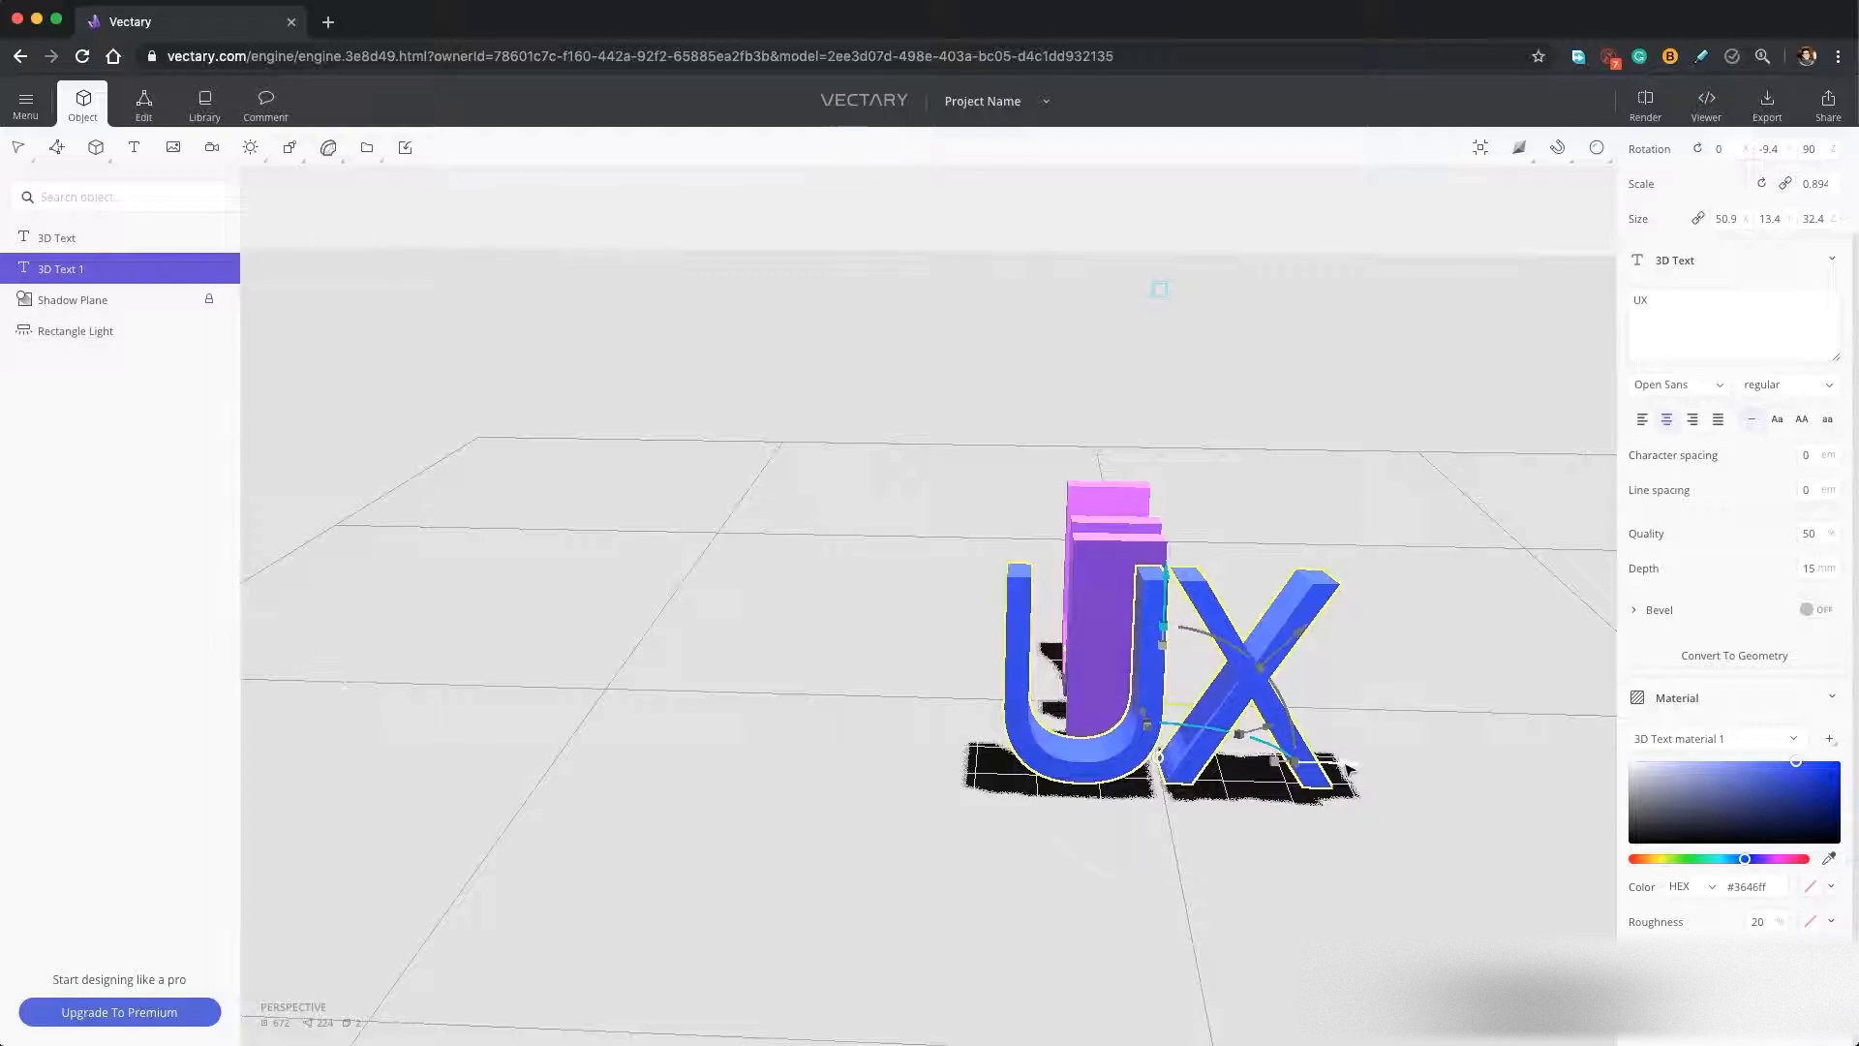
pyautogui.moveTo(1349, 768); pyautogui.dragTo(1300, 765)
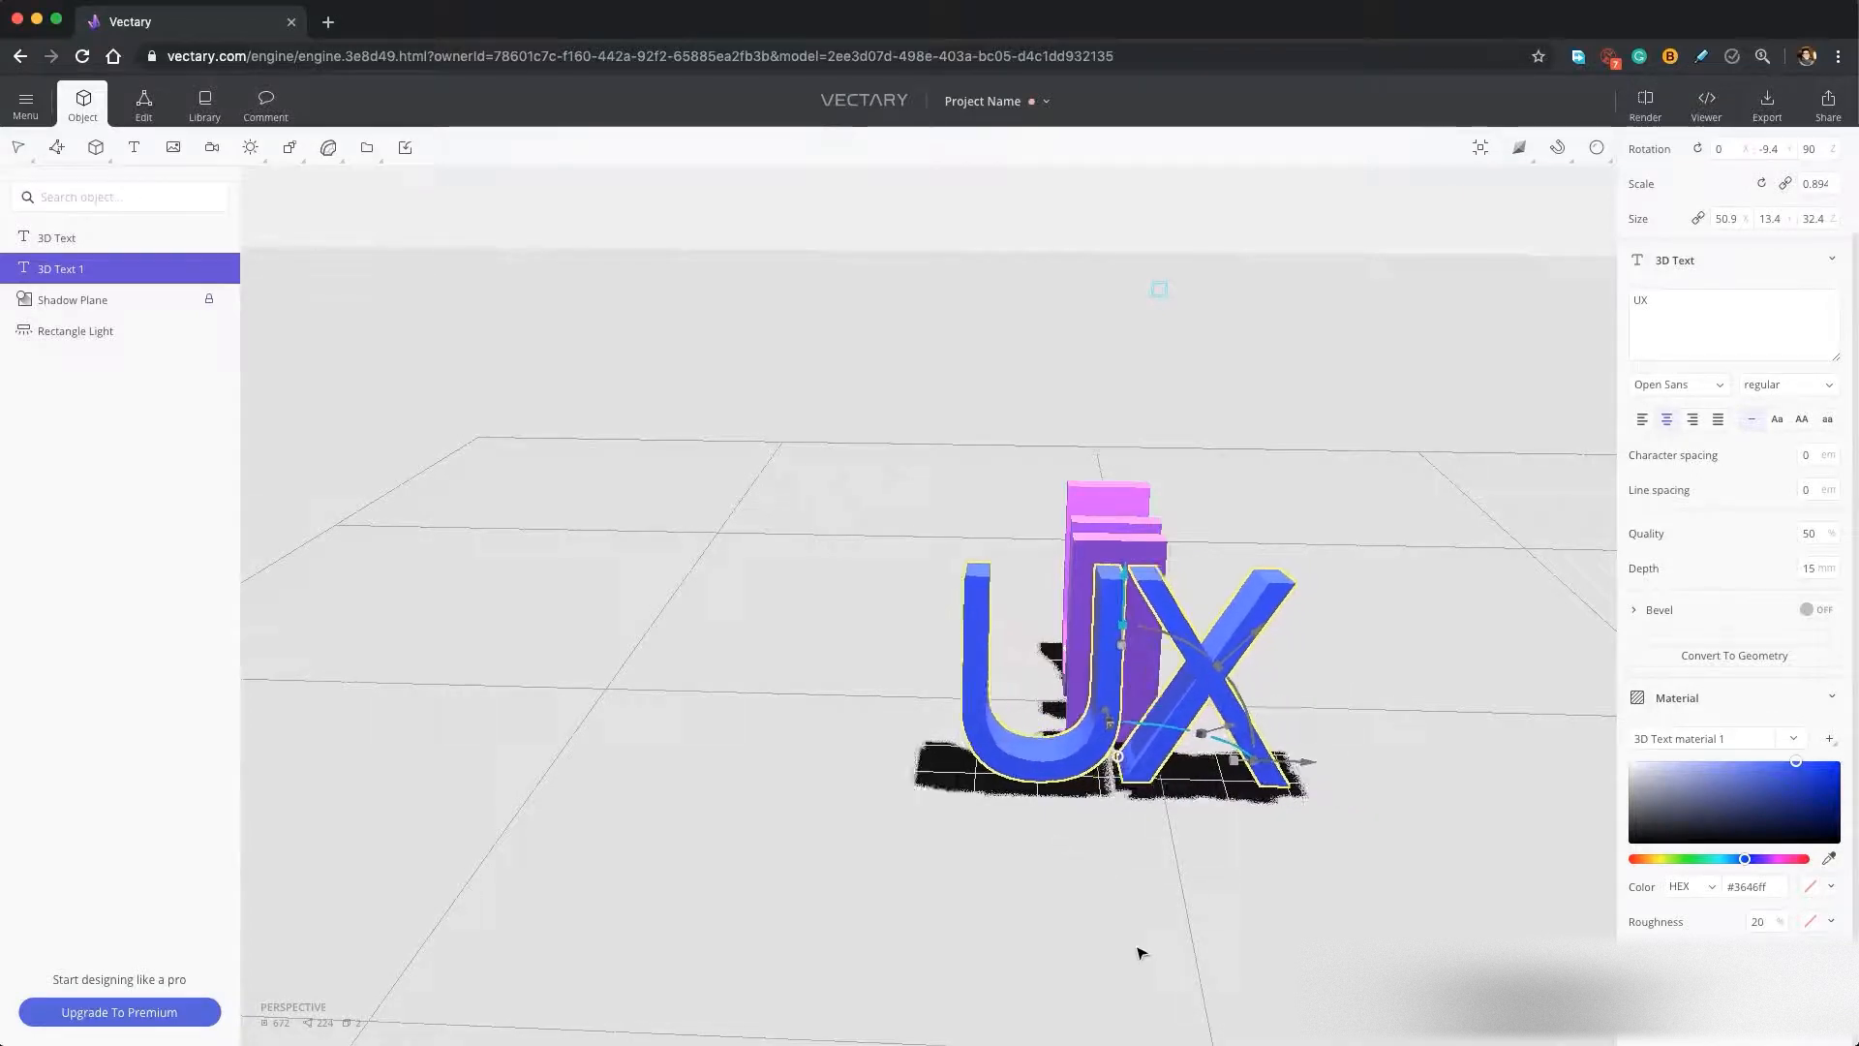
pyautogui.moveTo(1142, 952); pyautogui.dragTo(1376, 782, button='right')
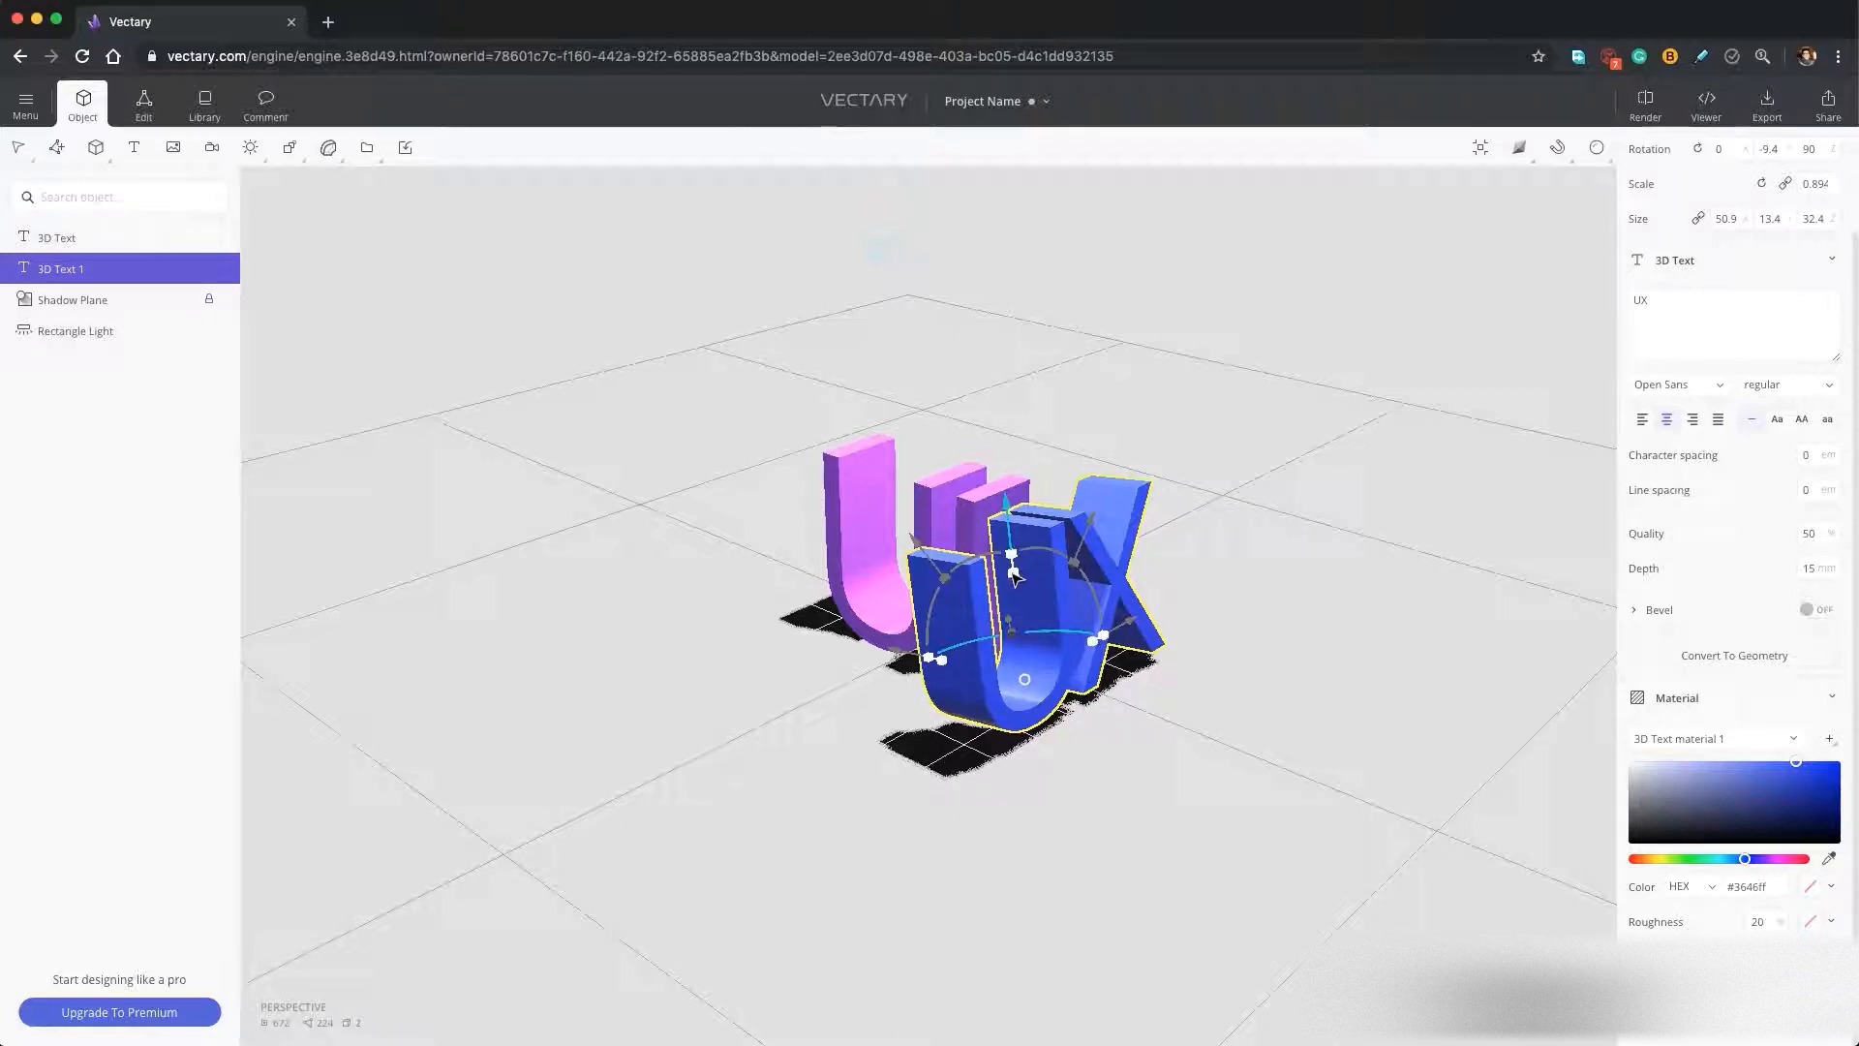
pyautogui.moveTo(1017, 577); pyautogui.dragTo(1021, 605)
# Insert the plain dark corner wall from the library's Zig-zag Shapes collection into the scene.
pyautogui.moveTo(1075, 751); pyautogui.dragTo(1040, 712, button='right')
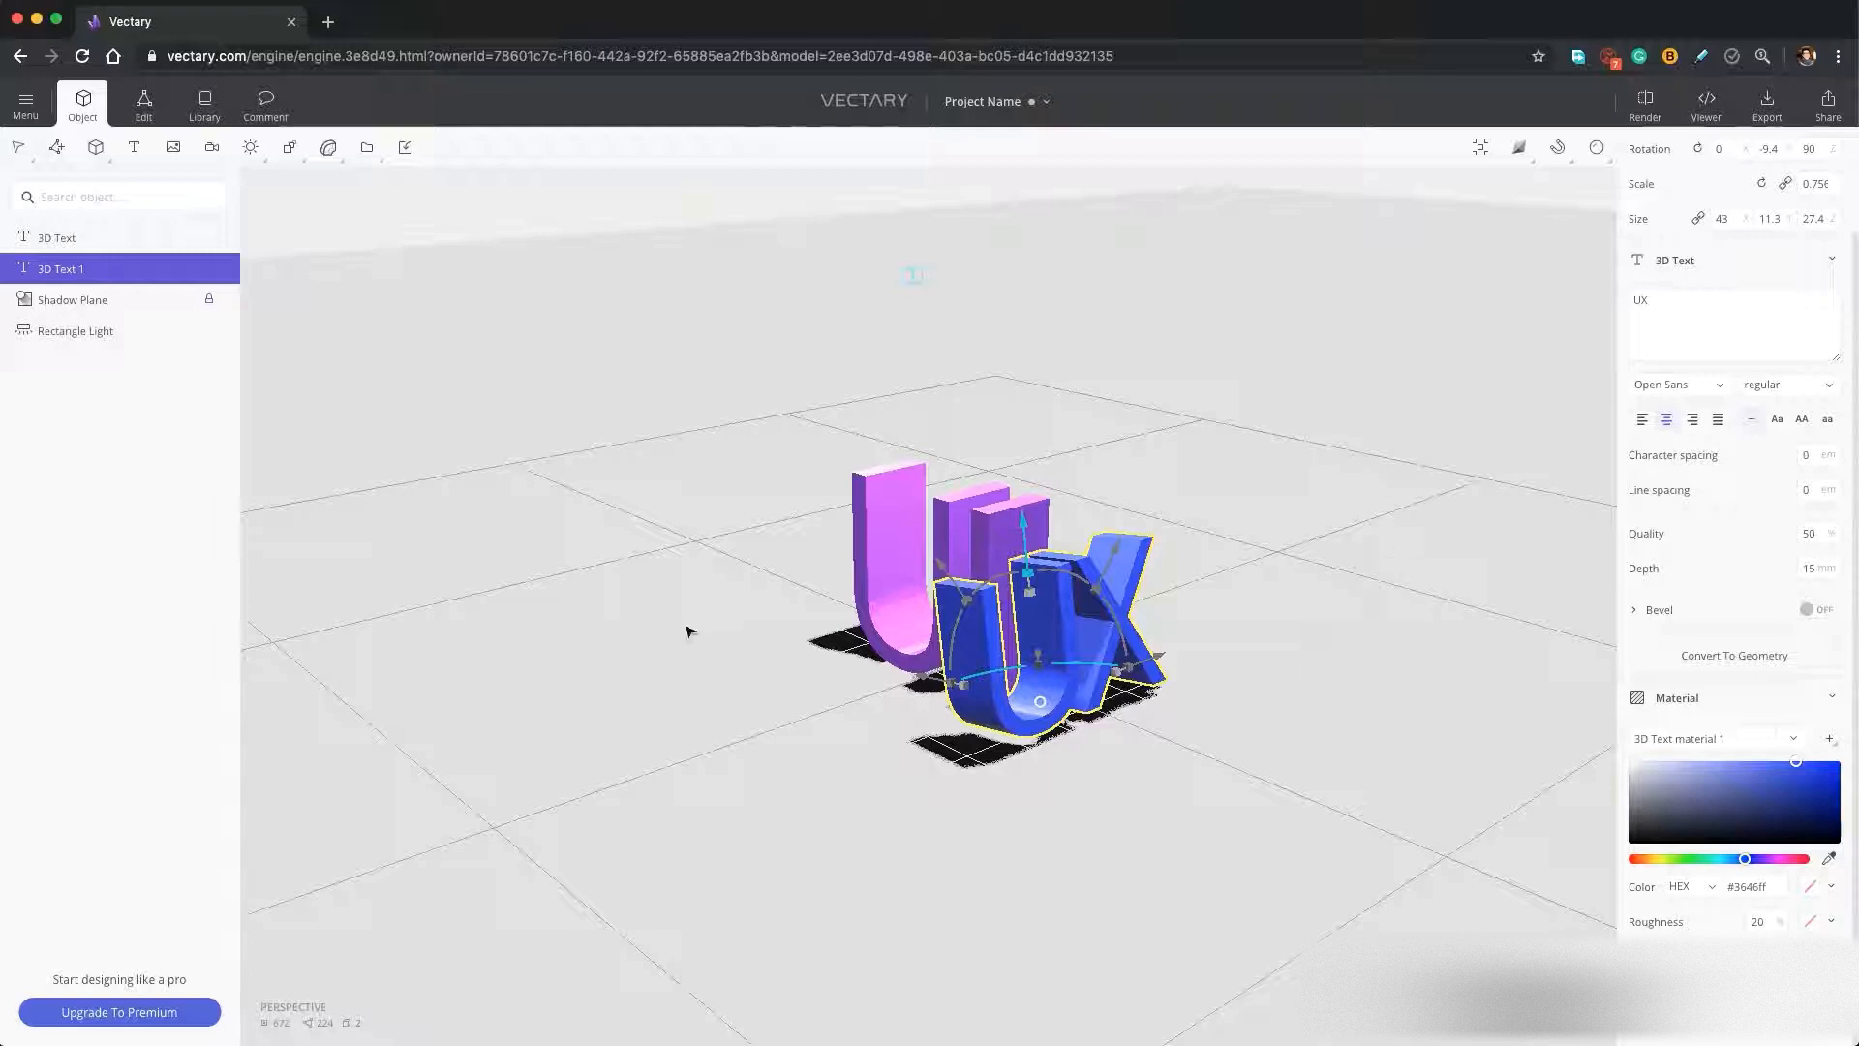
pyautogui.click(204, 104)
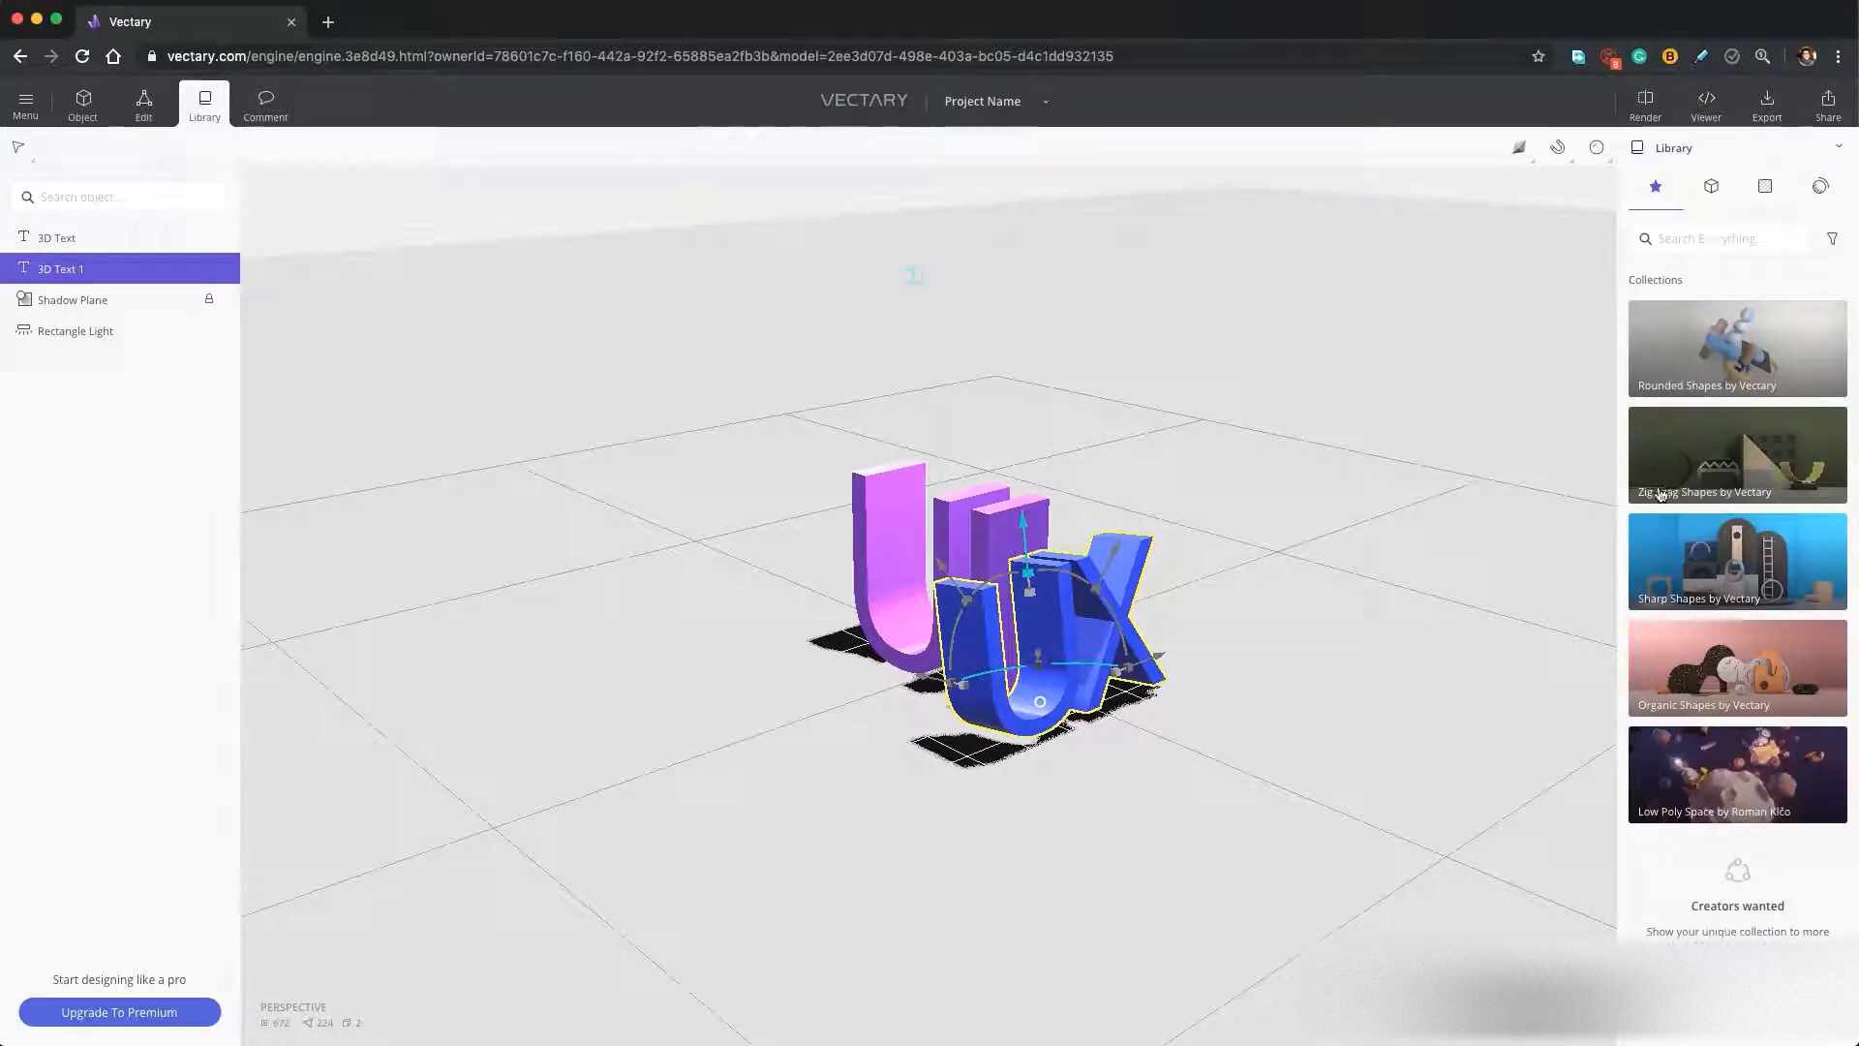
pyautogui.click(1723, 499)
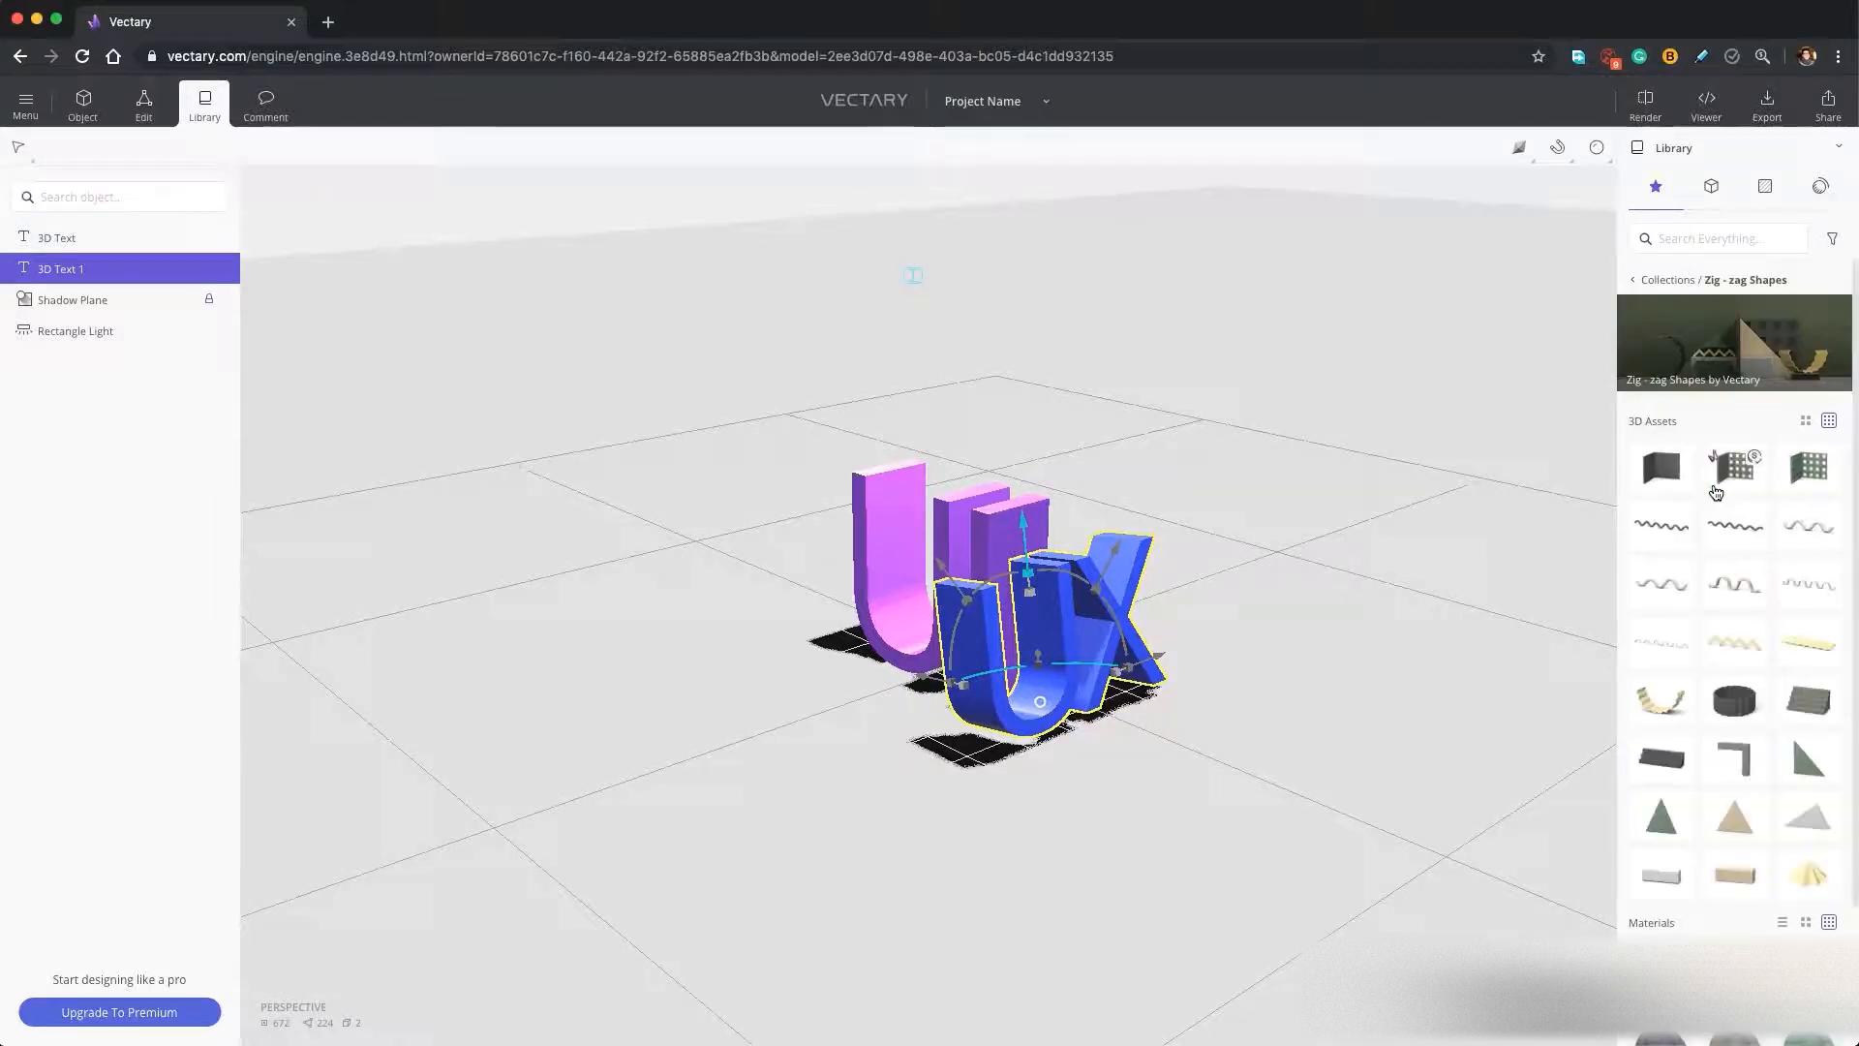
pyautogui.click(1662, 475)
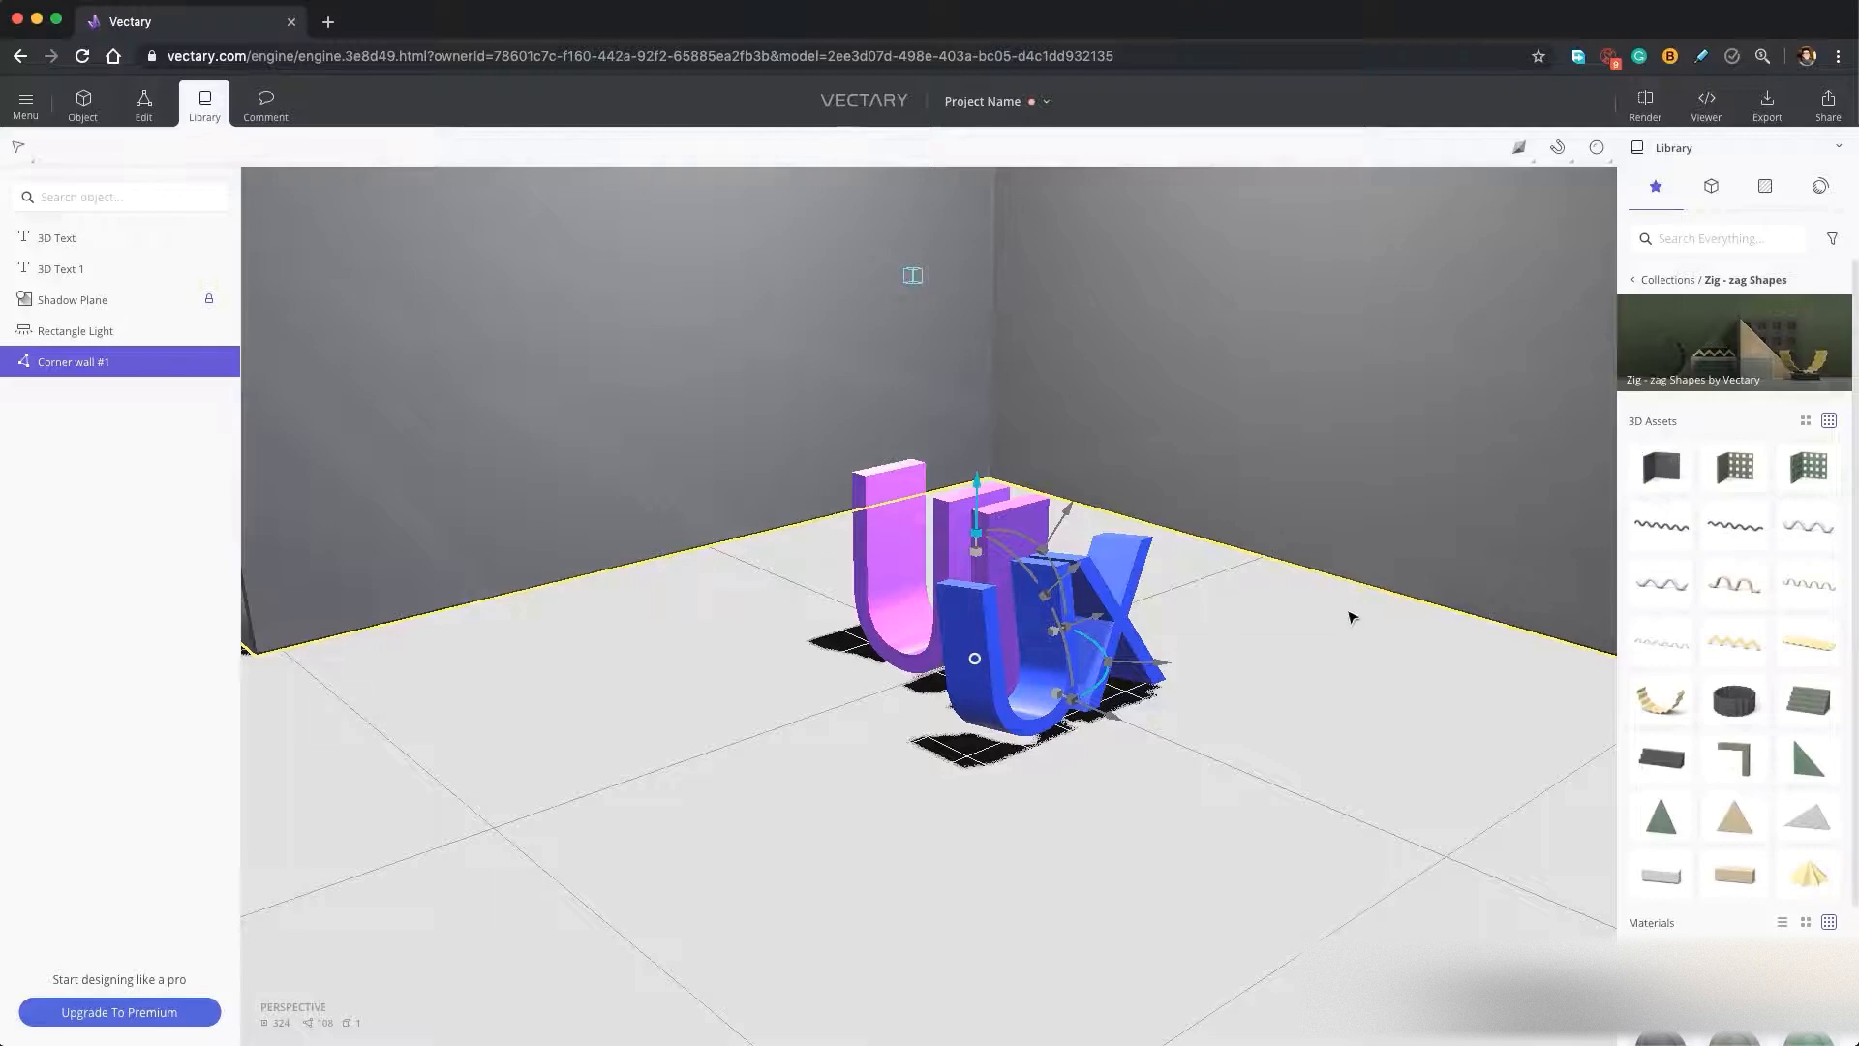
# Stretch the corner wall along both horizontal axes so both walls extend wider behind the lettering.
pyautogui.moveTo(1353, 617); pyautogui.dragTo(1208, 599)
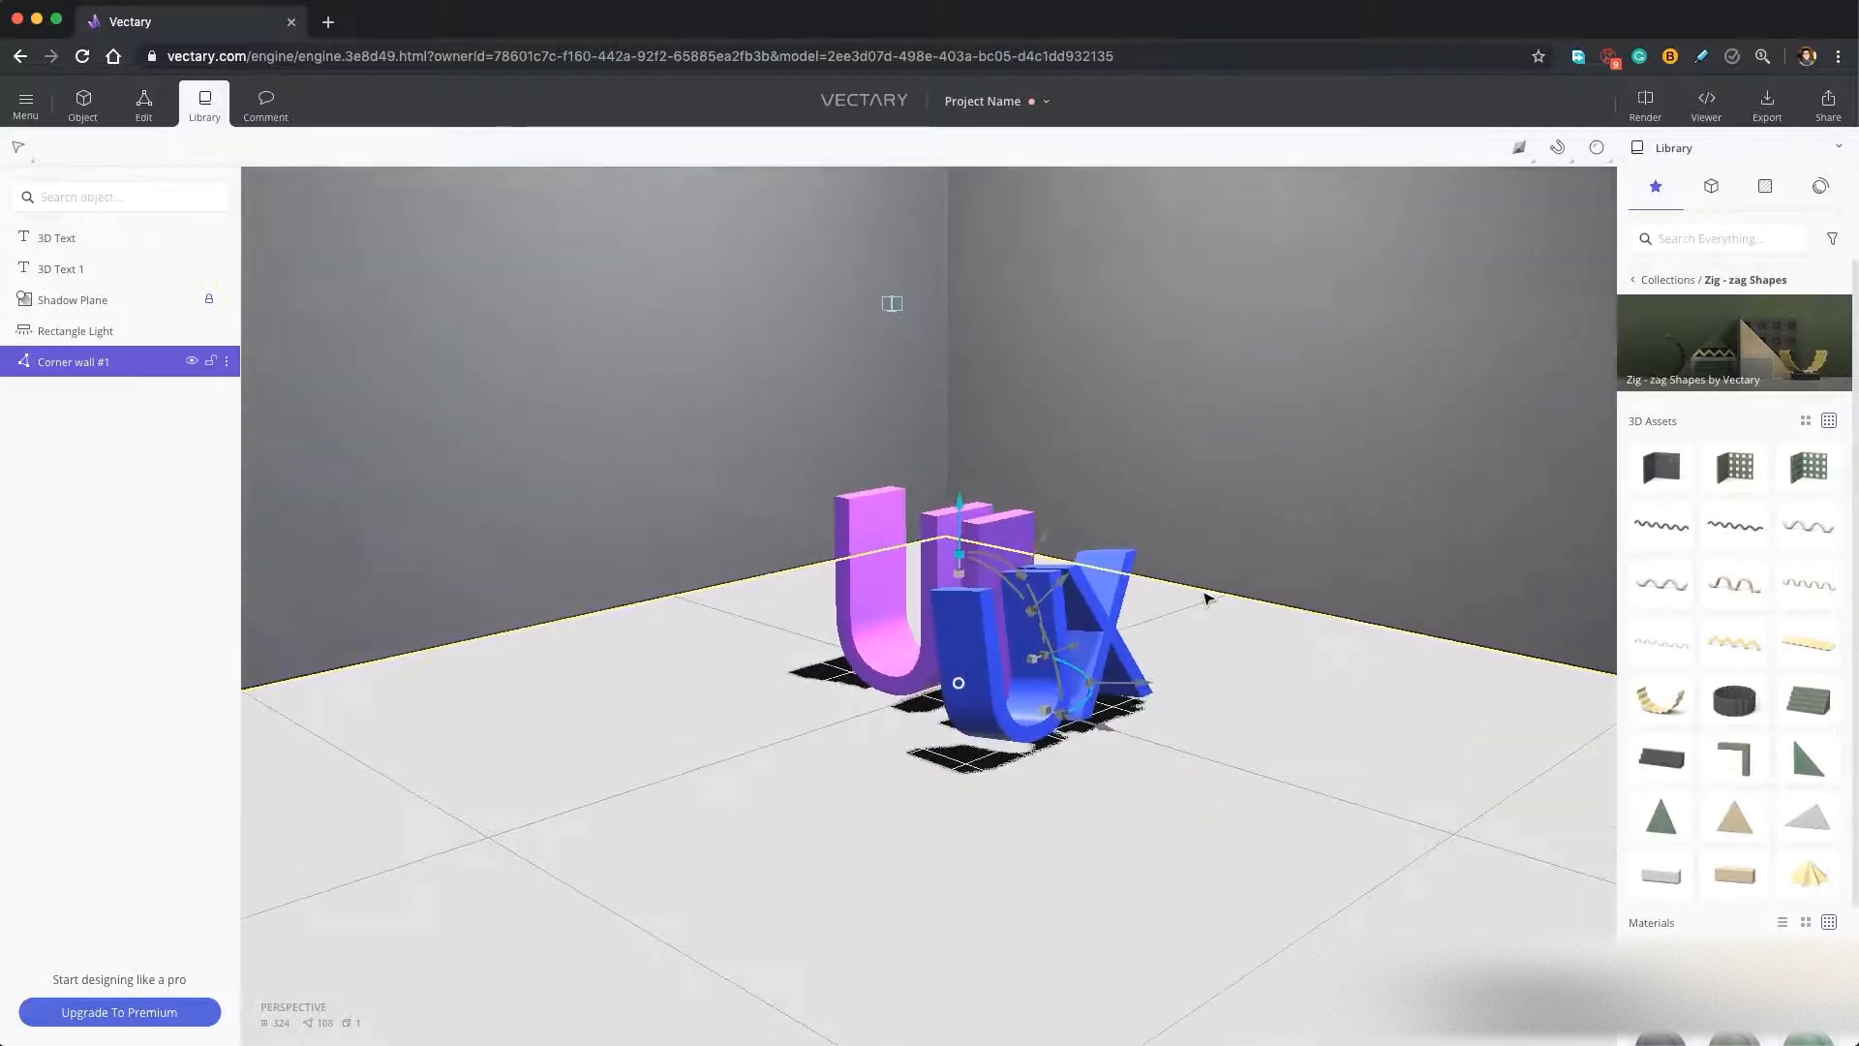
pyautogui.scroll(-10, 1208, 600)
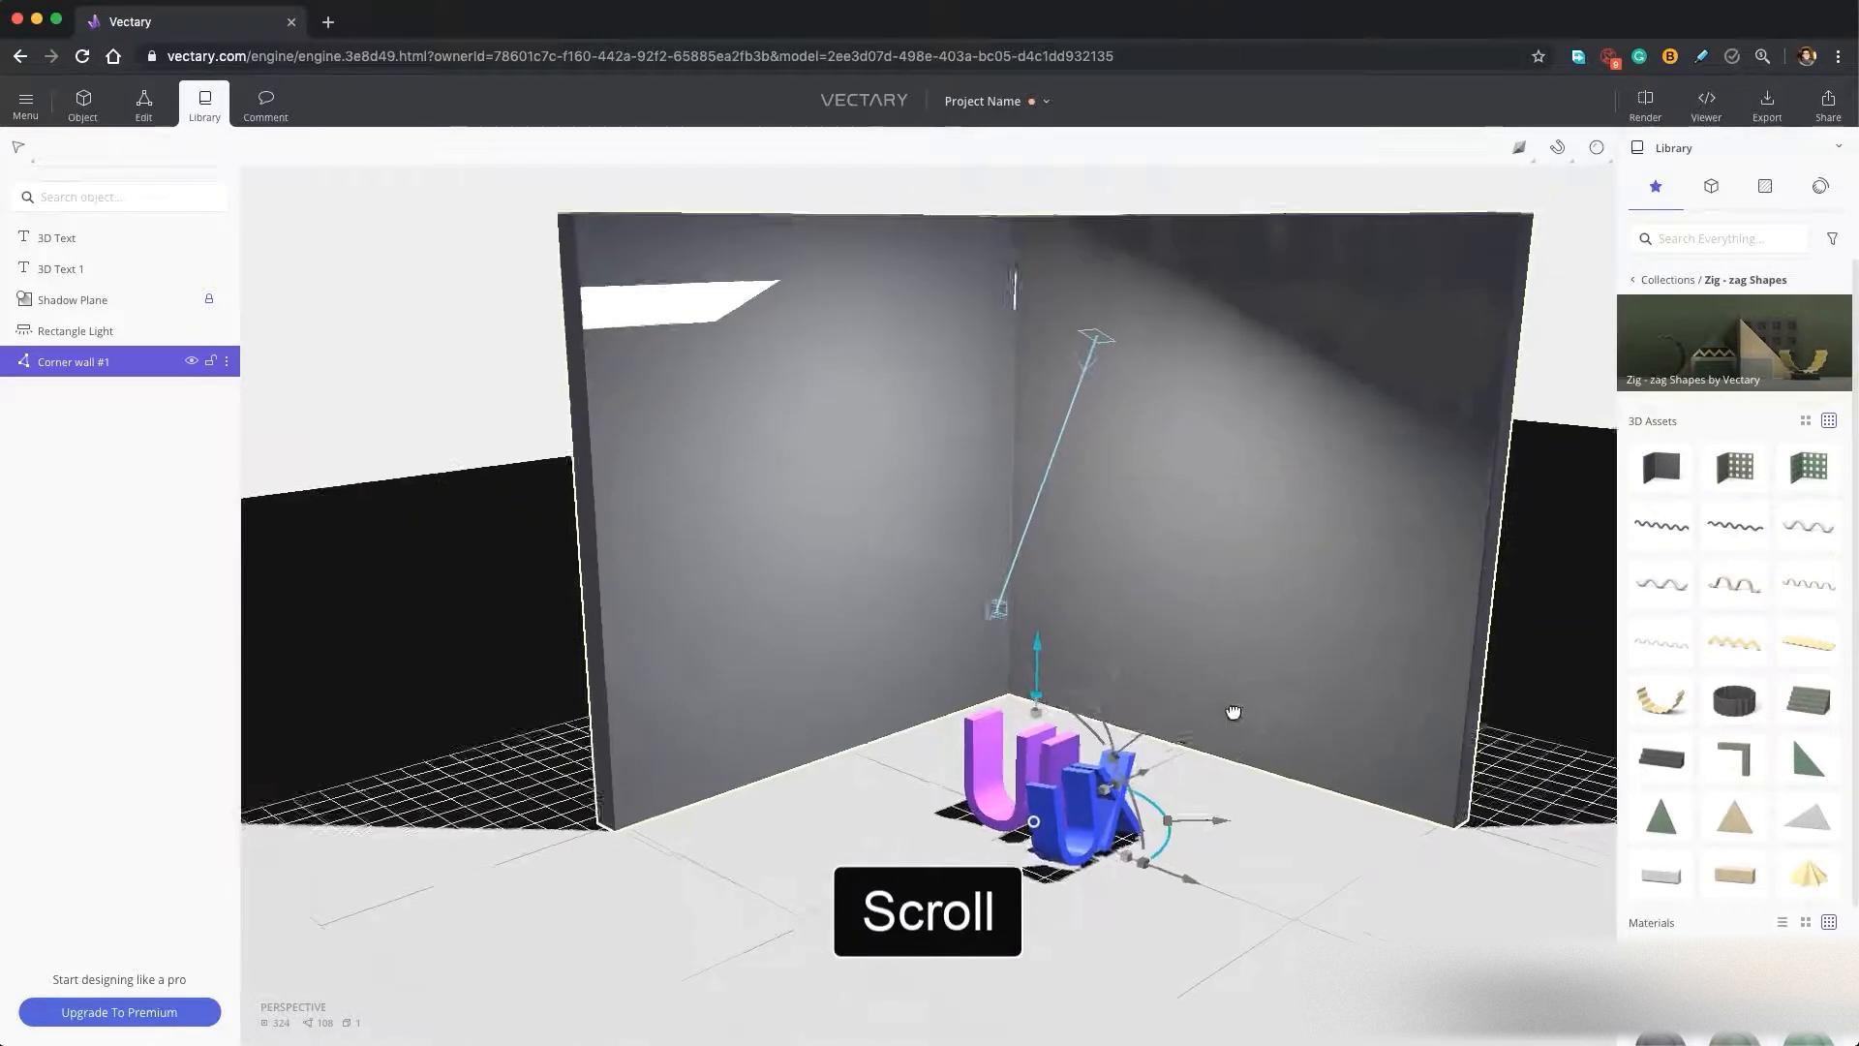
pyautogui.scroll(-1, 1233, 713)
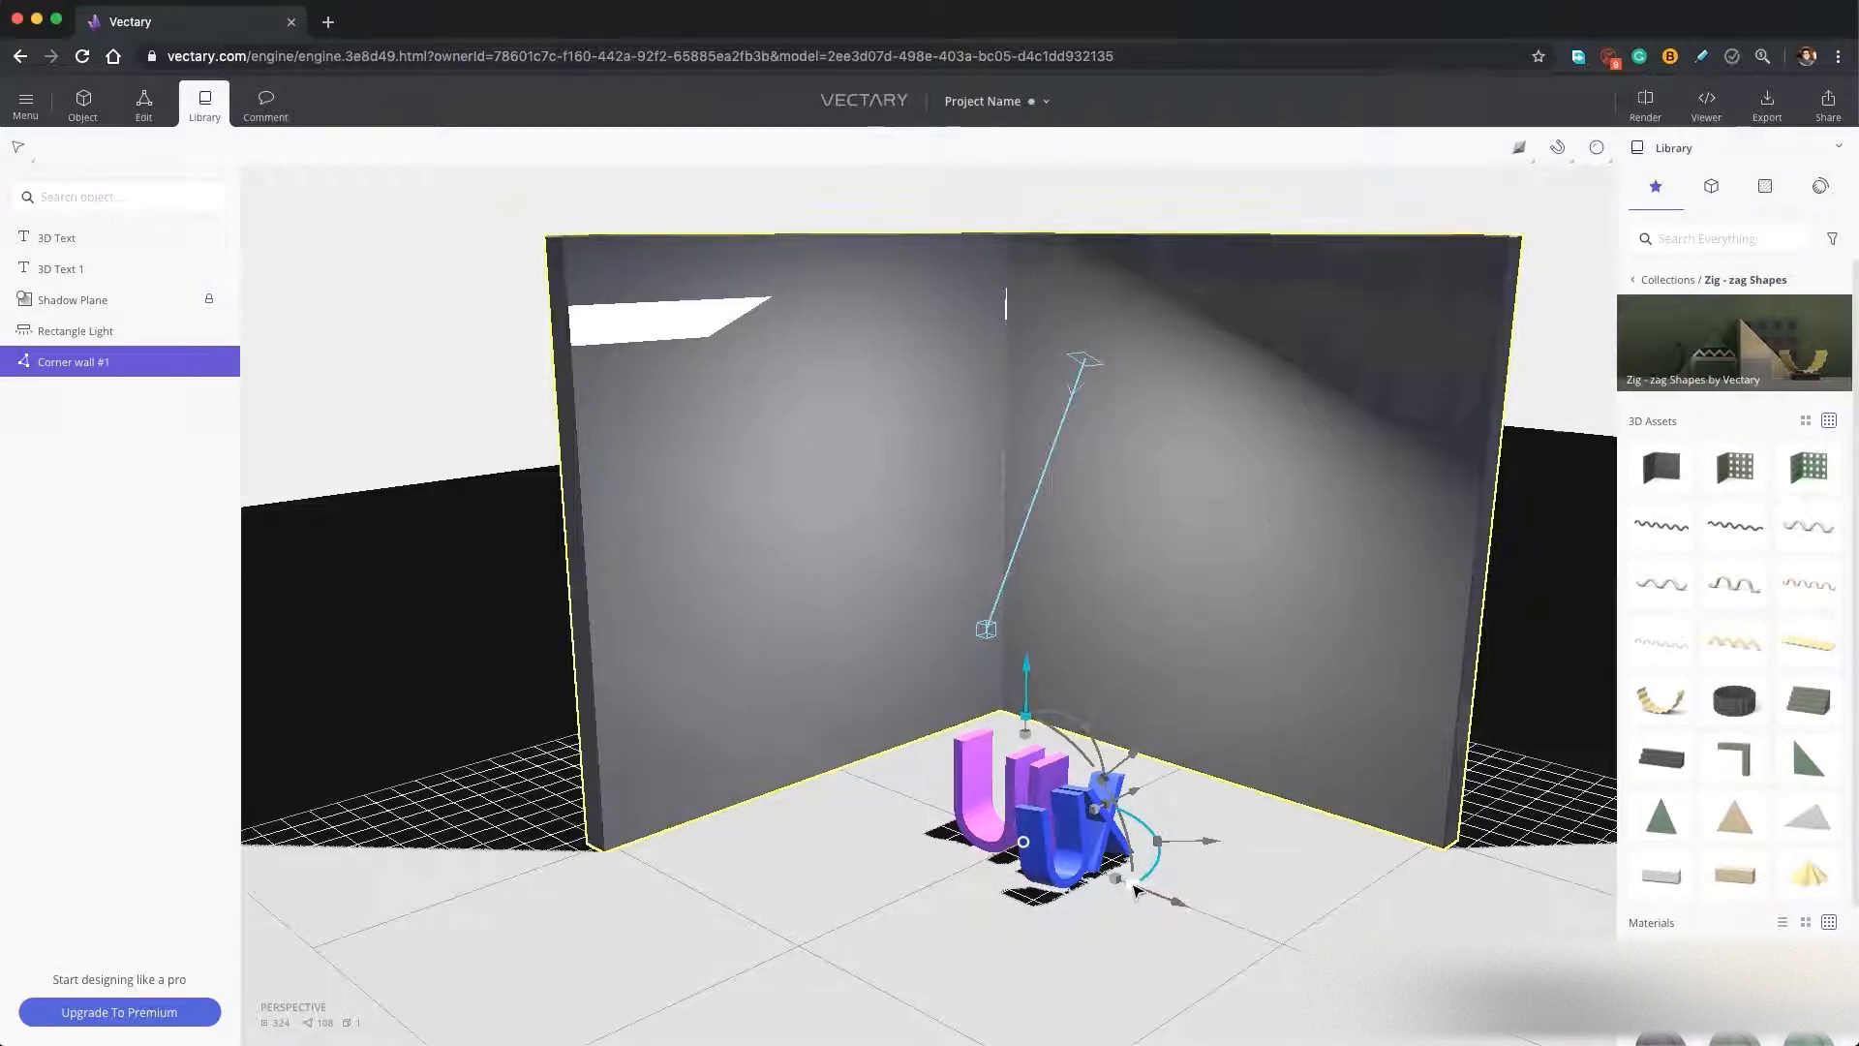
pyautogui.moveTo(1134, 889); pyautogui.dragTo(1118, 894)
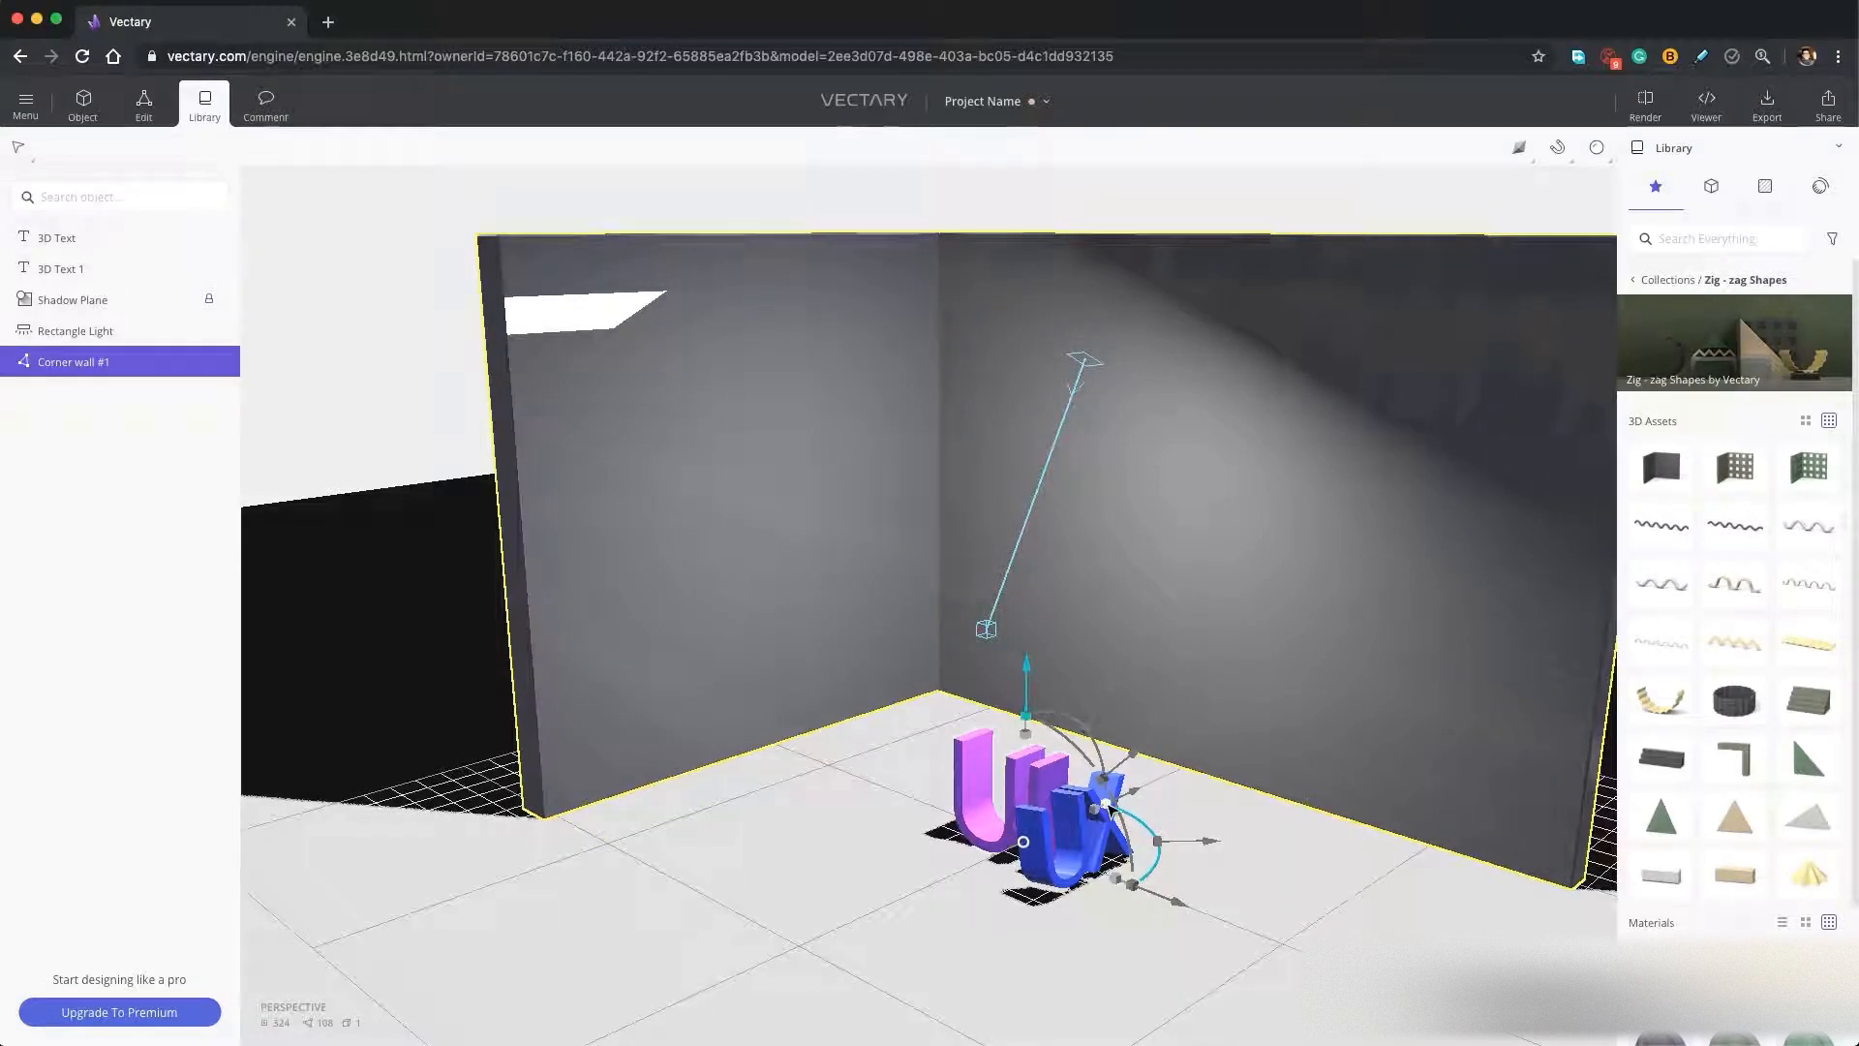
pyautogui.moveTo(1106, 806); pyautogui.dragTo(1165, 787)
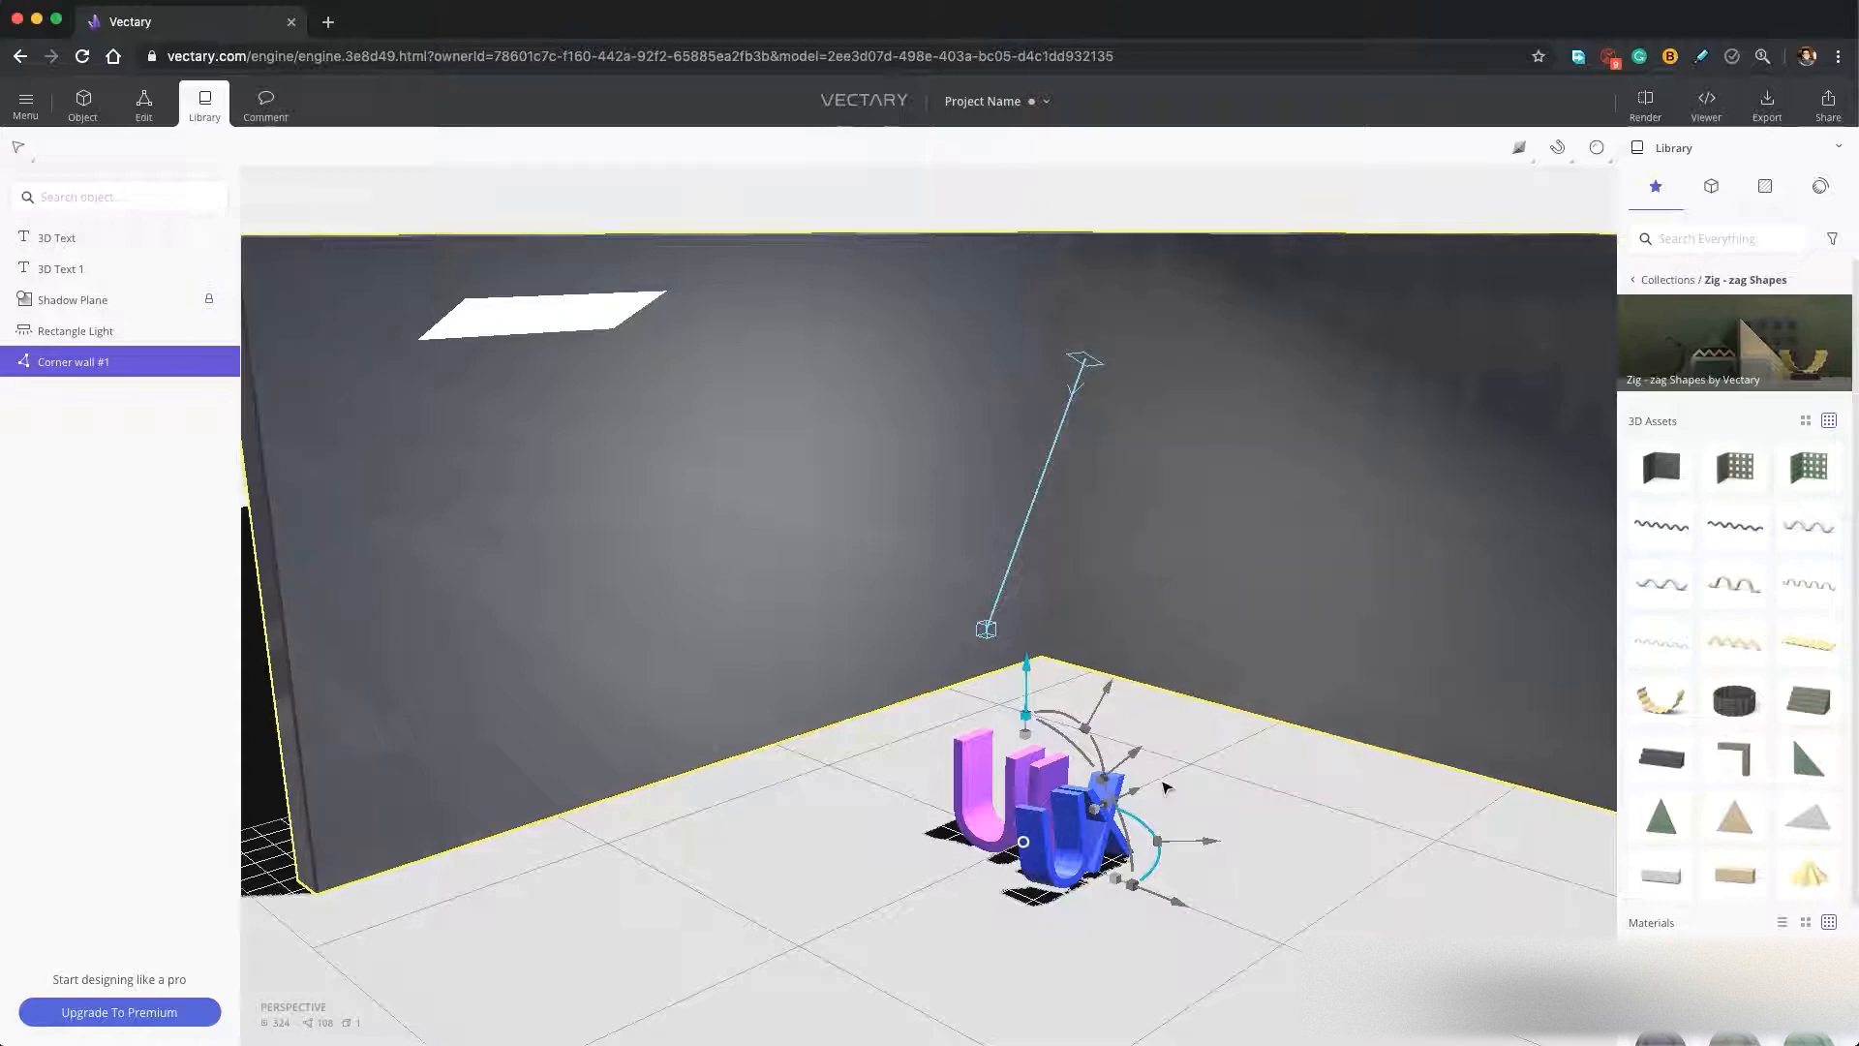
# Recolour the corner wall's material to a muted purple, #993999.
pyautogui.click(1234, 762)
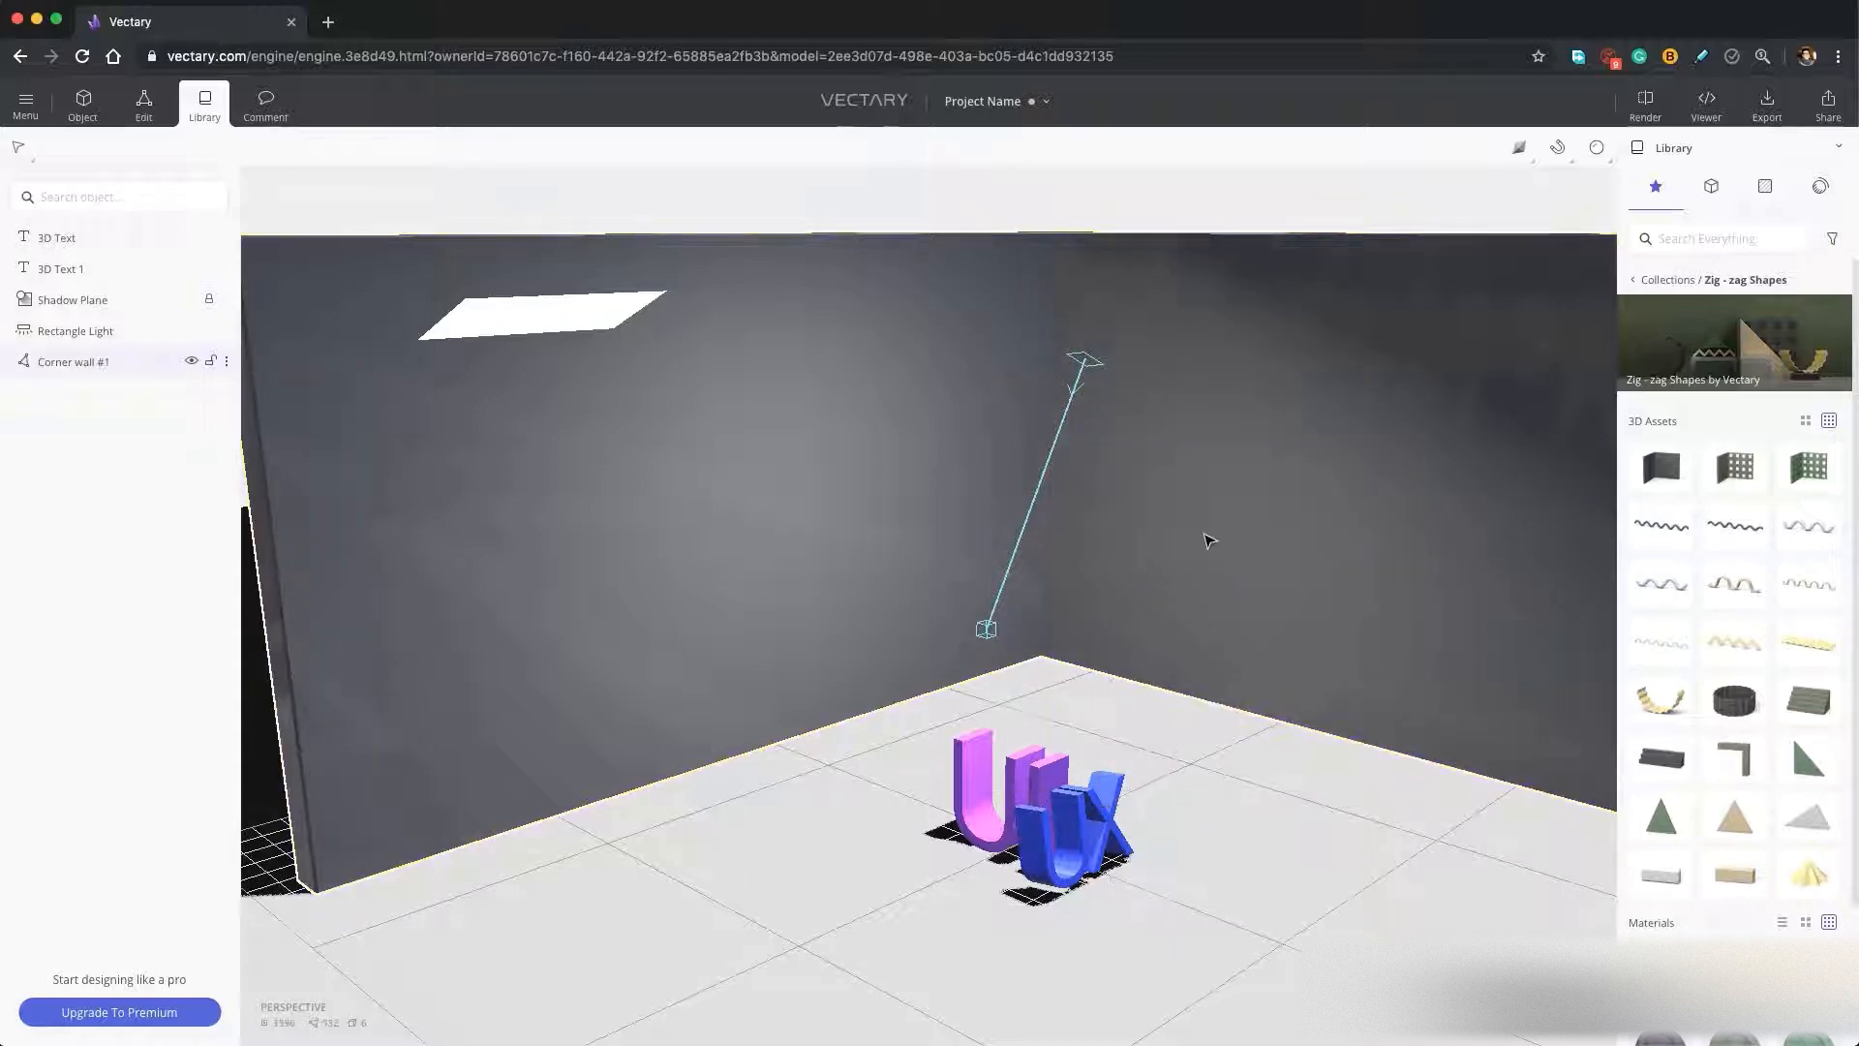
pyautogui.click(1206, 536)
pyautogui.scroll(-2, 1705, 671)
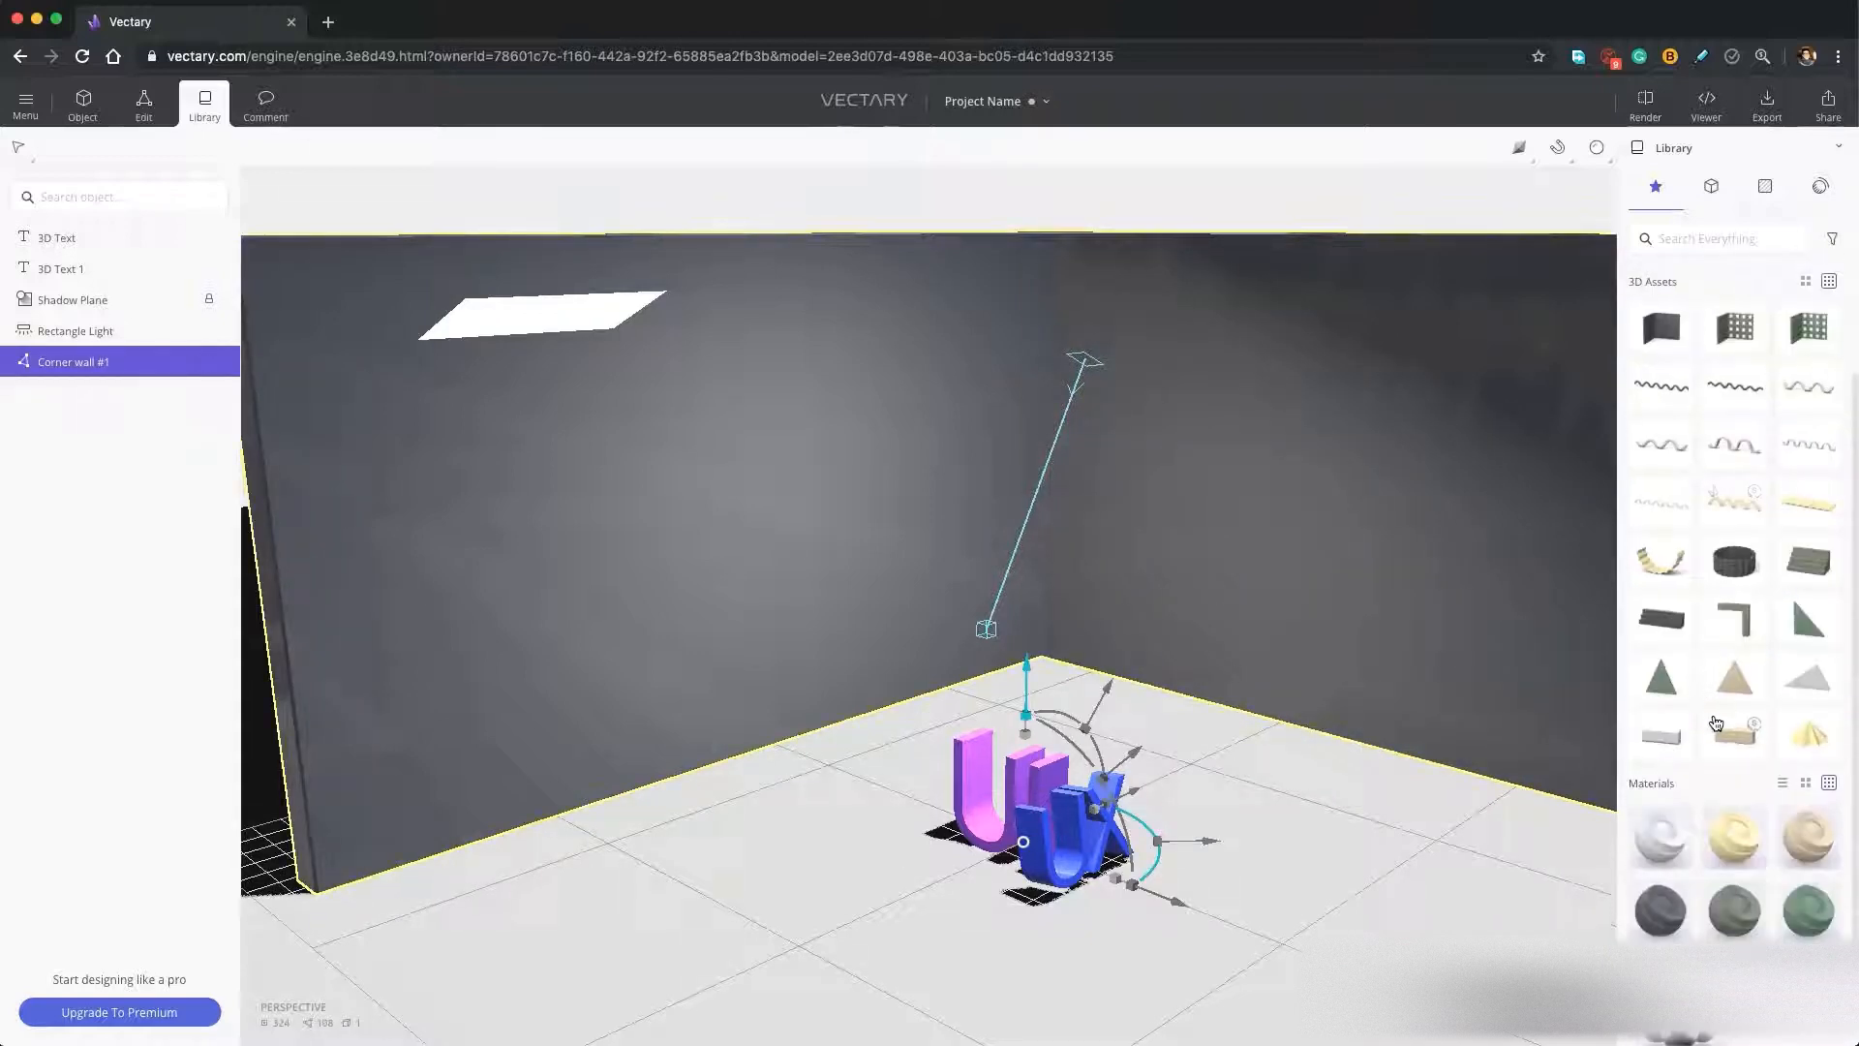
pyautogui.click(1316, 610)
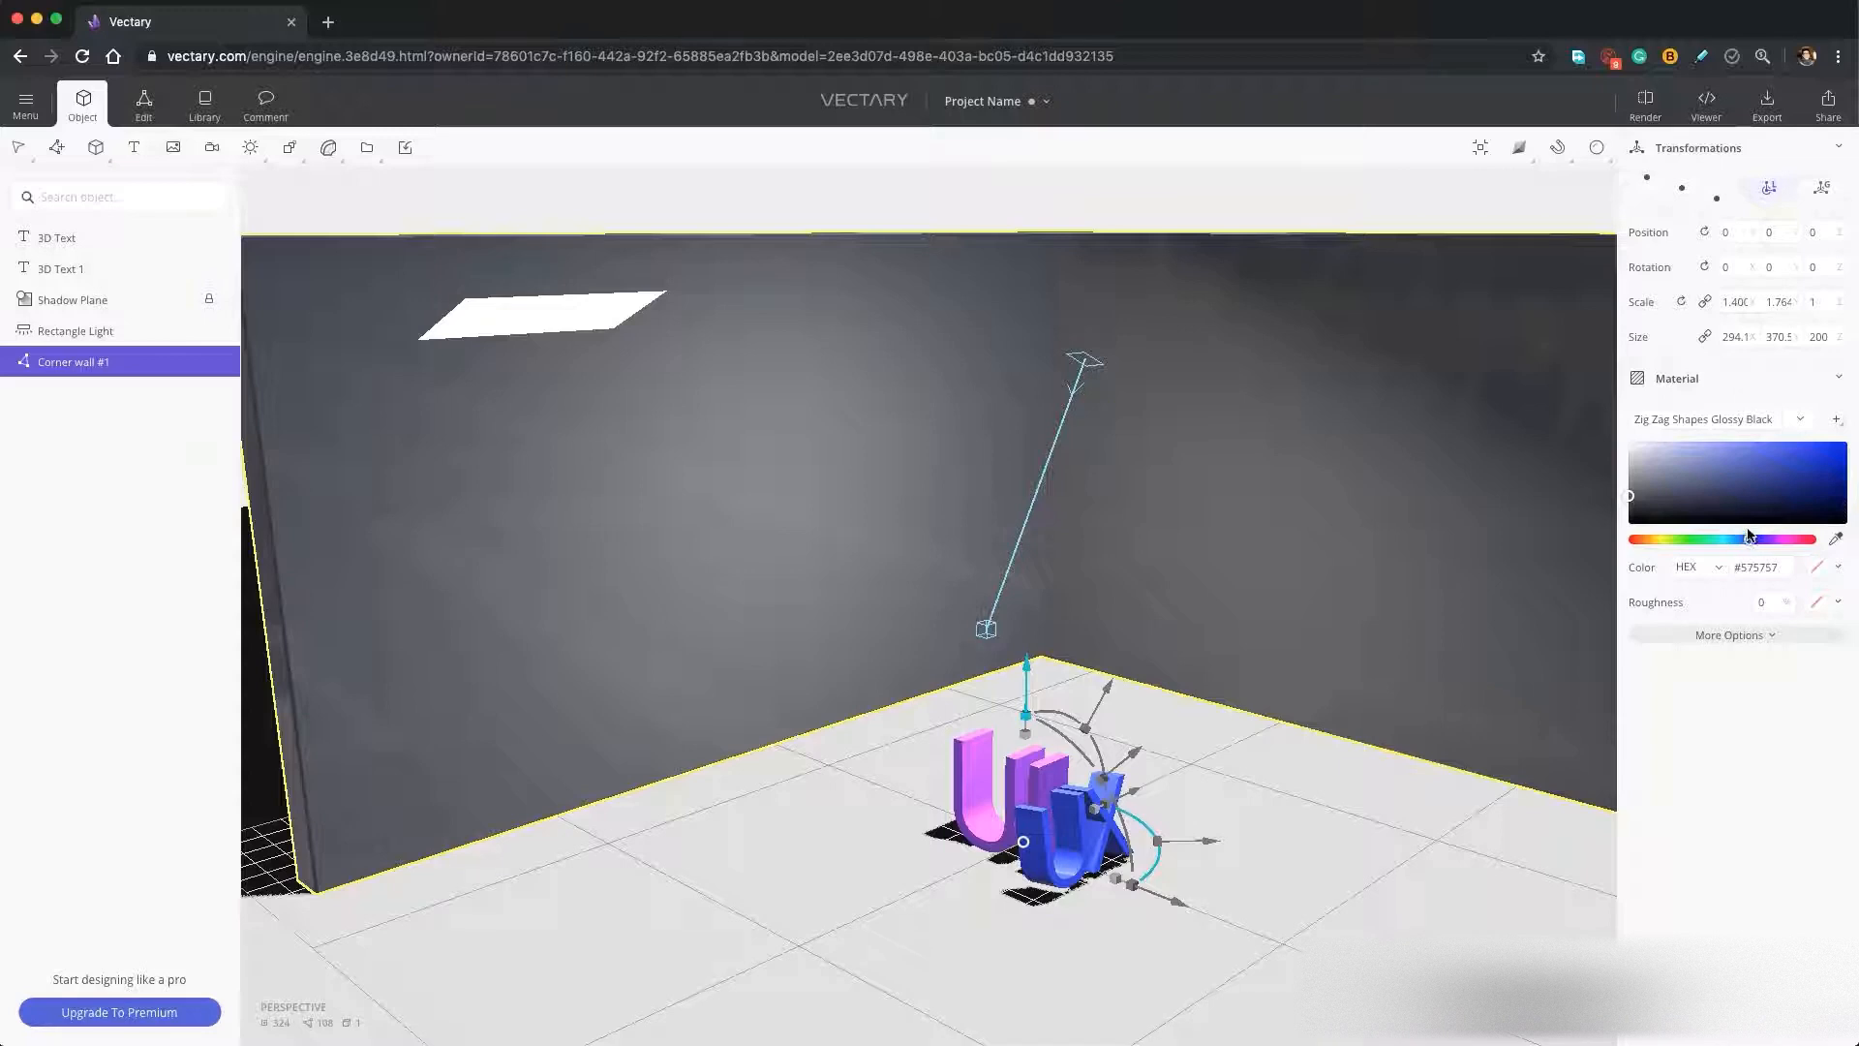
pyautogui.moveTo(1748, 541)
pyautogui.mouseDown()
pyautogui.moveTo(1731, 548)
pyautogui.moveTo(1782, 534)
pyautogui.mouseUp()
pyautogui.click(1793, 461)
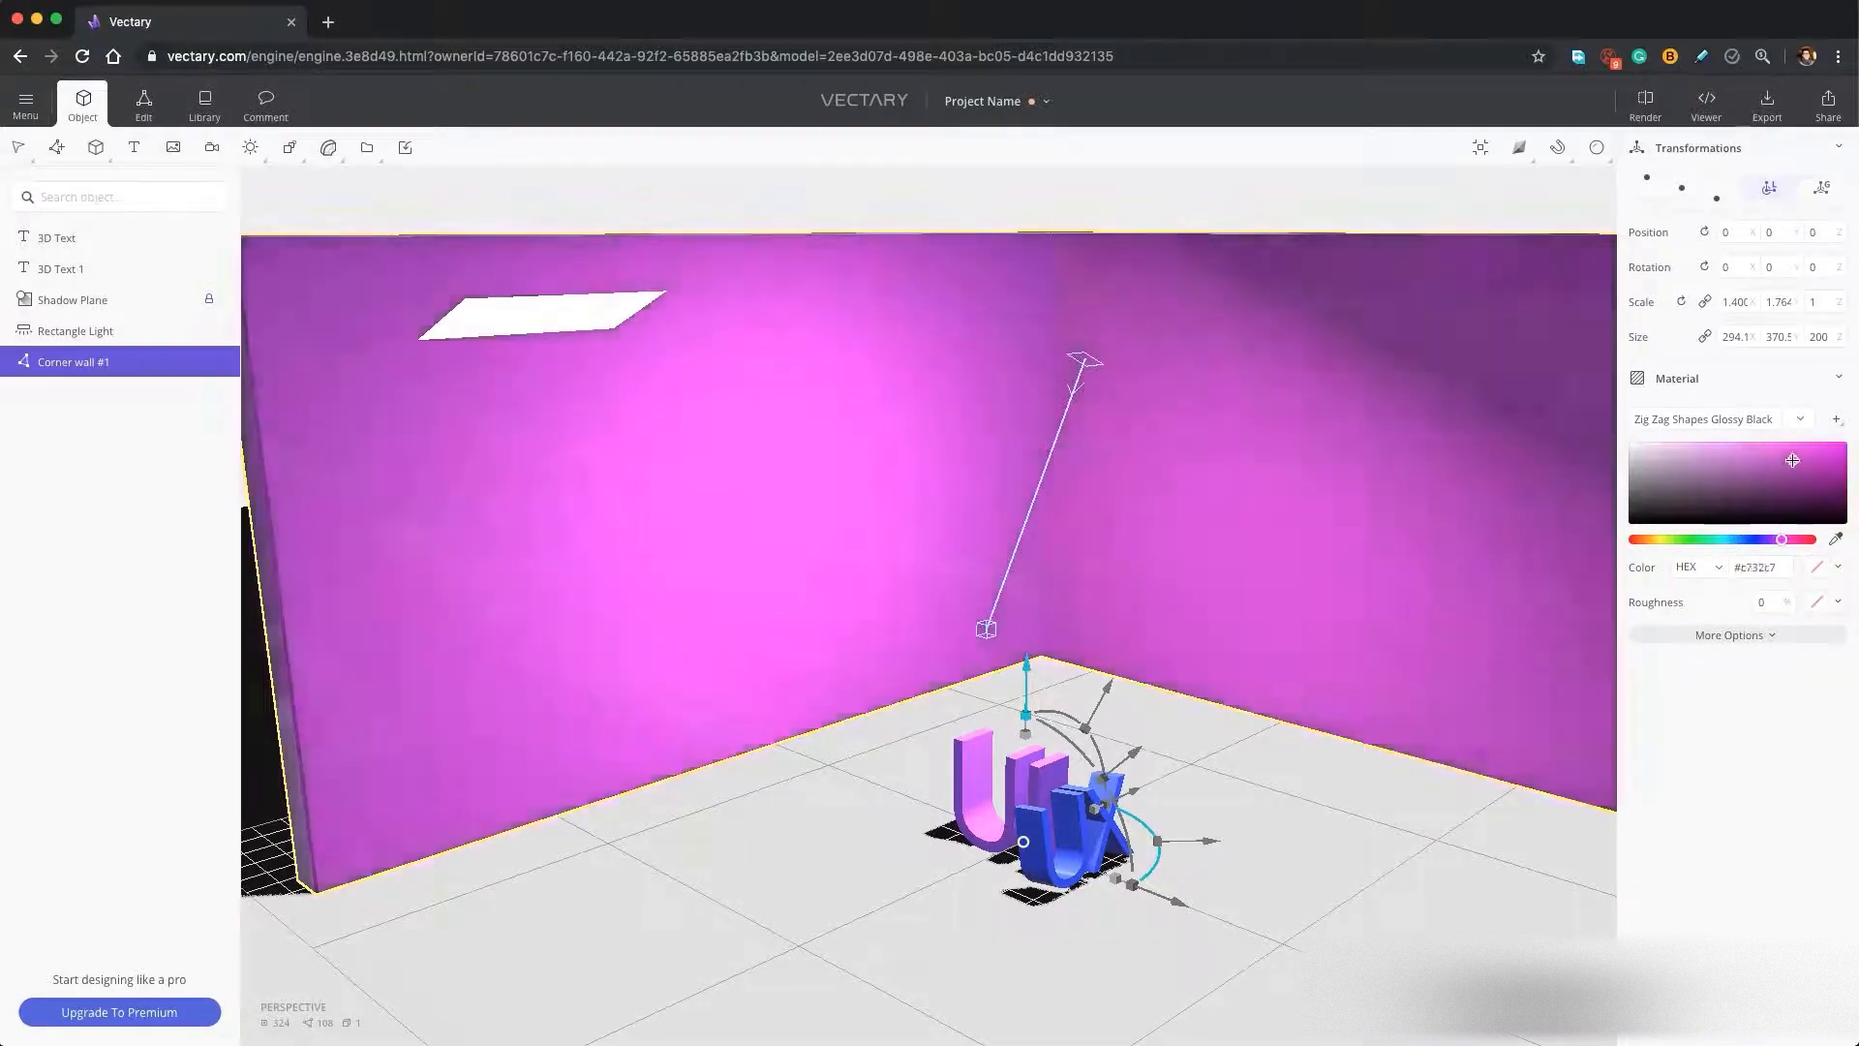
pyautogui.moveTo(1792, 461); pyautogui.dragTo(1766, 474)
# Apply the pink-toned environment from the library to the scene.
pyautogui.moveTo(1393, 818); pyautogui.dragTo(1377, 829, button='right')
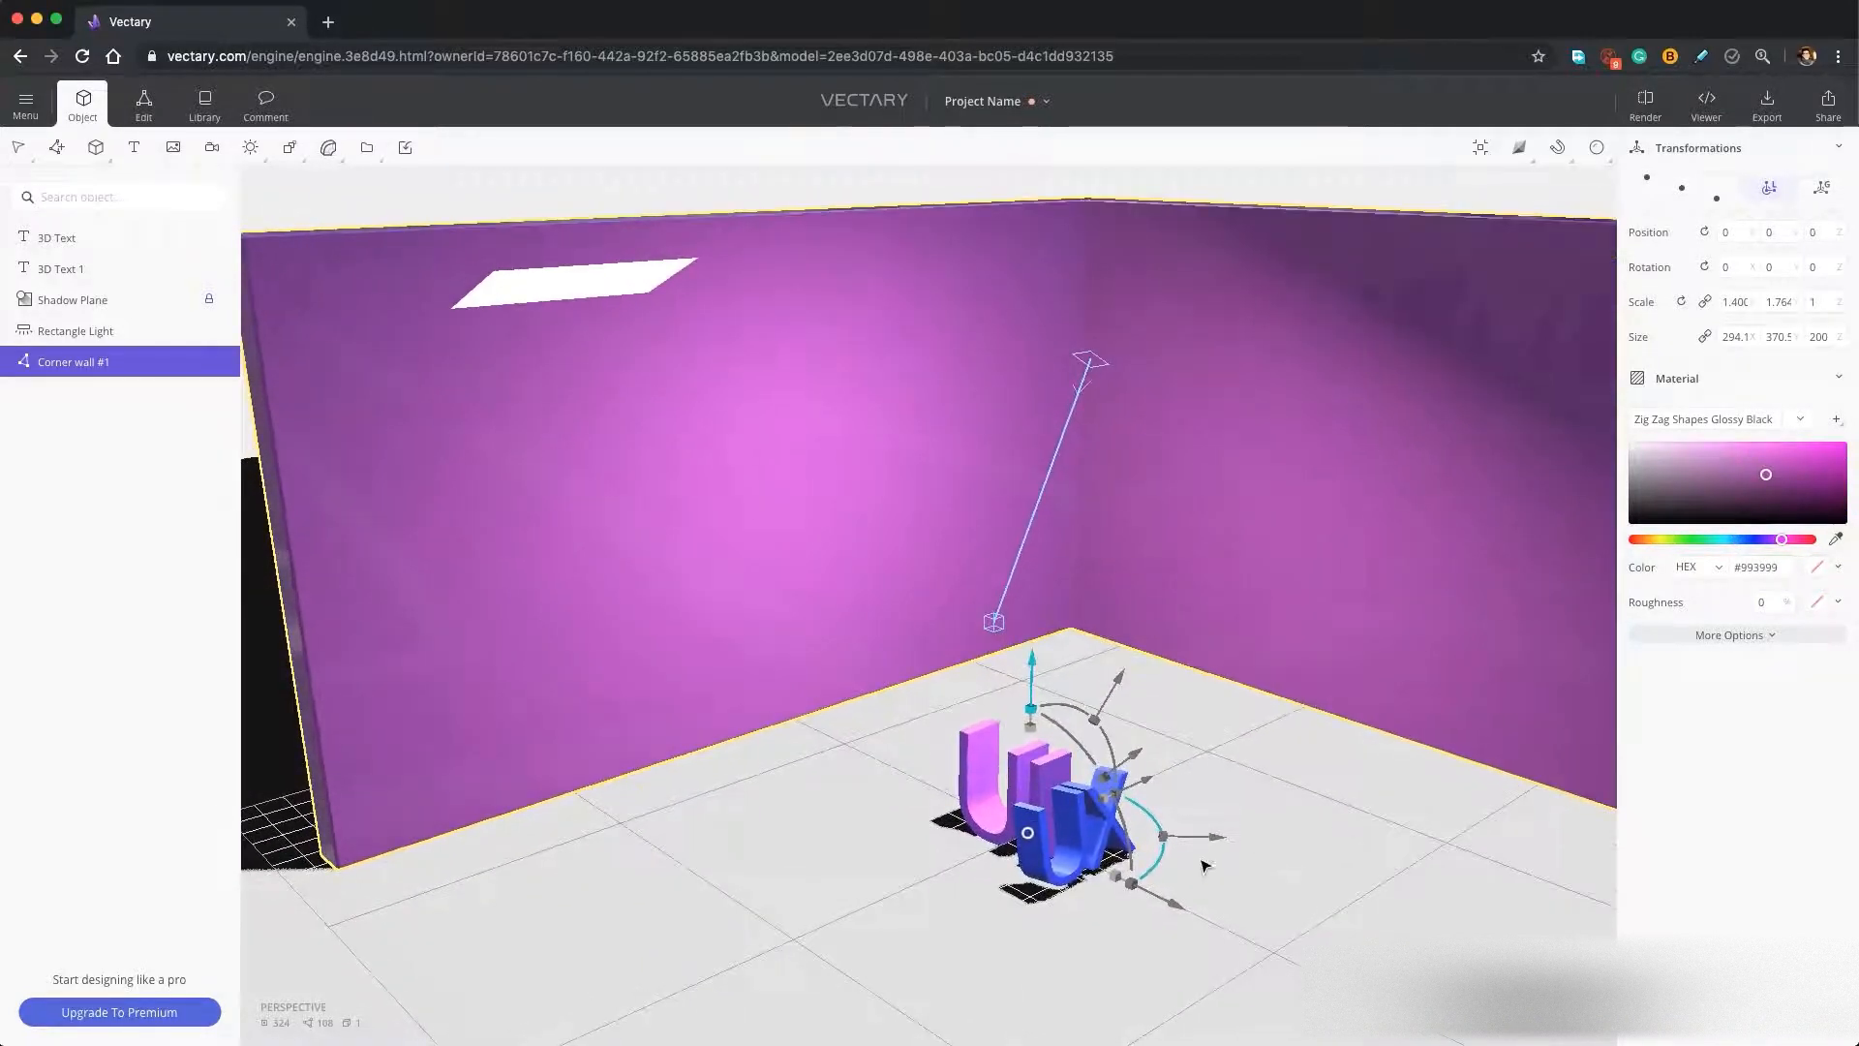
pyautogui.scroll(-5, 1207, 879)
pyautogui.scroll(8, 1208, 879)
pyautogui.moveTo(1207, 879); pyautogui.dragTo(1245, 822, button='middle')
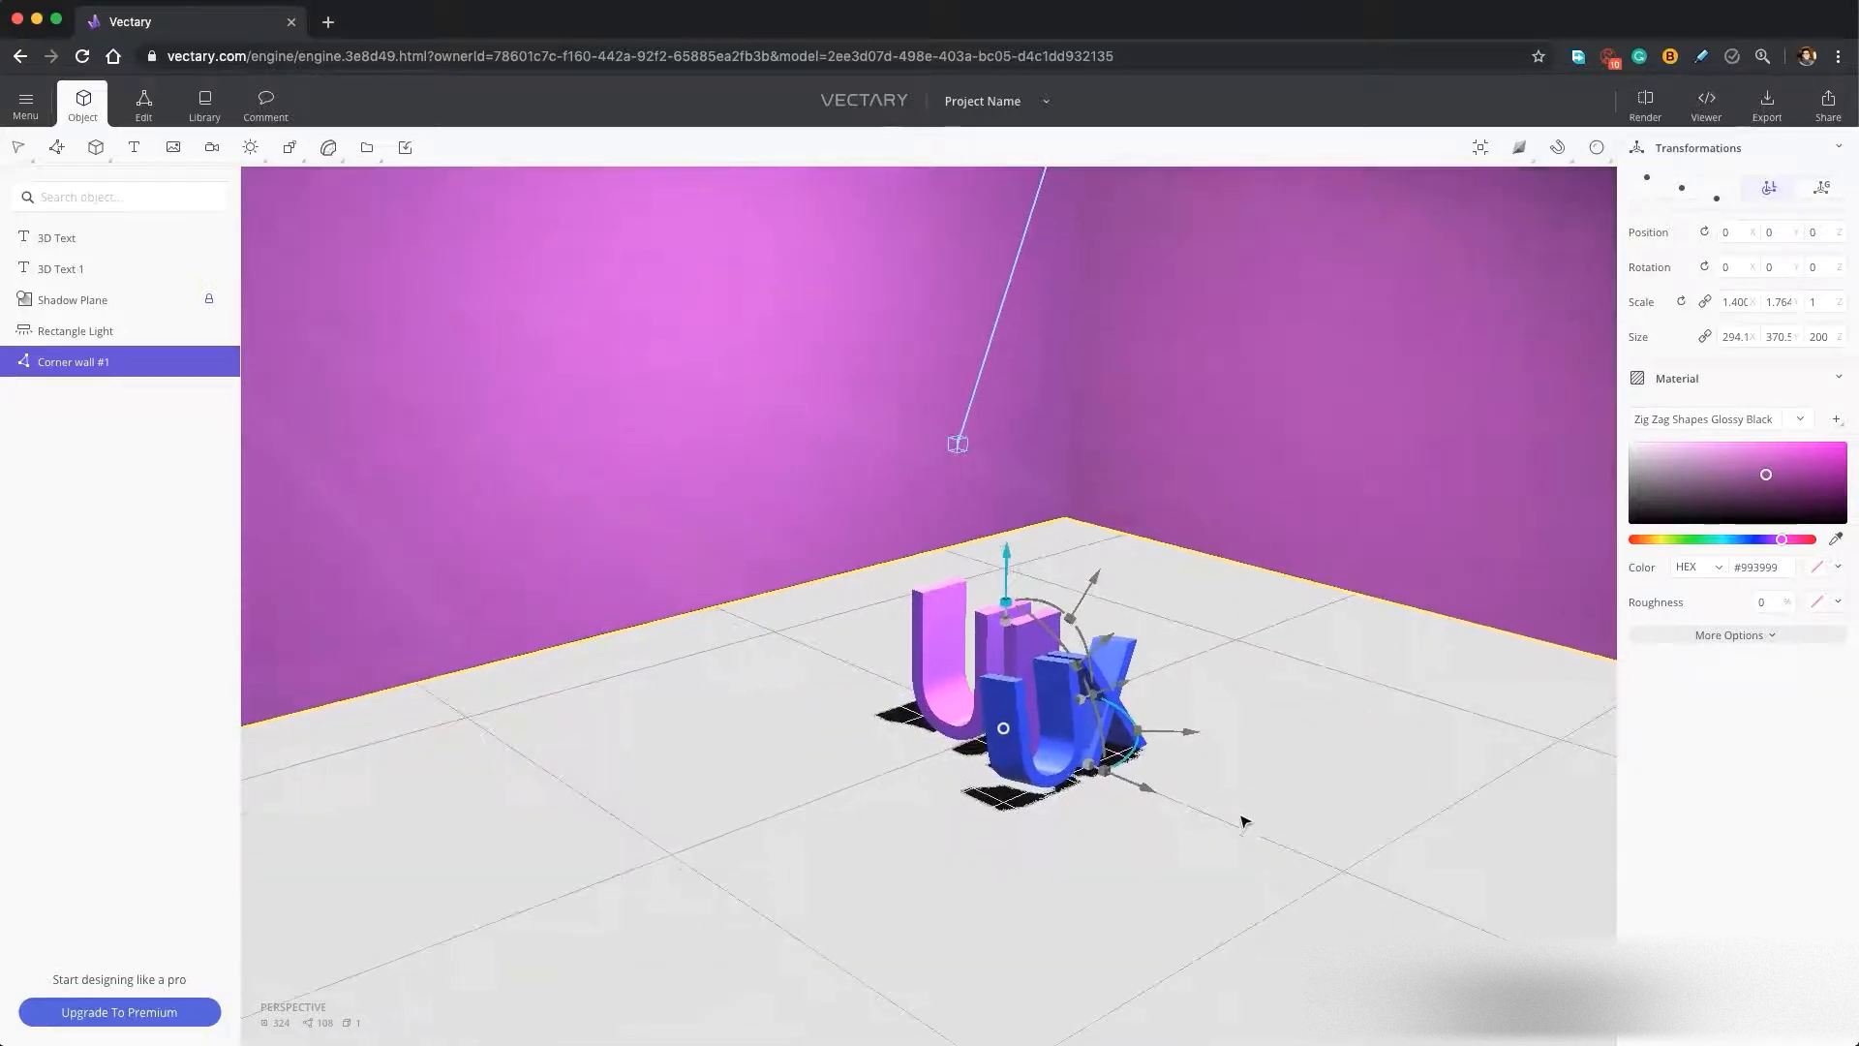
pyautogui.click(204, 105)
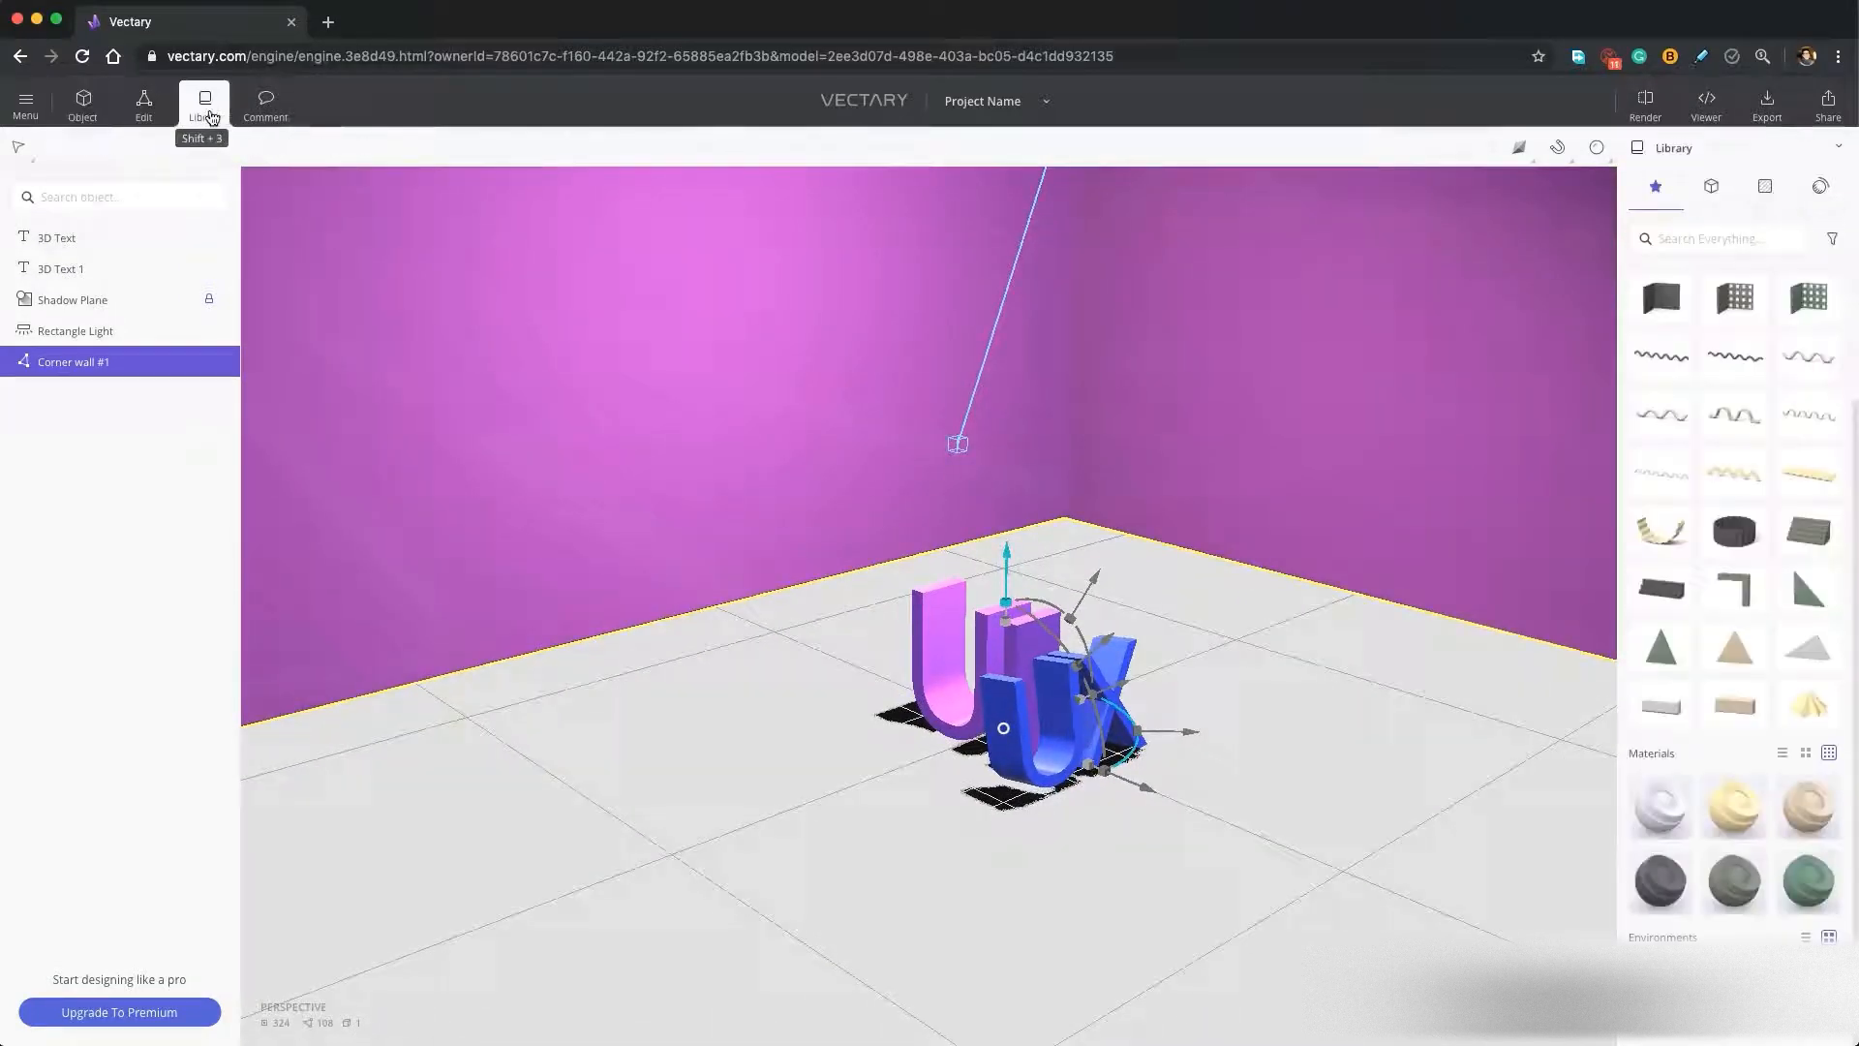
pyautogui.click(1819, 193)
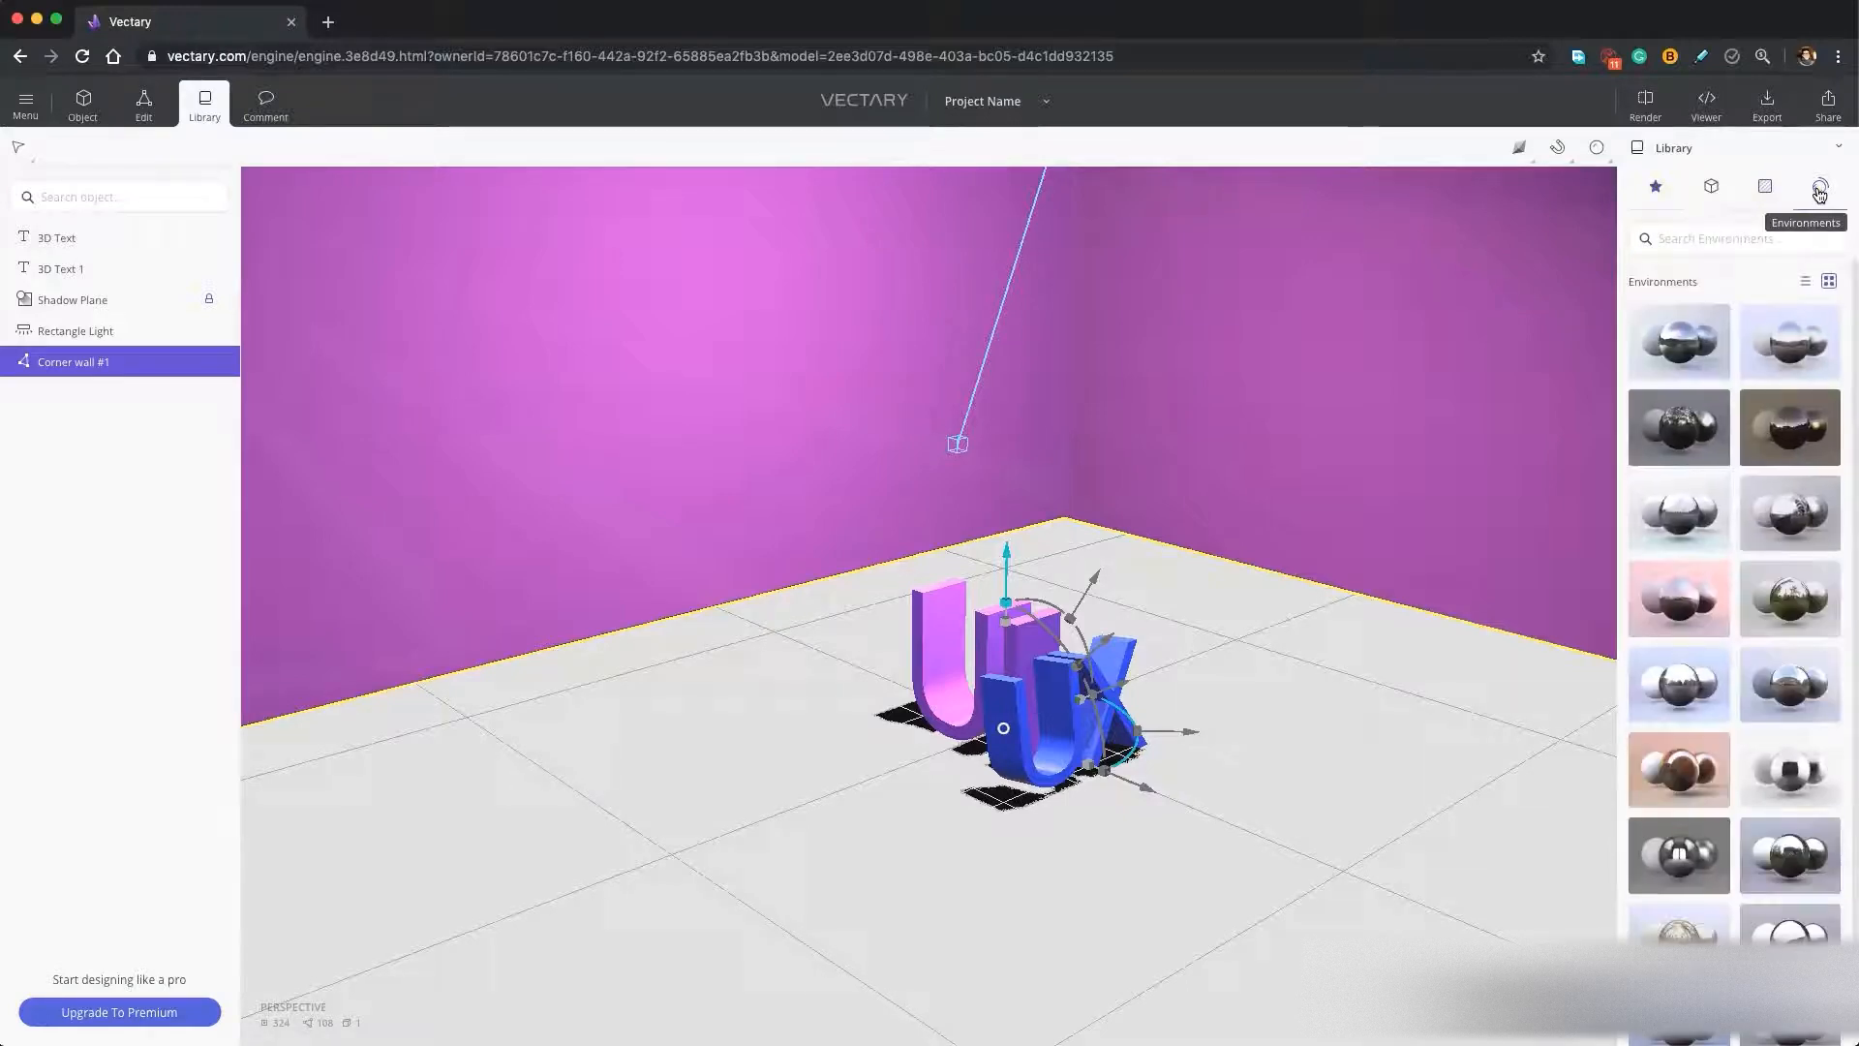
pyautogui.scroll(-5, 1769, 368)
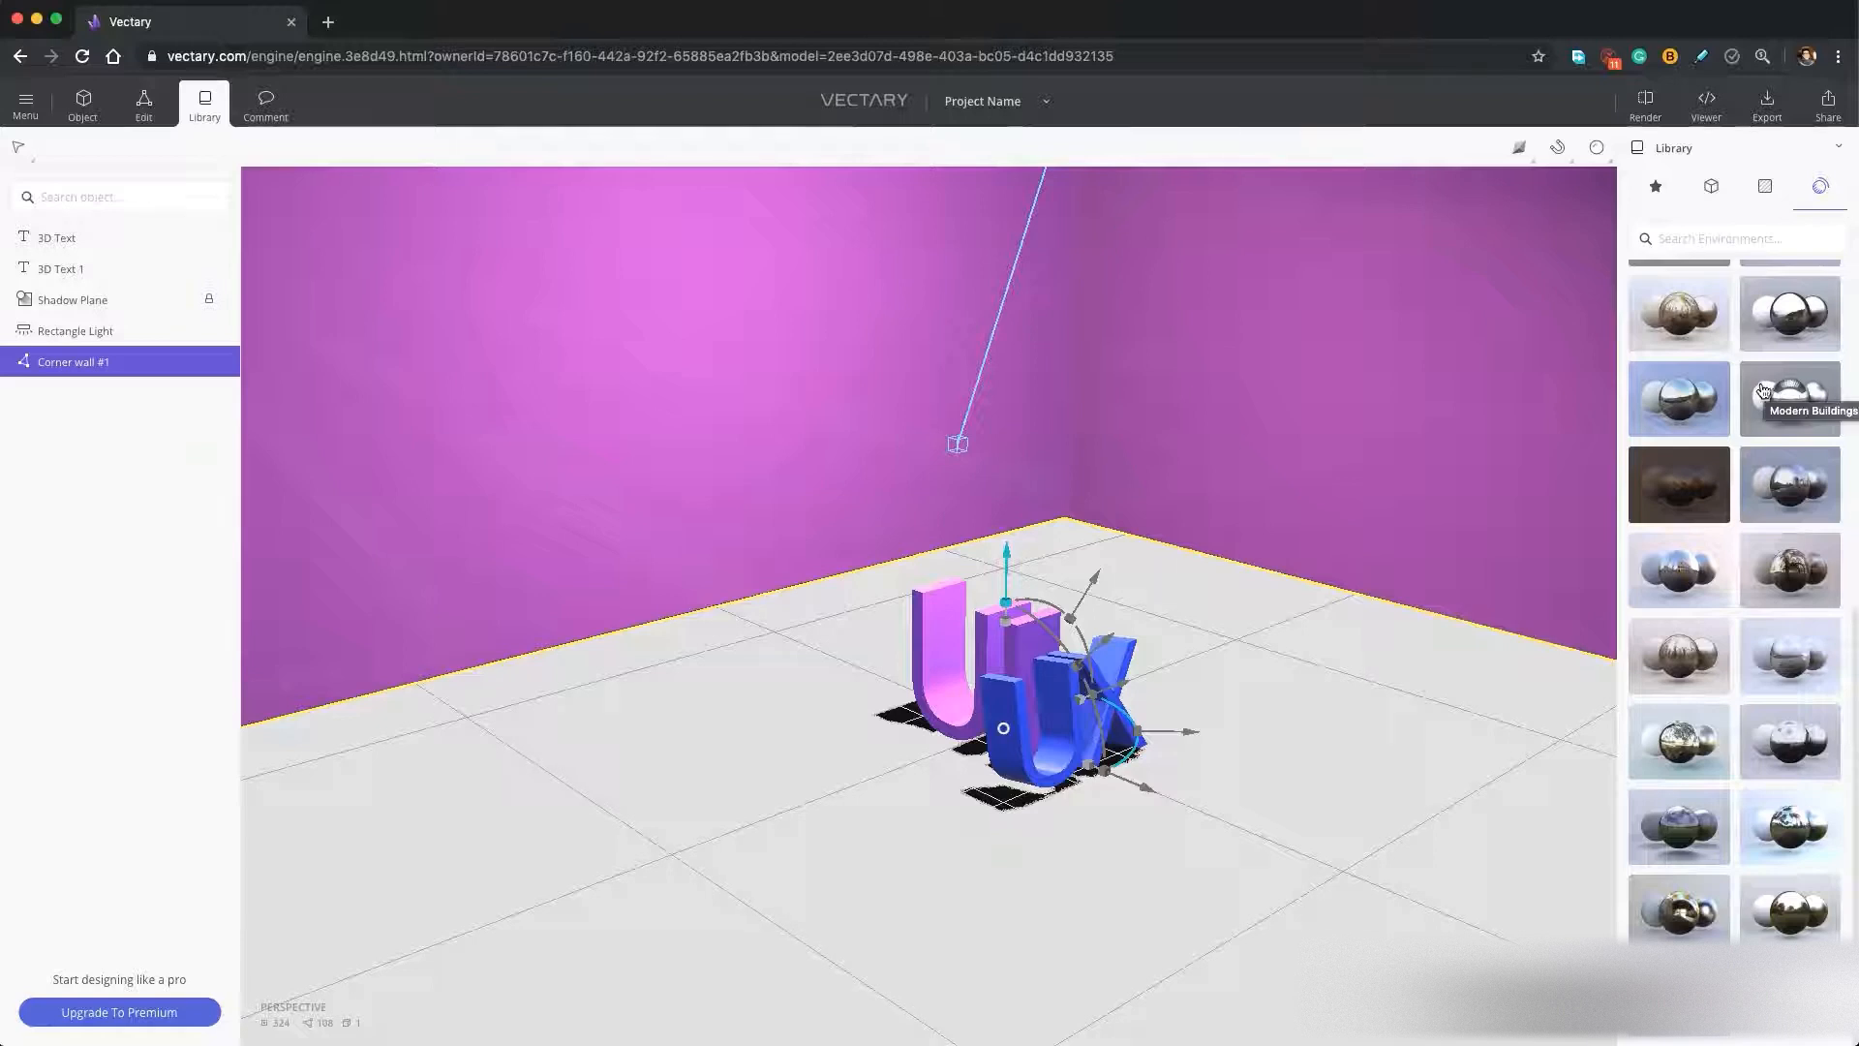
pyautogui.scroll(5, 1763, 397)
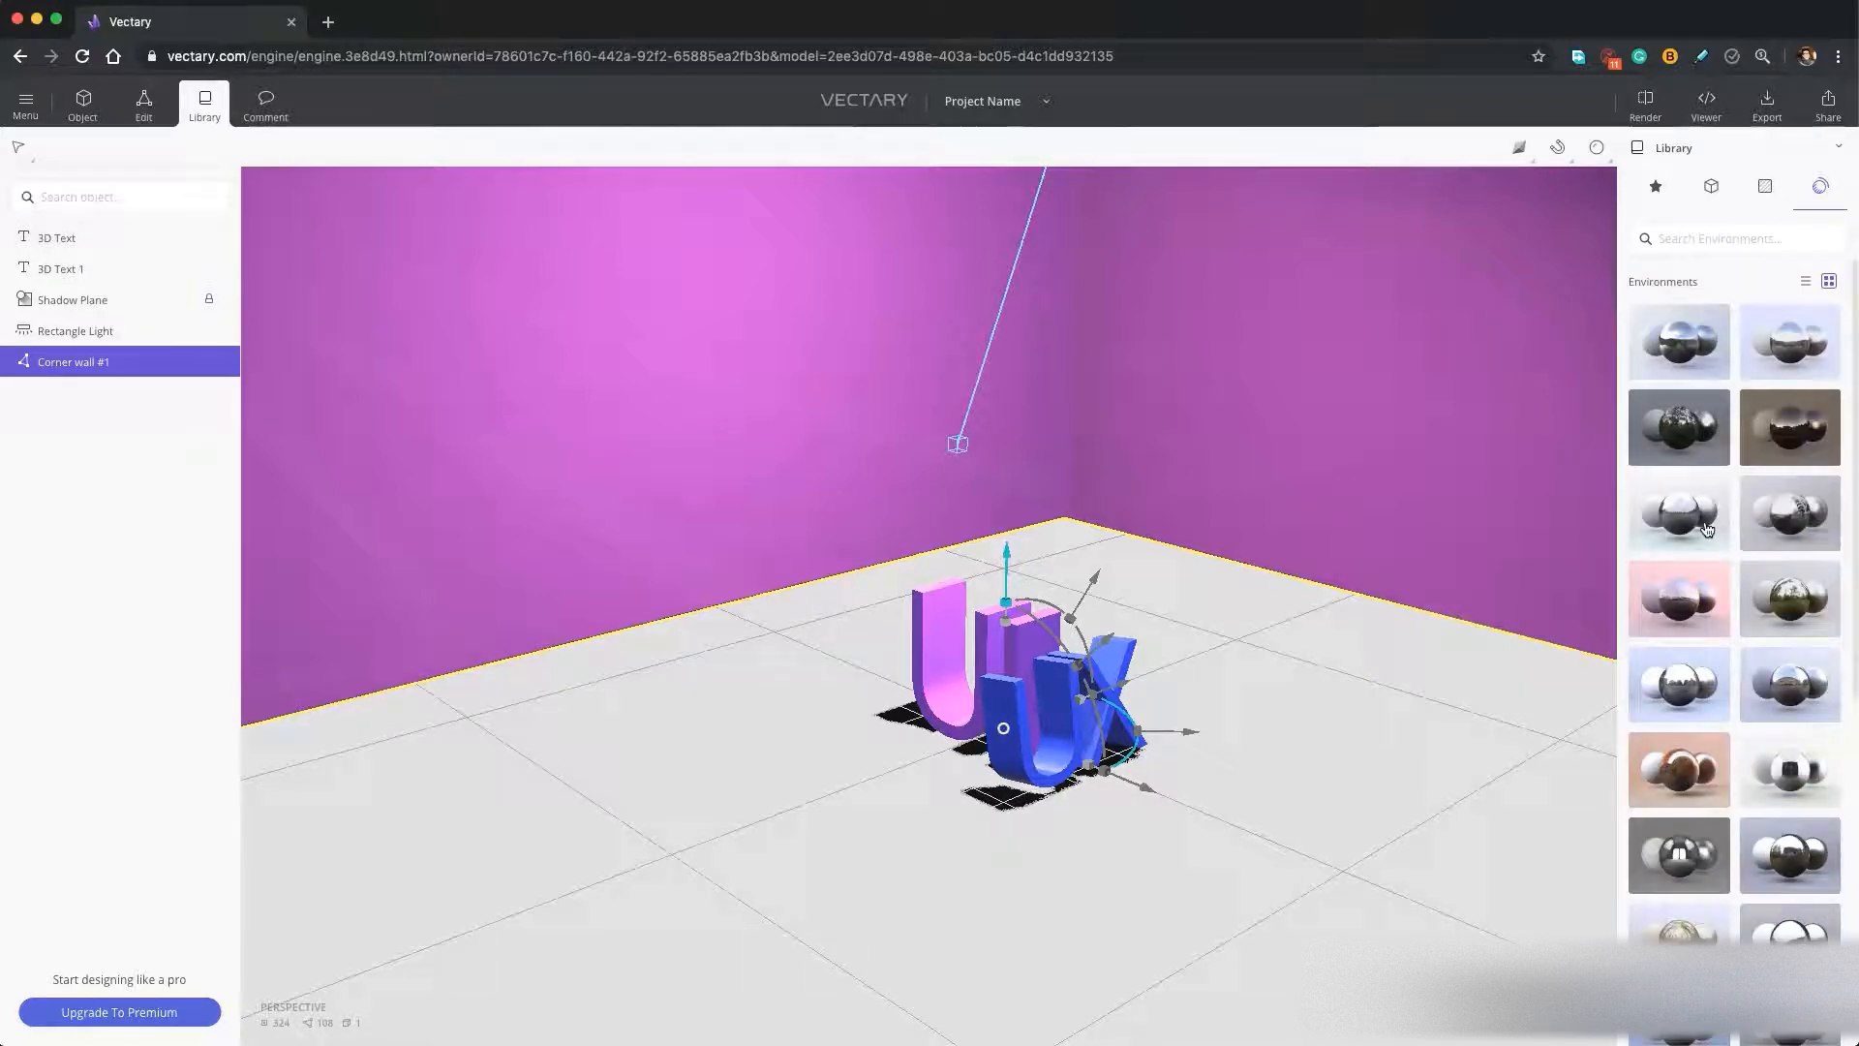
pyautogui.moveTo(1709, 601); pyautogui.dragTo(1362, 743)
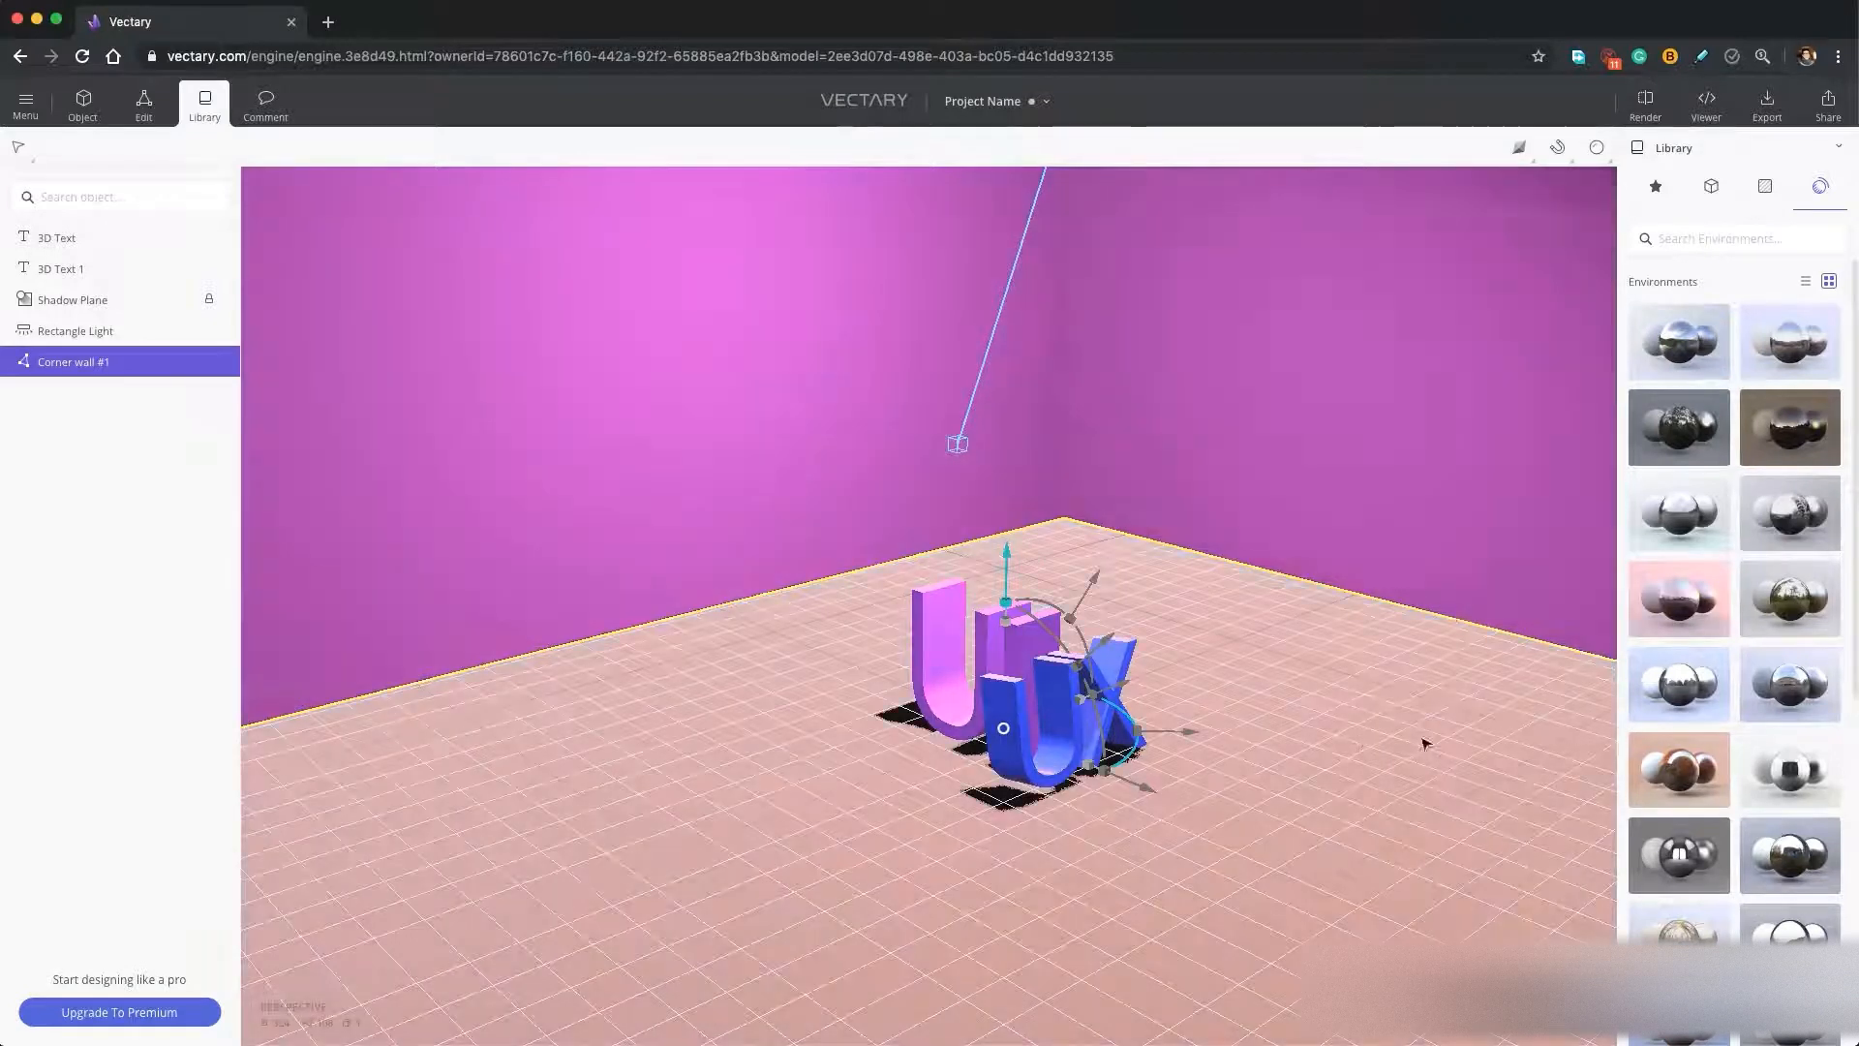
# Turn on the render preview and swap the pink environment for bluish ones from the library, ending with the more muted one.
pyautogui.click(1597, 152)
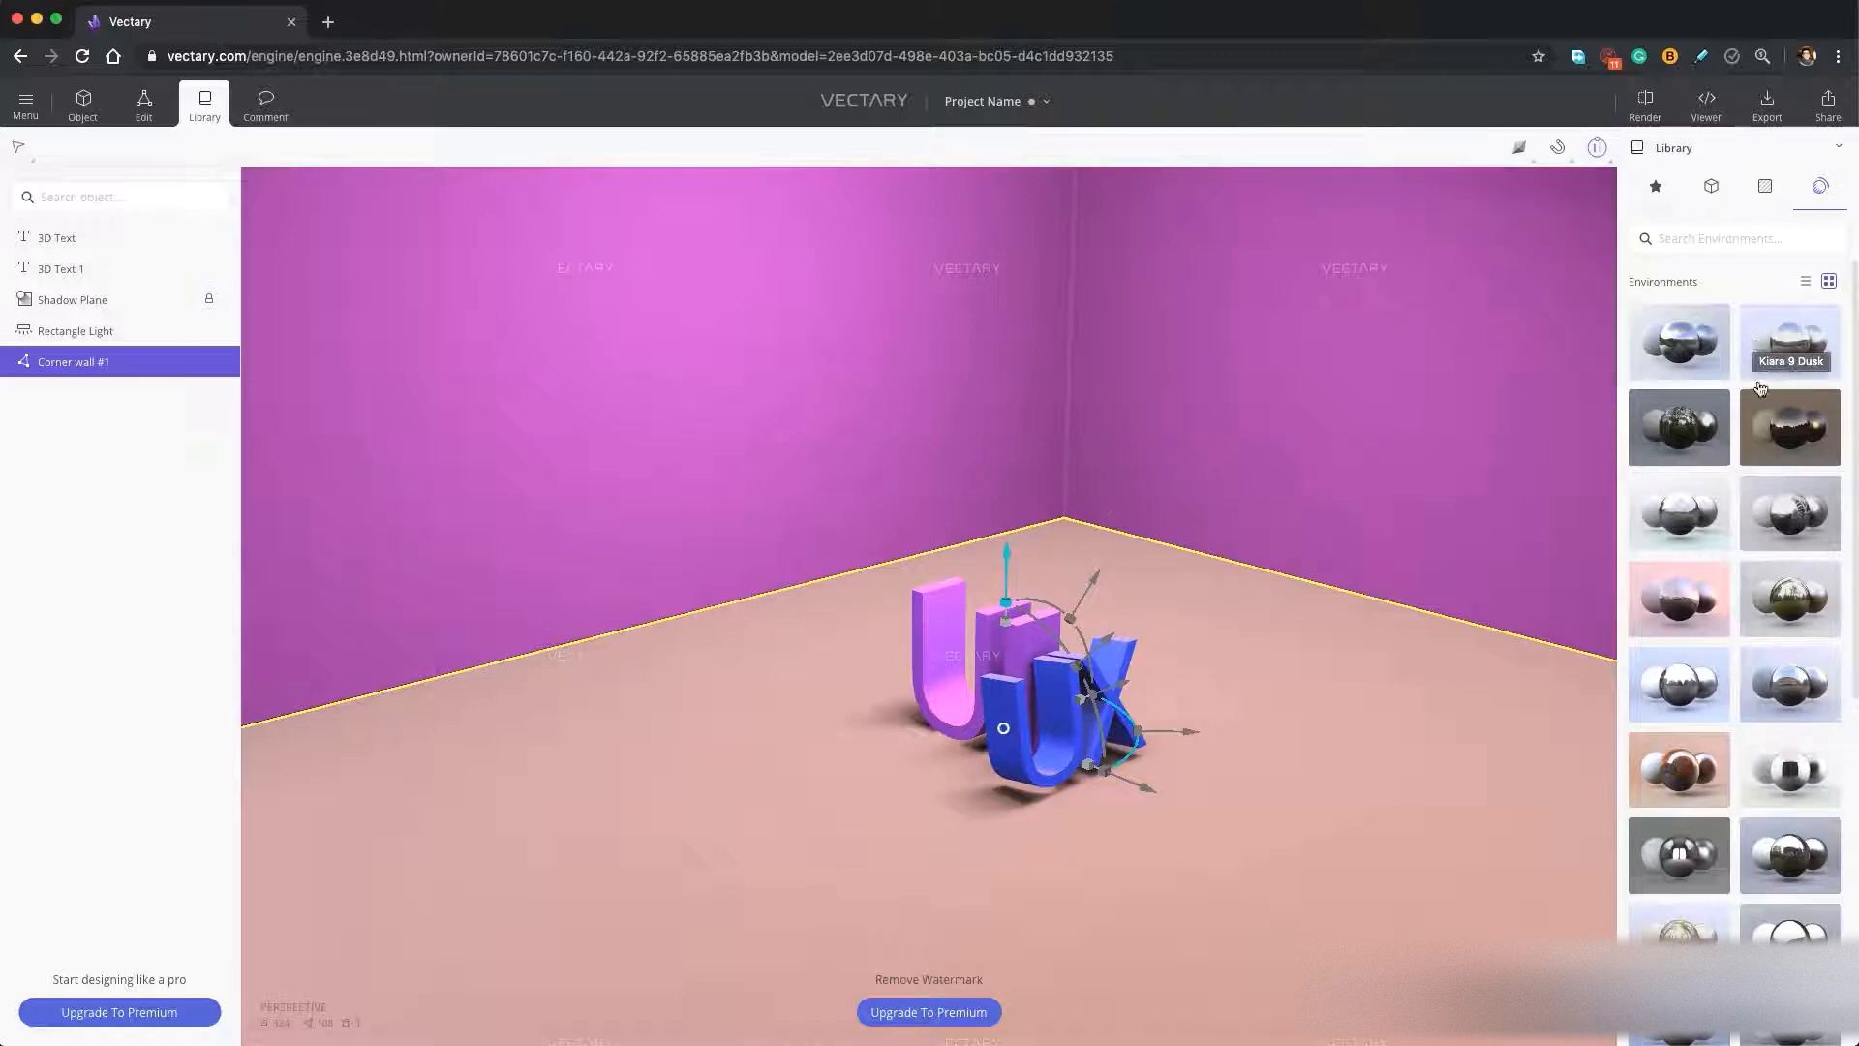
pyautogui.click(1719, 685)
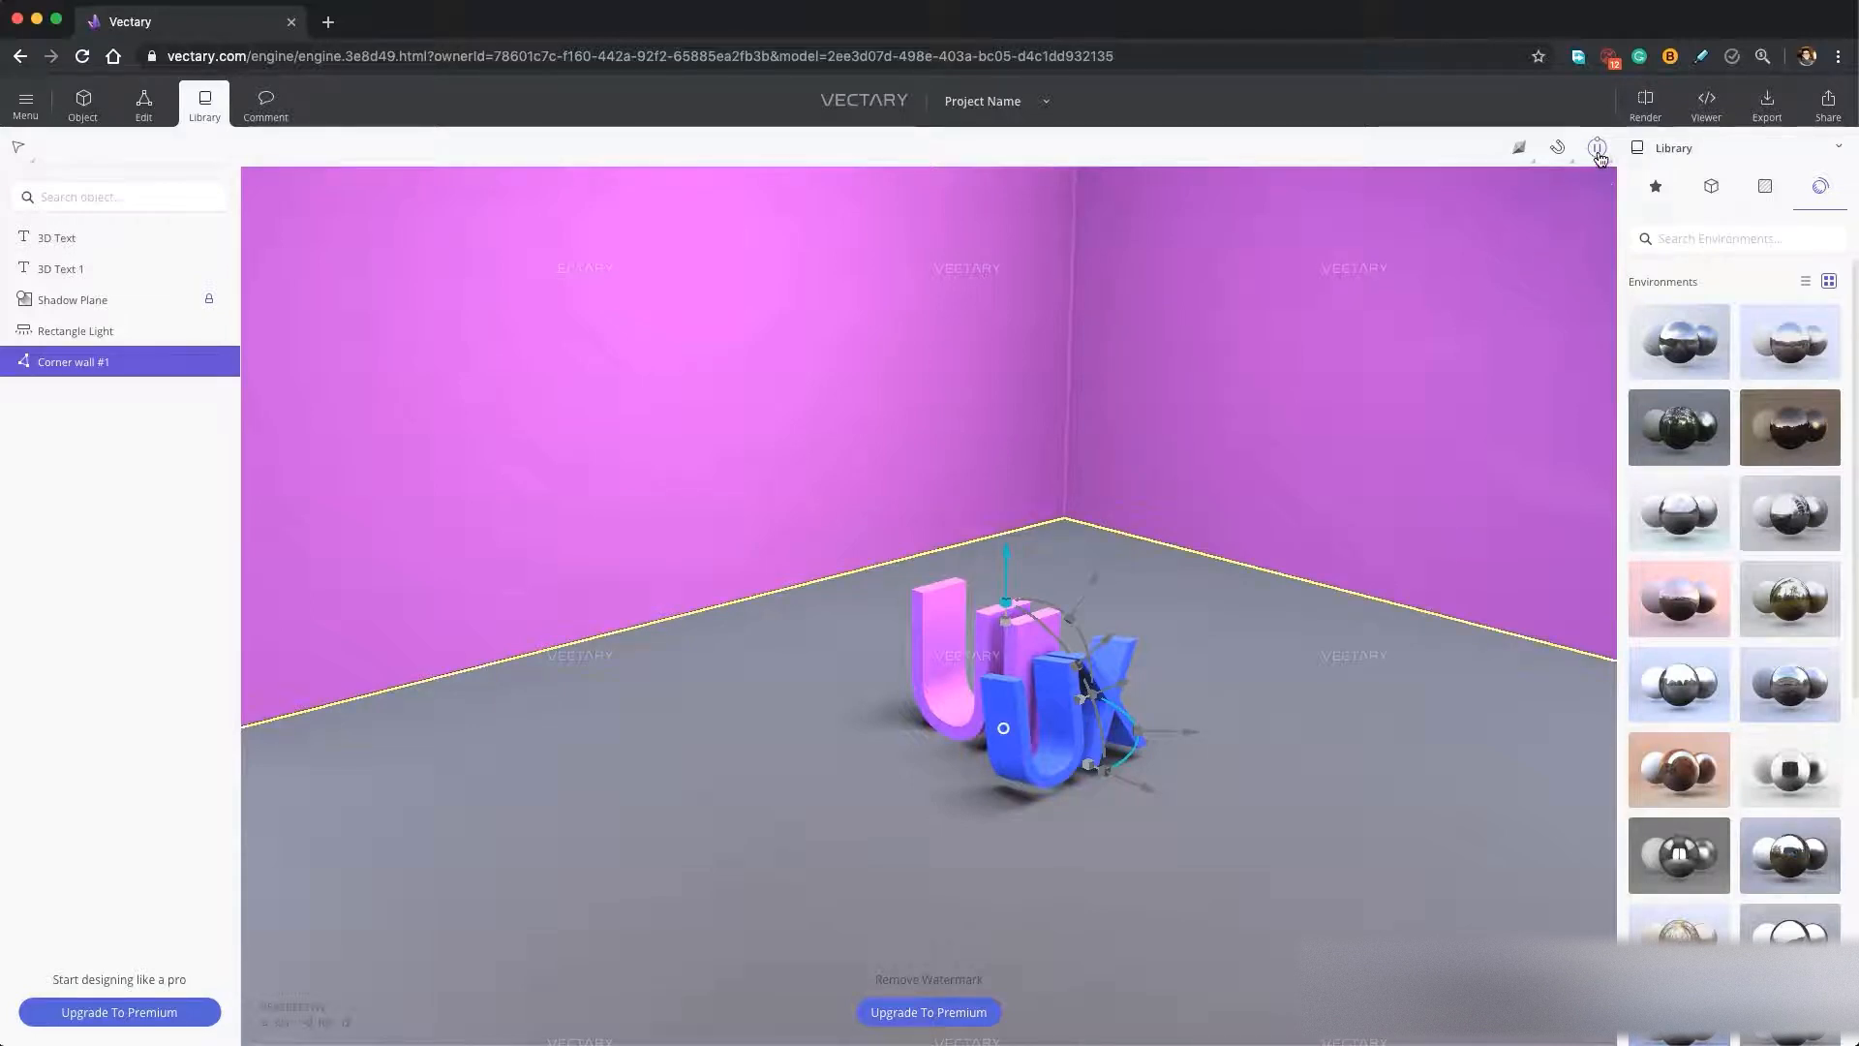
pyautogui.moveTo(1599, 155)
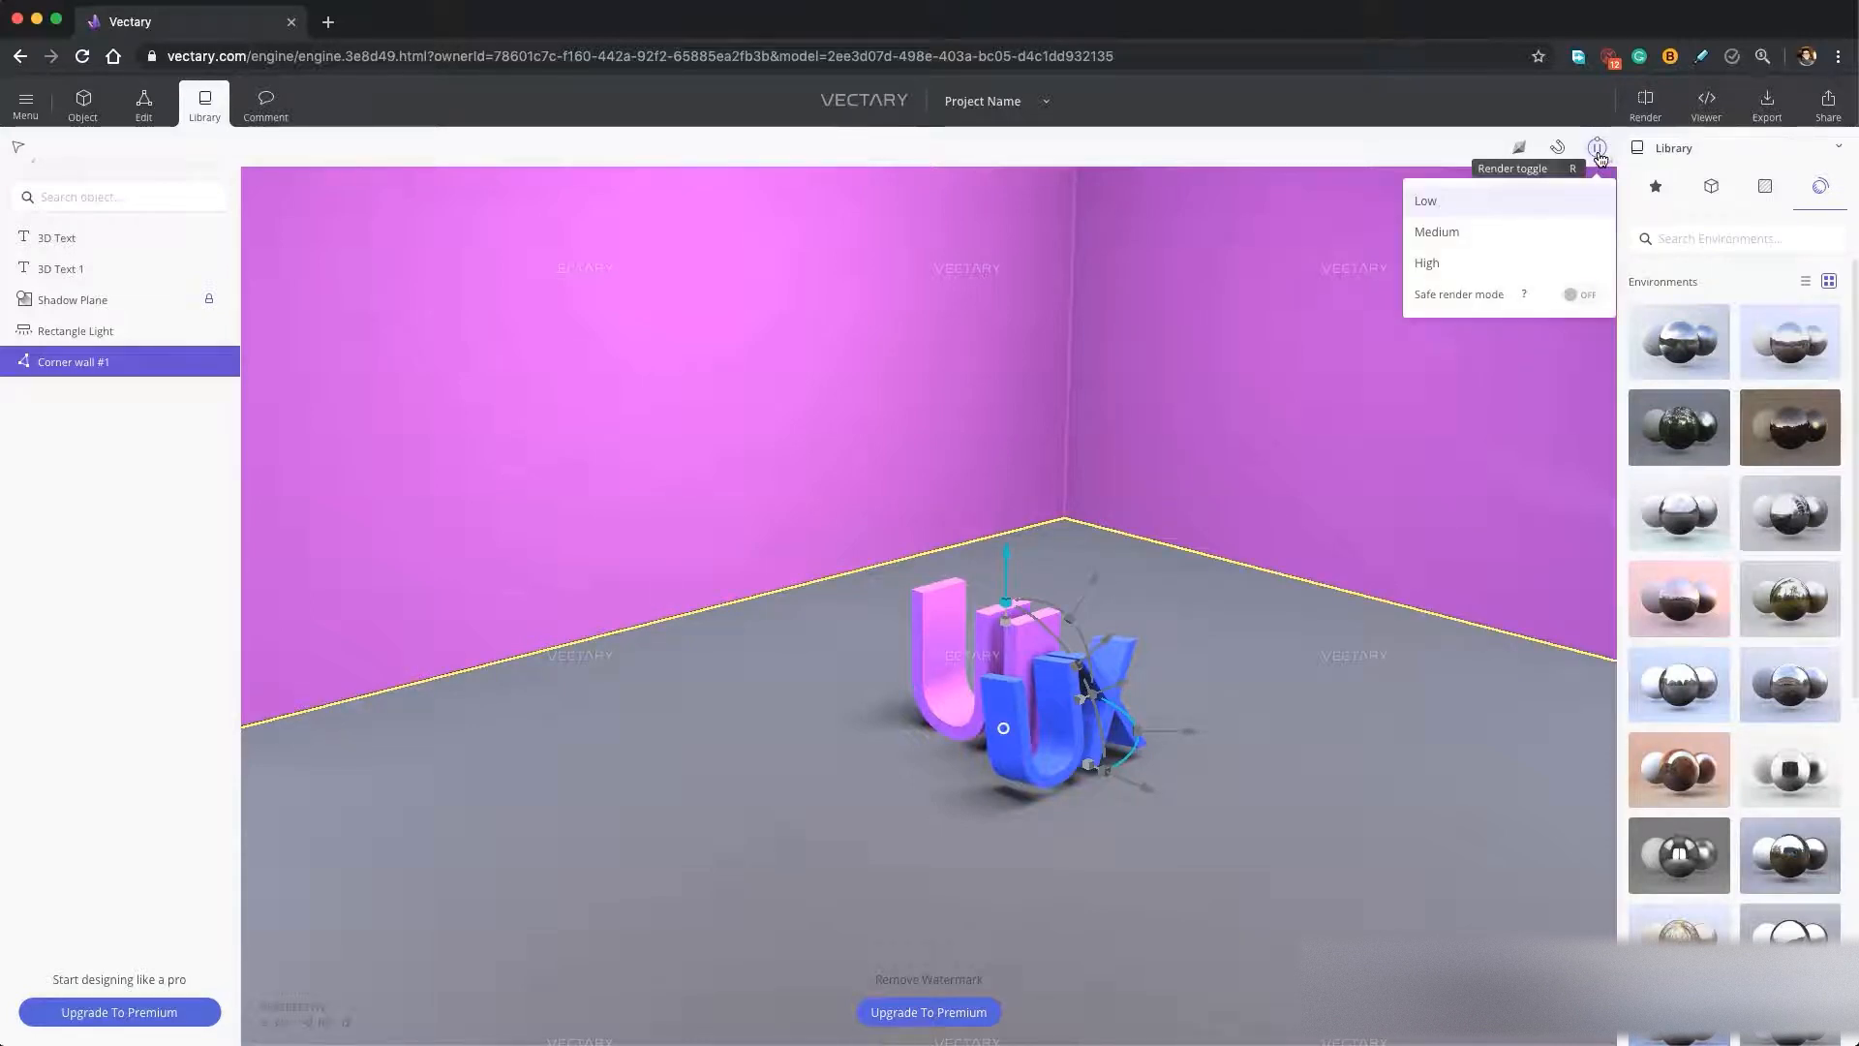
pyautogui.moveTo(1791, 685); pyautogui.dragTo(1385, 778)
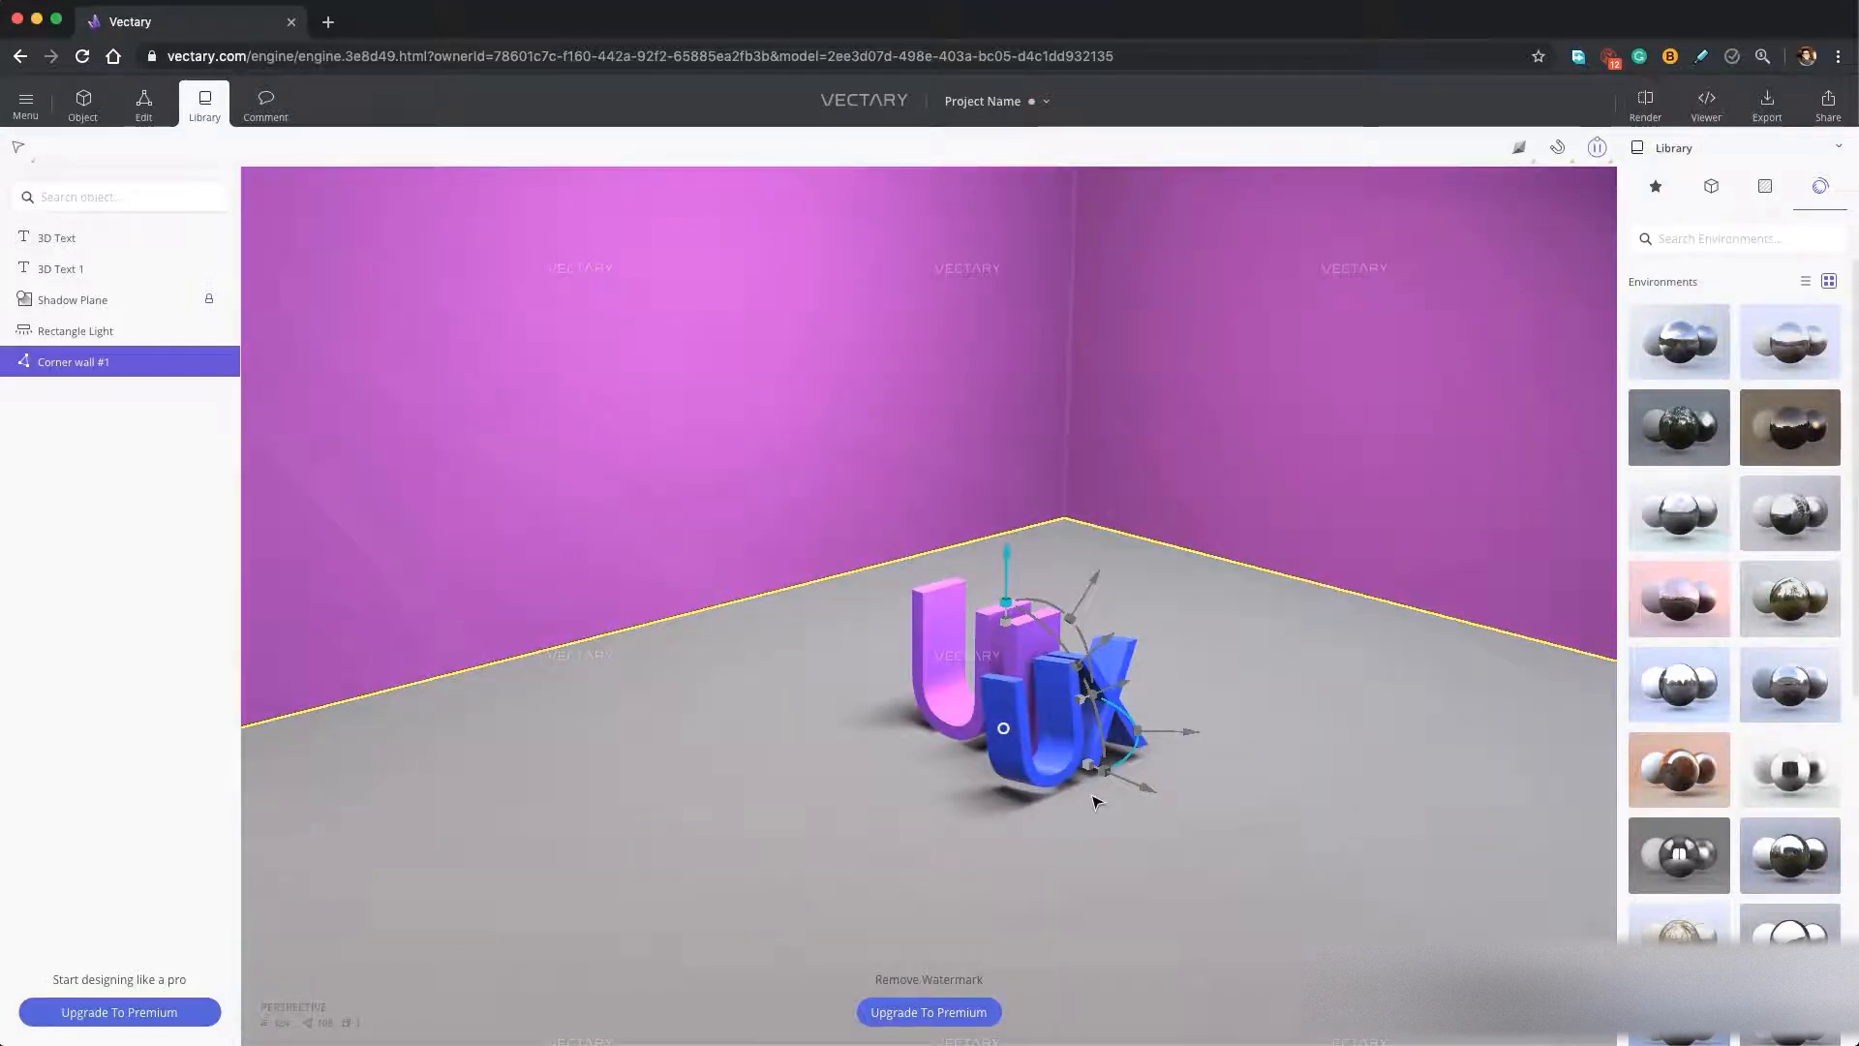
# Search the 3D assets for "book", insert the stack of colourful books, enlarge it and place it beside the purple U.
pyautogui.click(1709, 191)
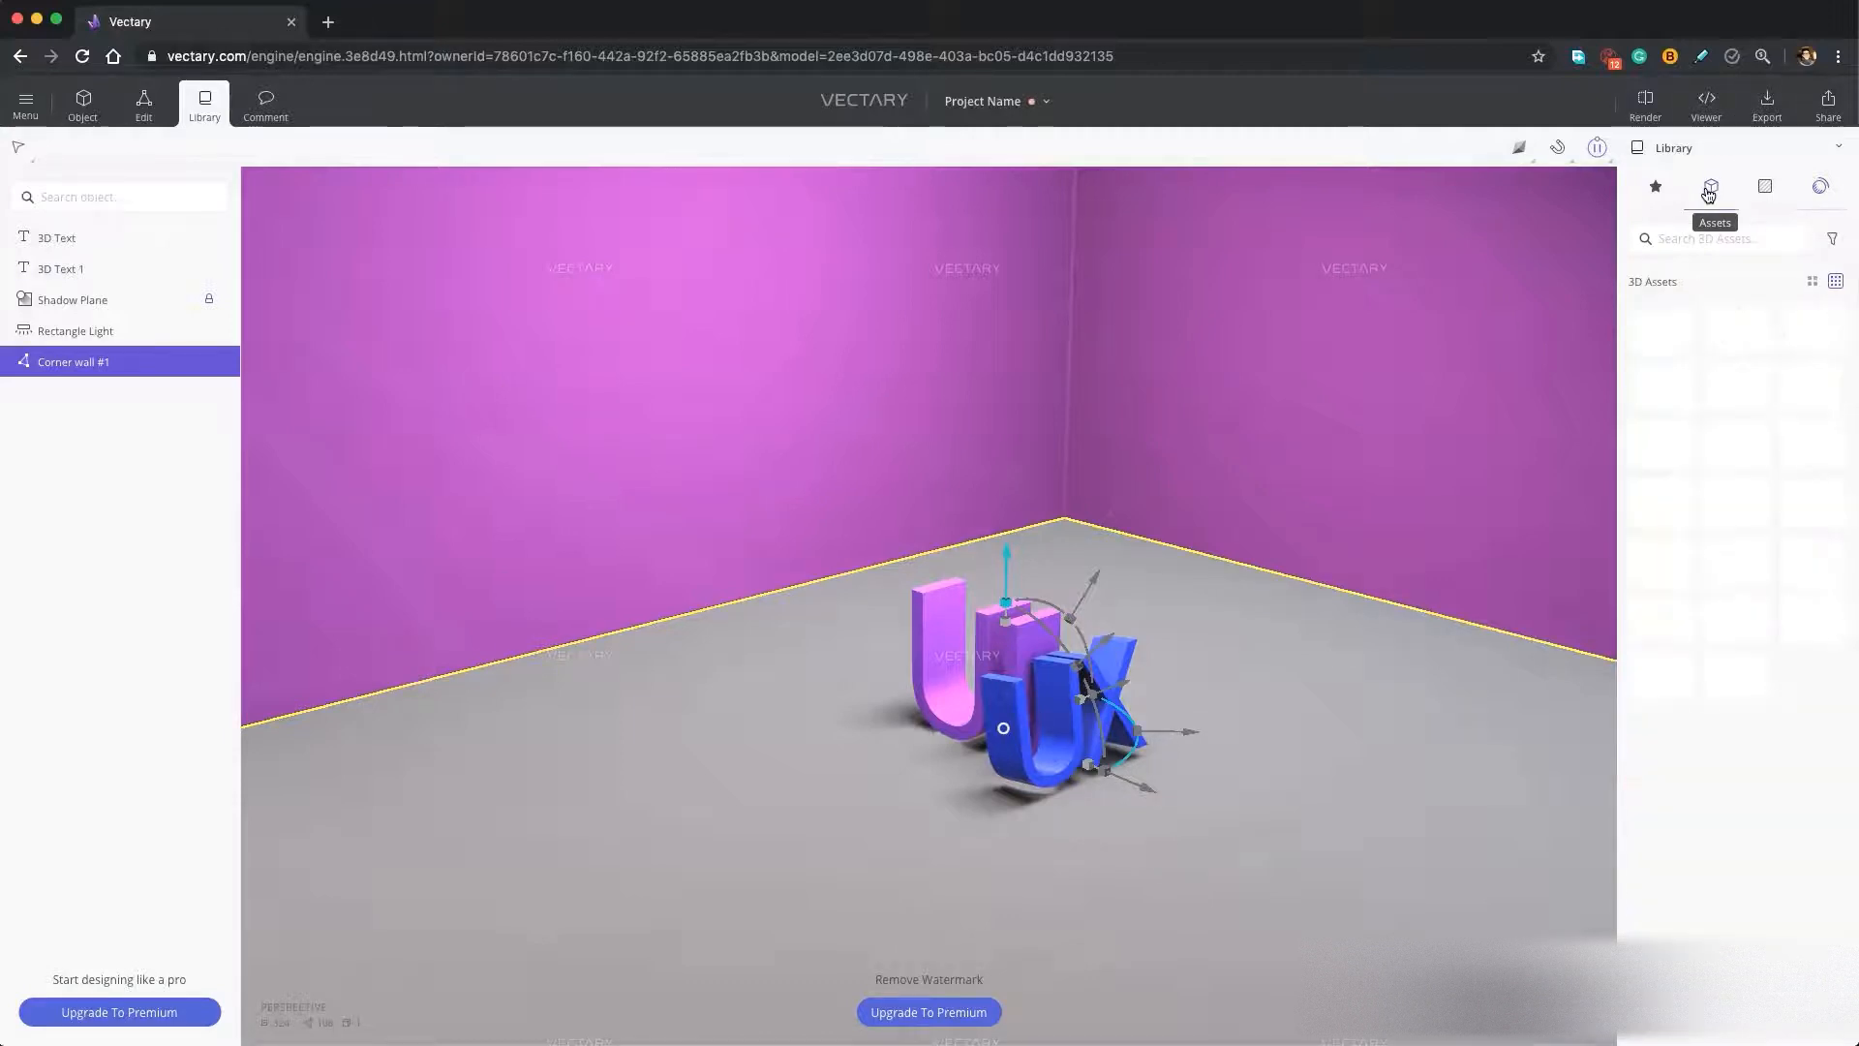
pyautogui.click(1692, 237)
pyautogui.write('book')
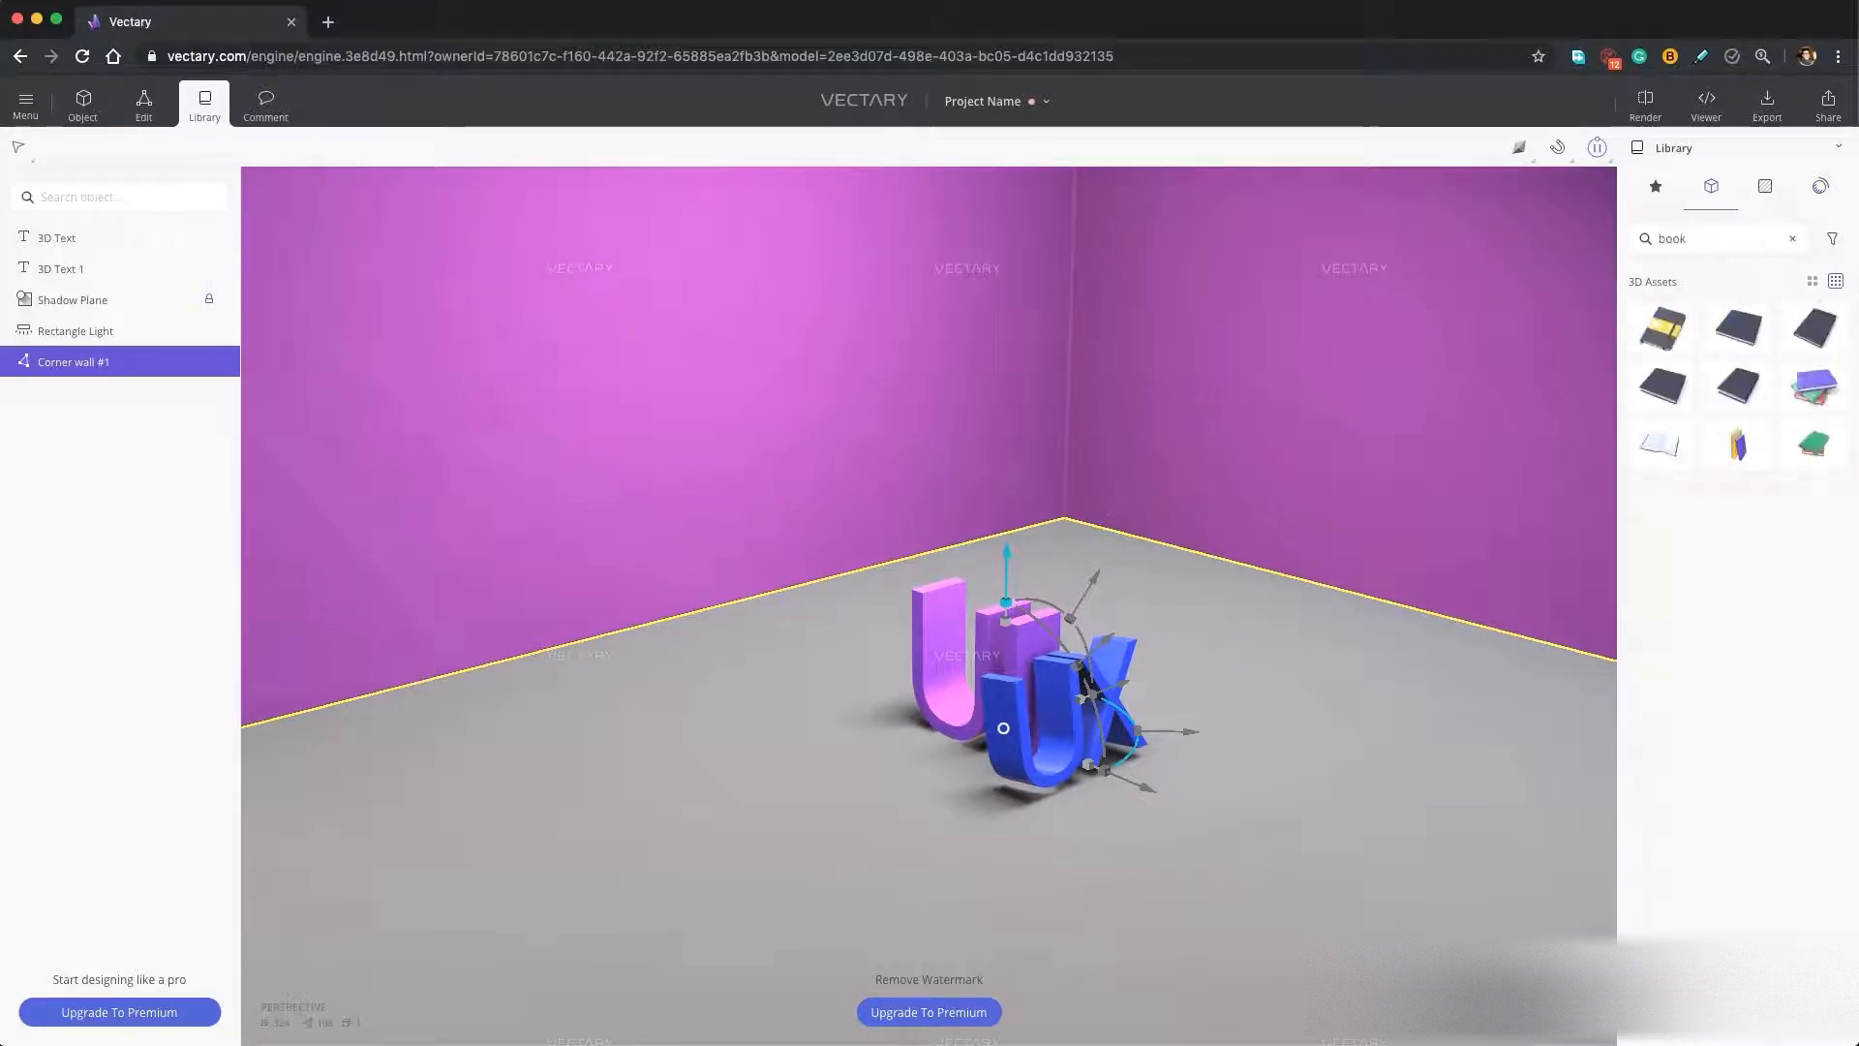
pyautogui.click(1814, 391)
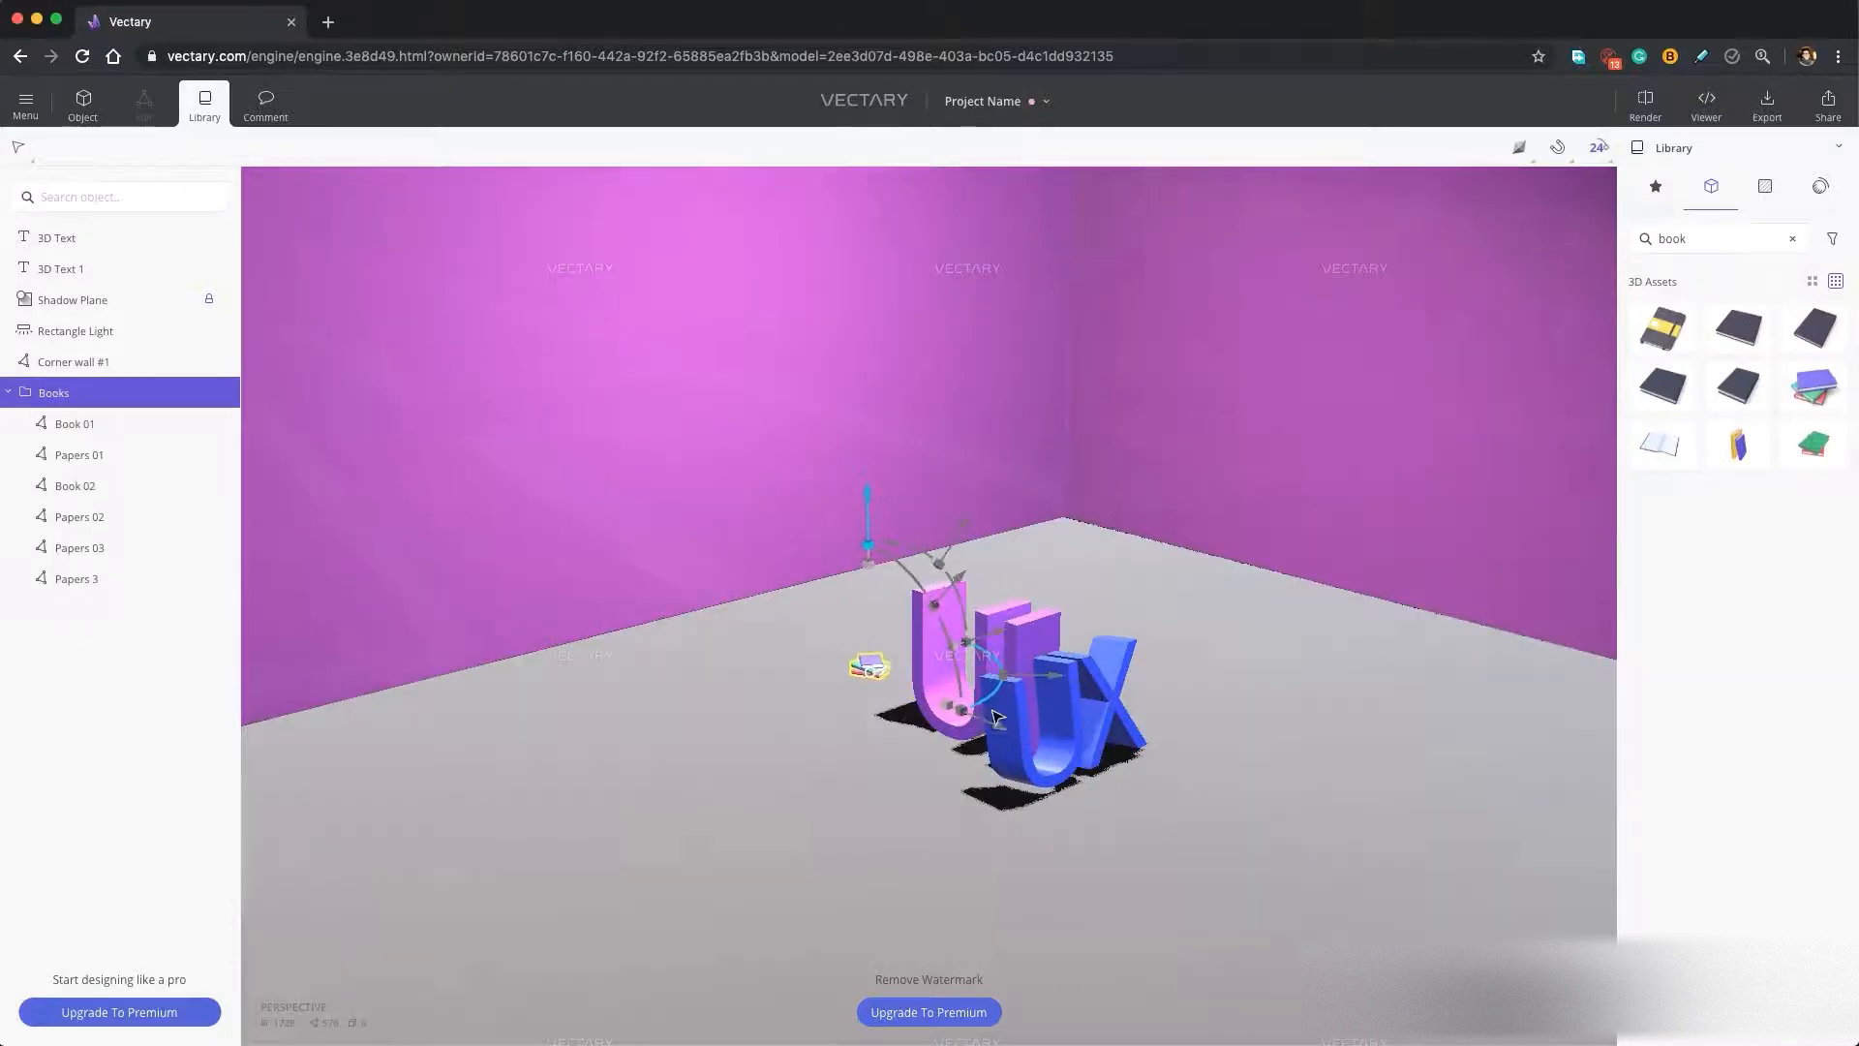
pyautogui.moveTo(867, 571); pyautogui.dragTo(1004, 411)
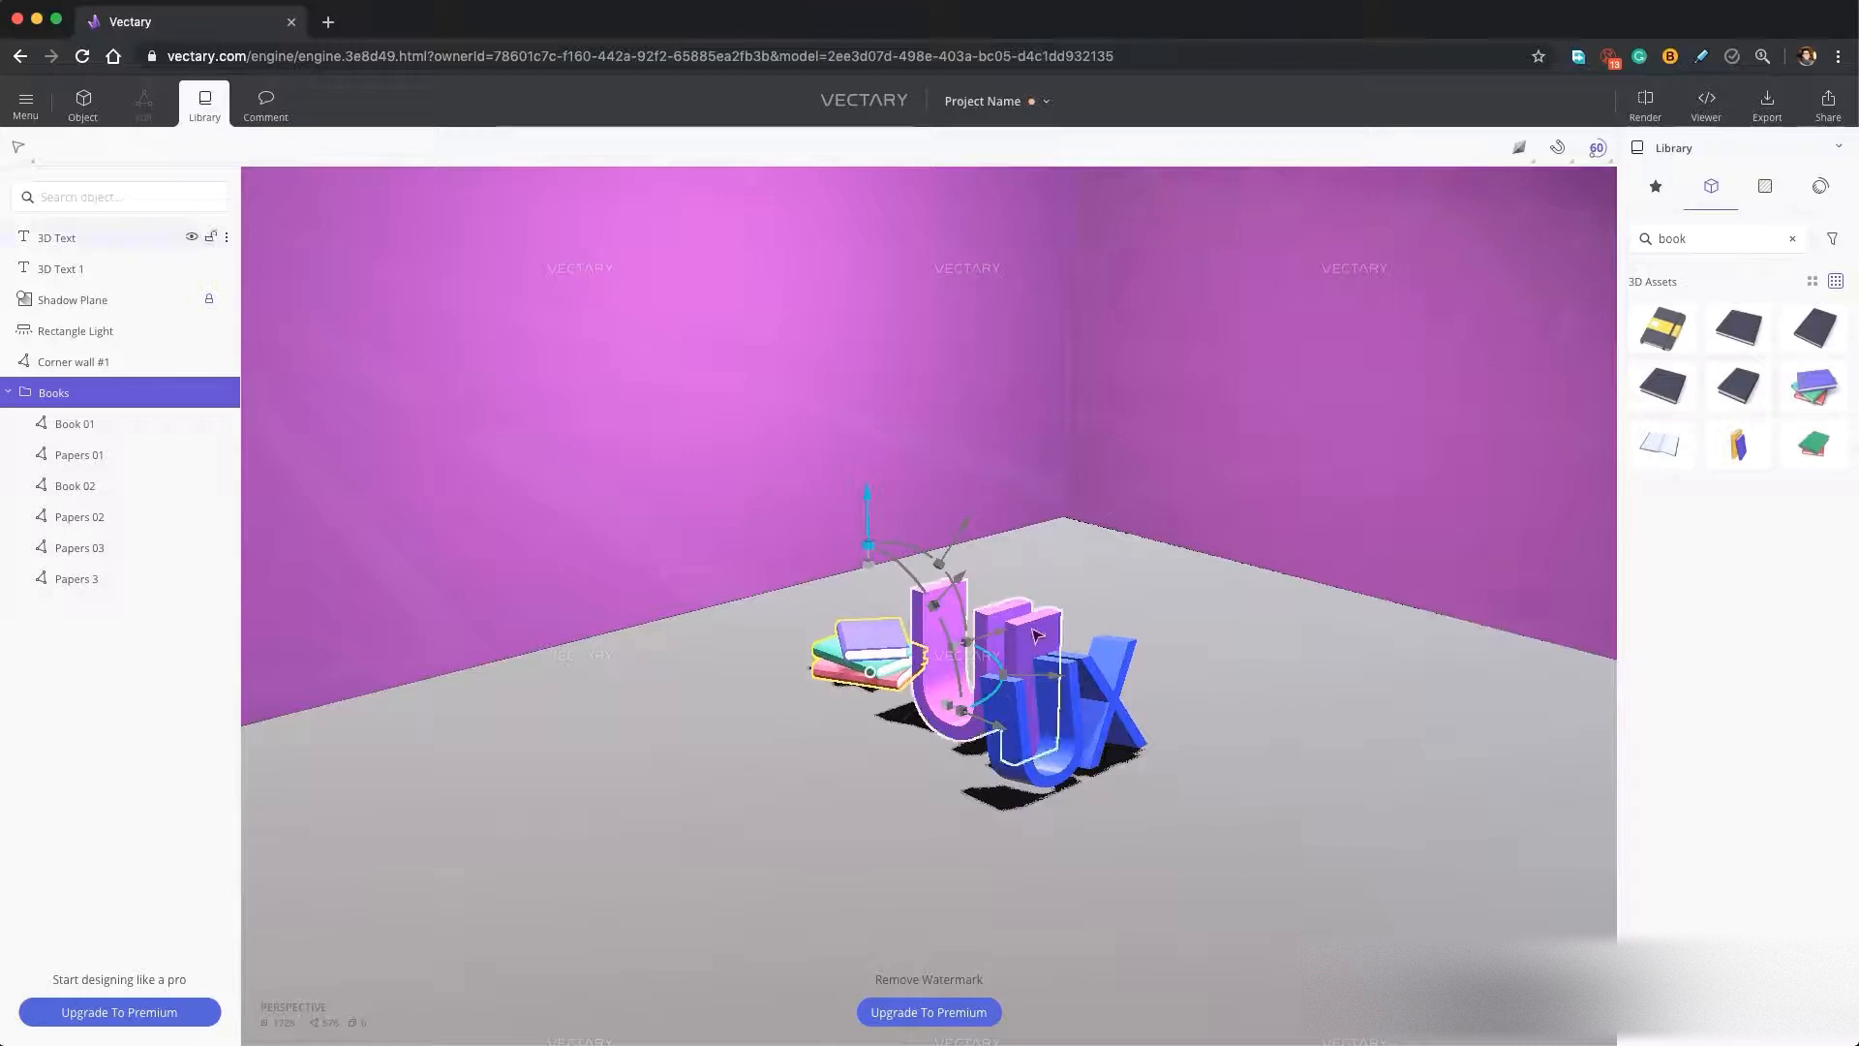
pyautogui.moveTo(1001, 726); pyautogui.dragTo(966, 716)
# Search the 3D assets for "cup", insert the red Cup of Coke with a straw and place it beside the blue X.
pyautogui.moveTo(978, 842); pyautogui.dragTo(1092, 832, button='right')
pyautogui.doubleClick(1681, 241)
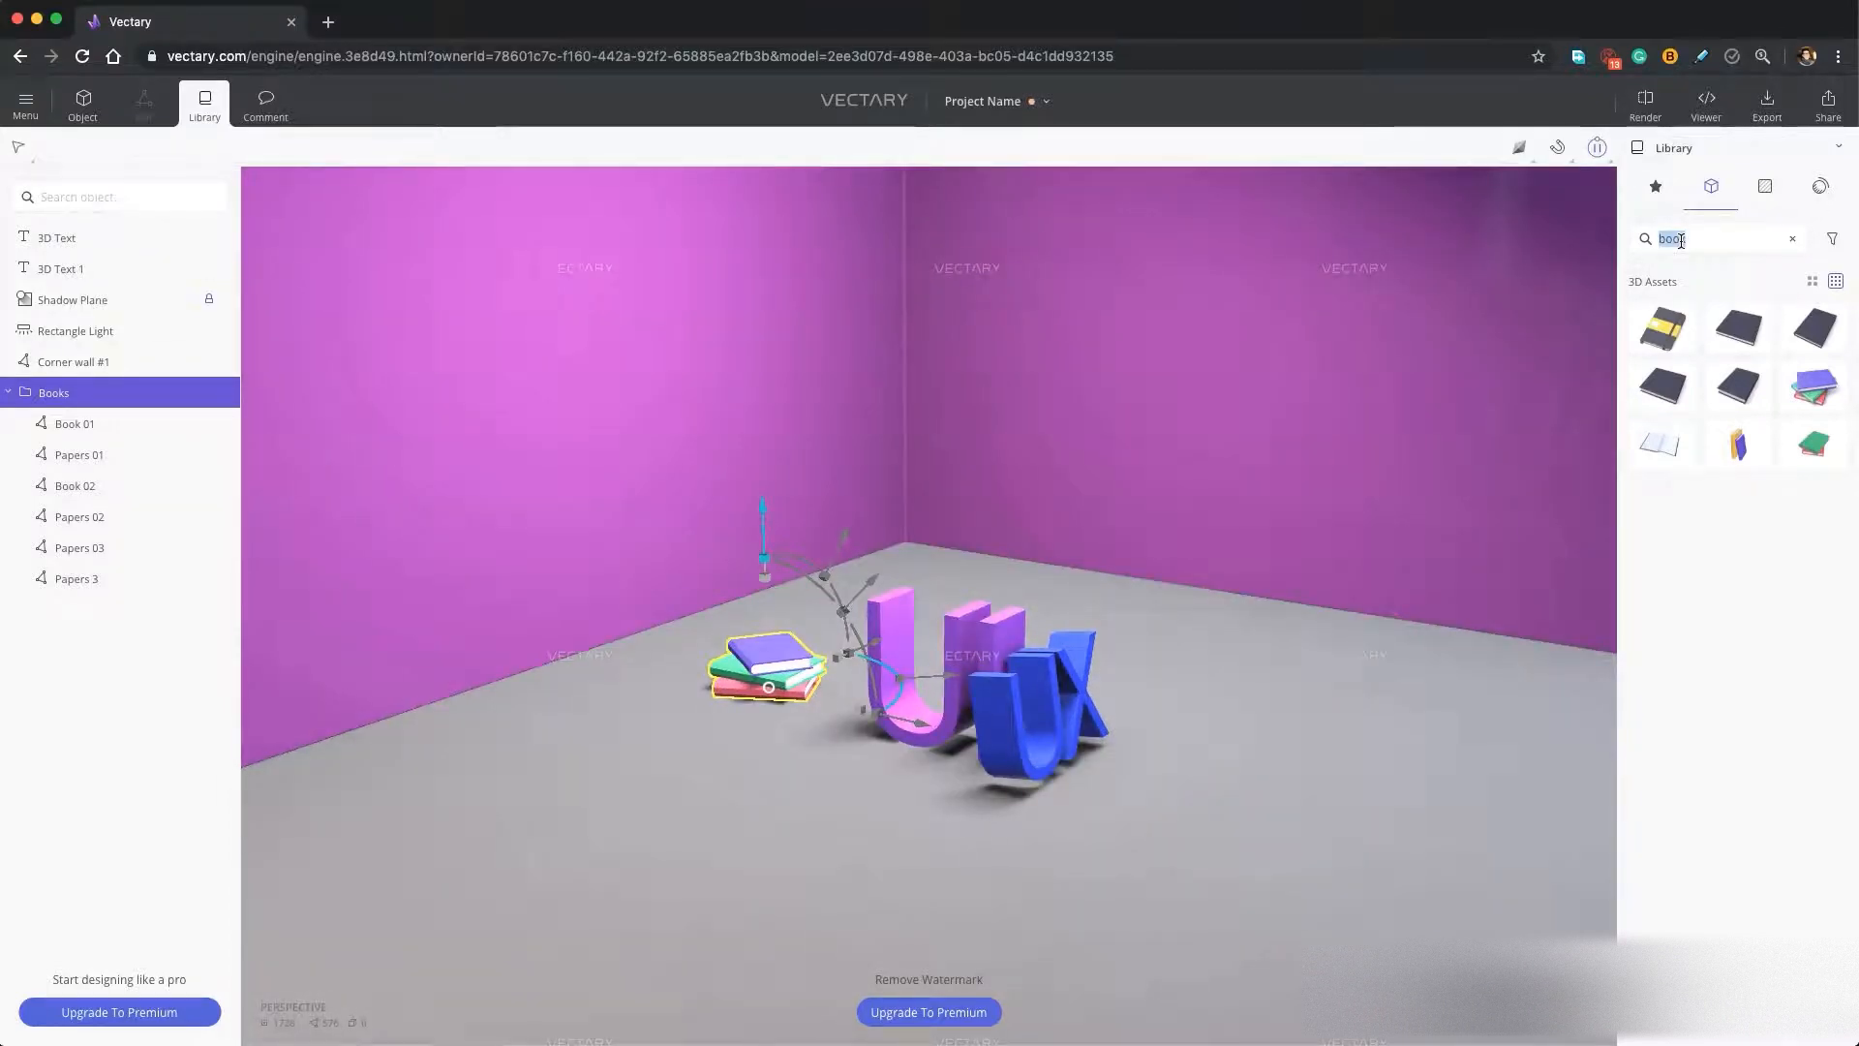
pyautogui.write('cup')
pyautogui.moveTo(1739, 330); pyautogui.dragTo(957, 718)
pyautogui.moveTo(1120, 762); pyautogui.dragTo(1349, 810)
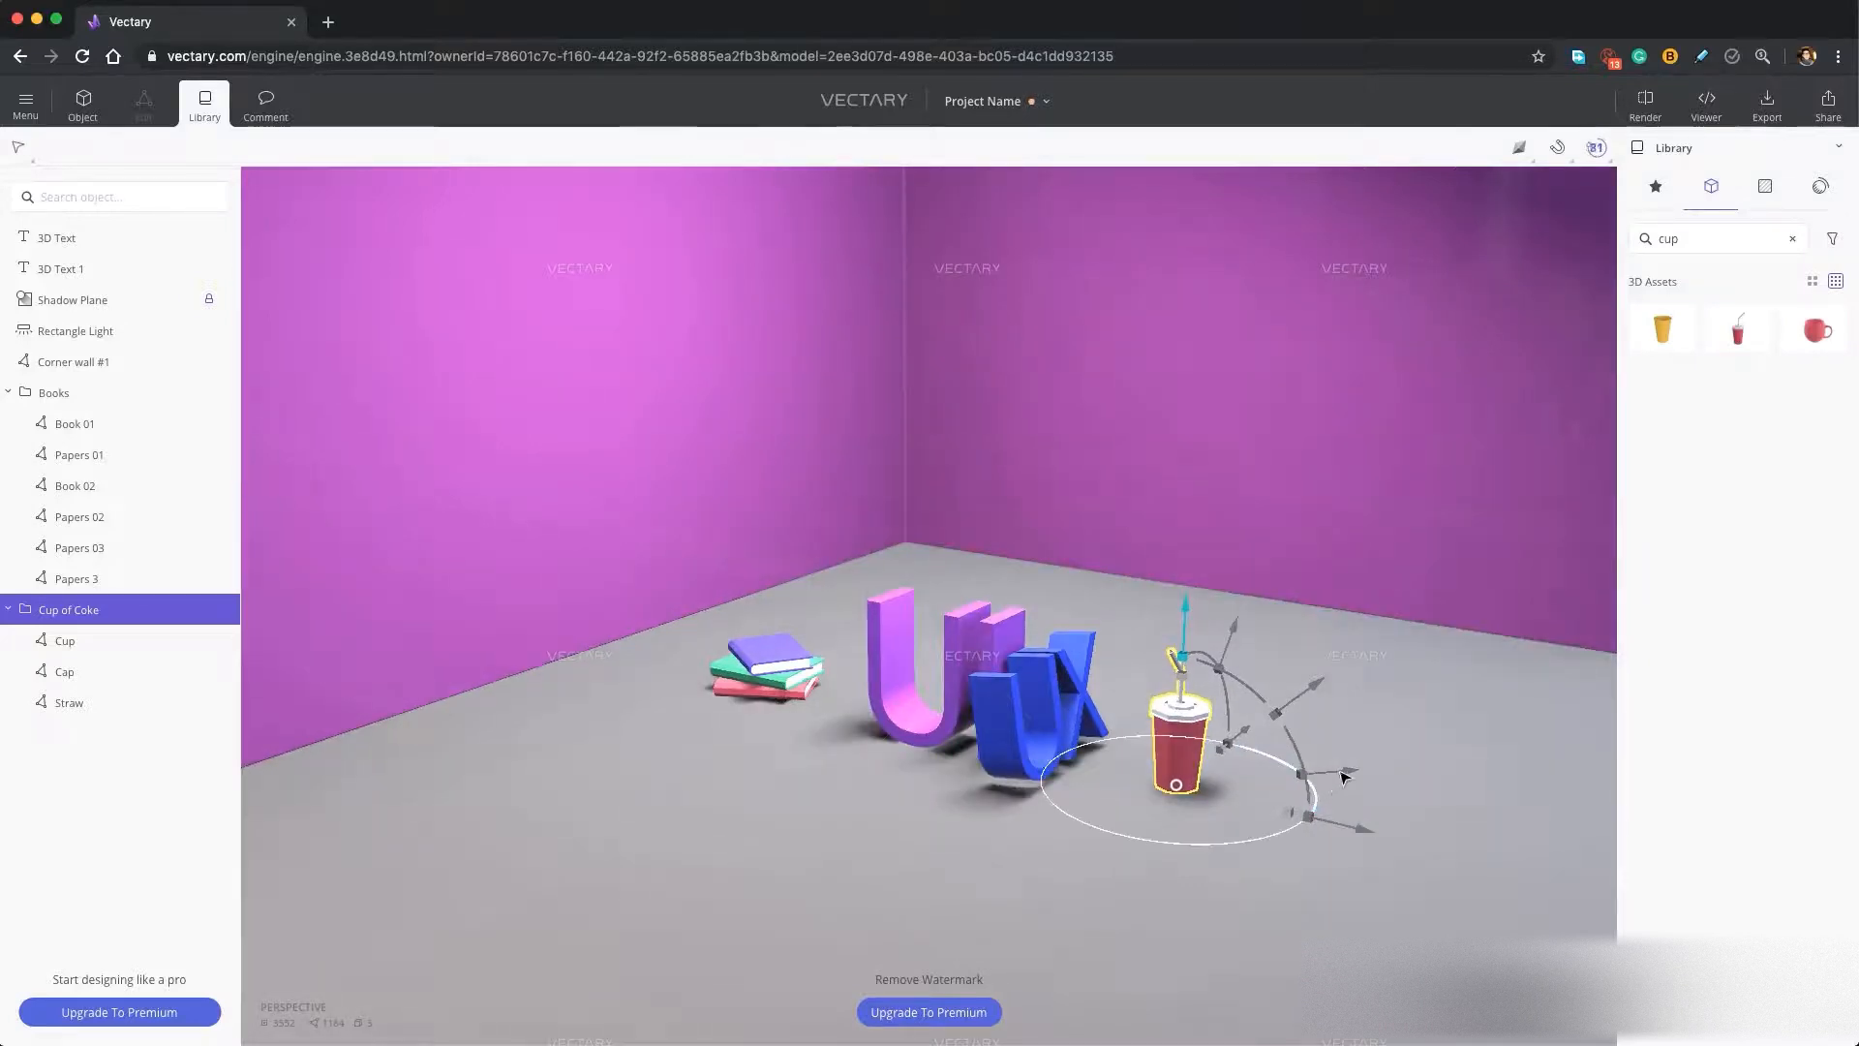
# Search the 3D assets for "donut" and insert the pink Lowpoly donut with white candy pieces into the scene.
pyautogui.scroll(5, 1340, 761)
pyautogui.scroll(-4, 1341, 761)
pyautogui.doubleClick(1735, 239)
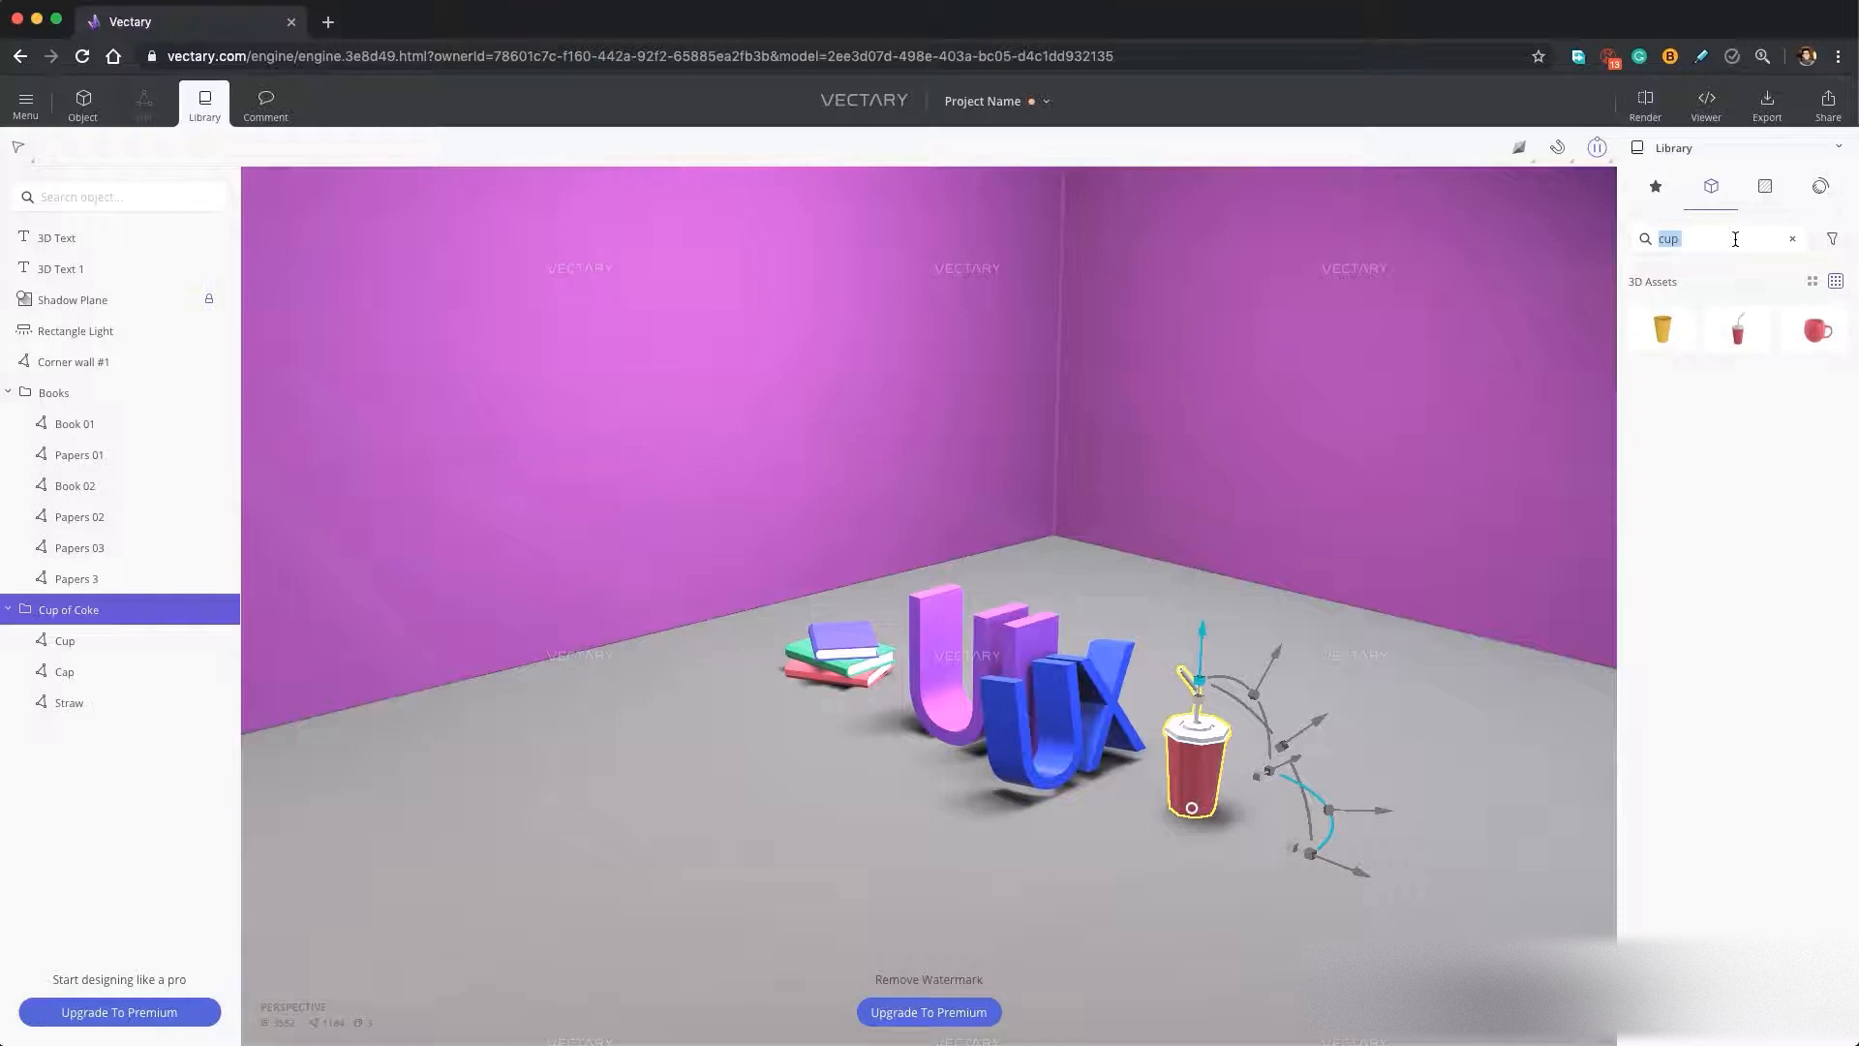
pyautogui.write('donut')
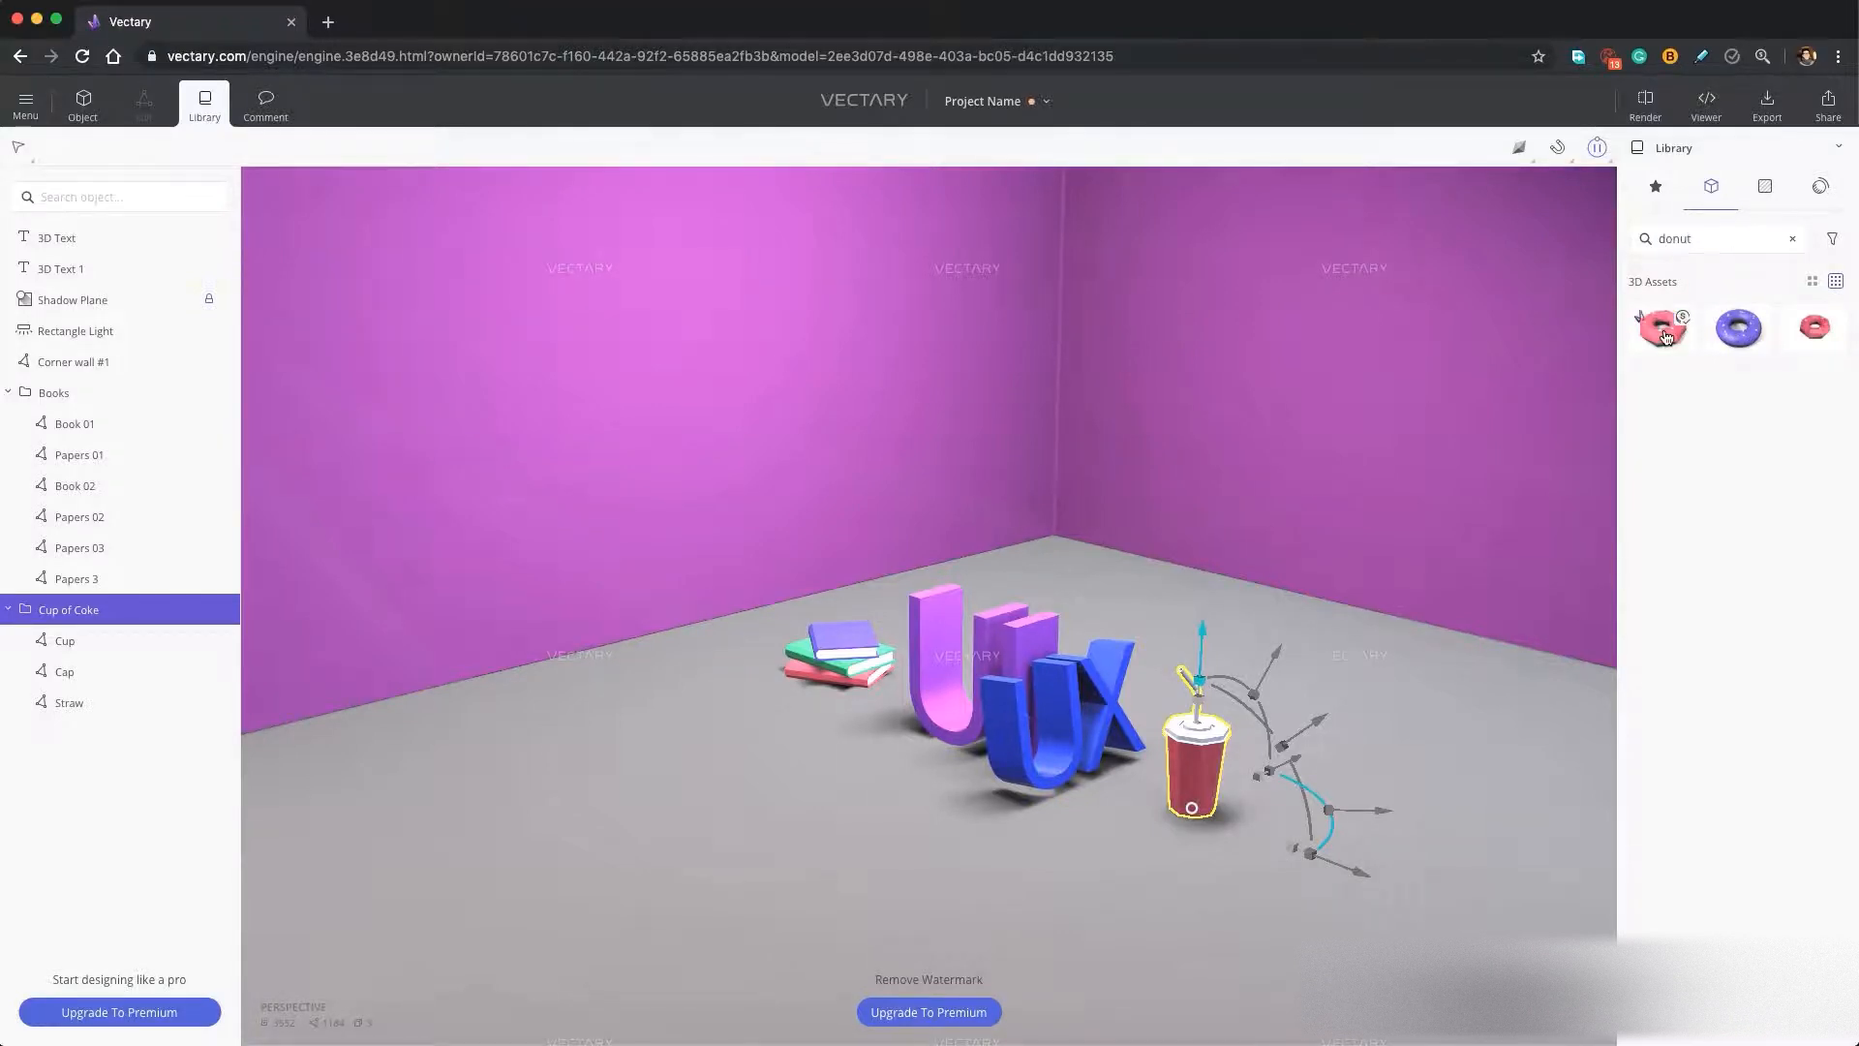
pyautogui.click(1665, 329)
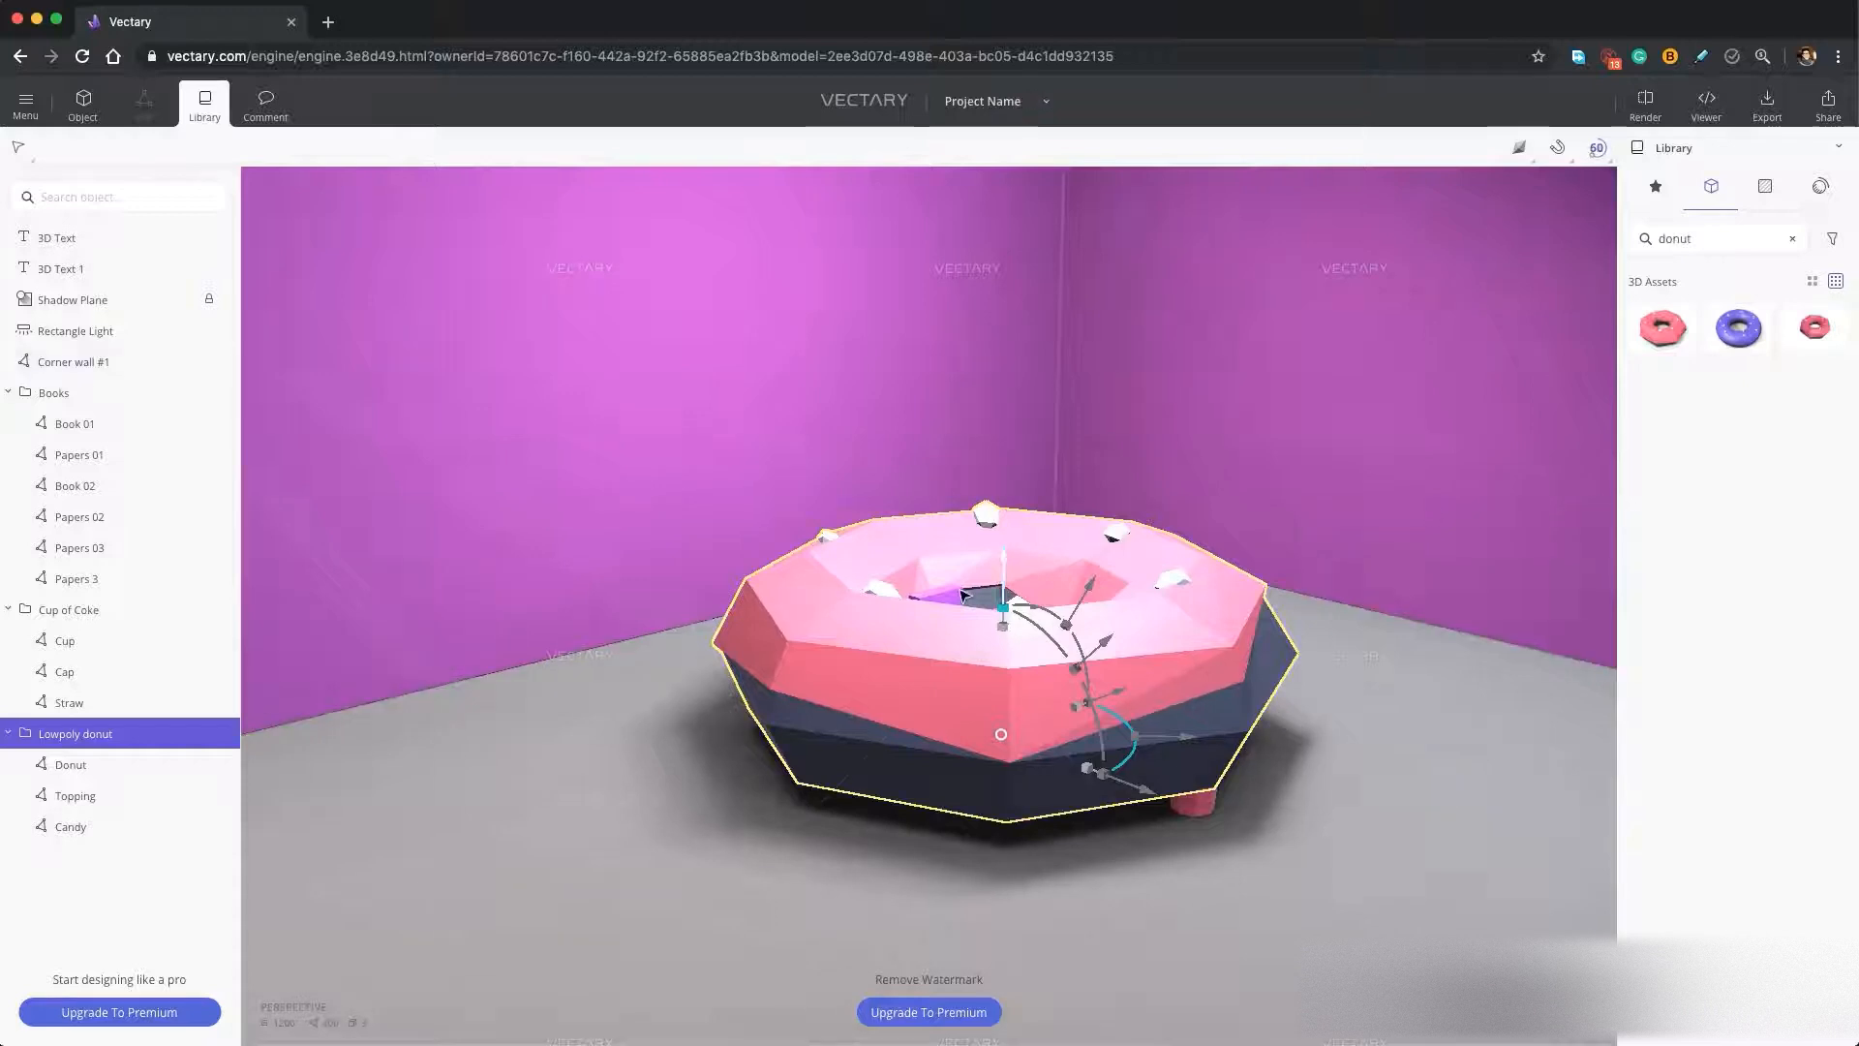
# Scale the donut down uniformly to about 20.5 × 20.5 × 7 and move it onto the floor close to the red cup.
pyautogui.keyDown('shift'); pyautogui.moveTo(1005, 684); pyautogui.dragTo(1004, 714); pyautogui.keyUp('shift')
pyautogui.moveTo(1146, 790); pyautogui.dragTo(1491, 921)
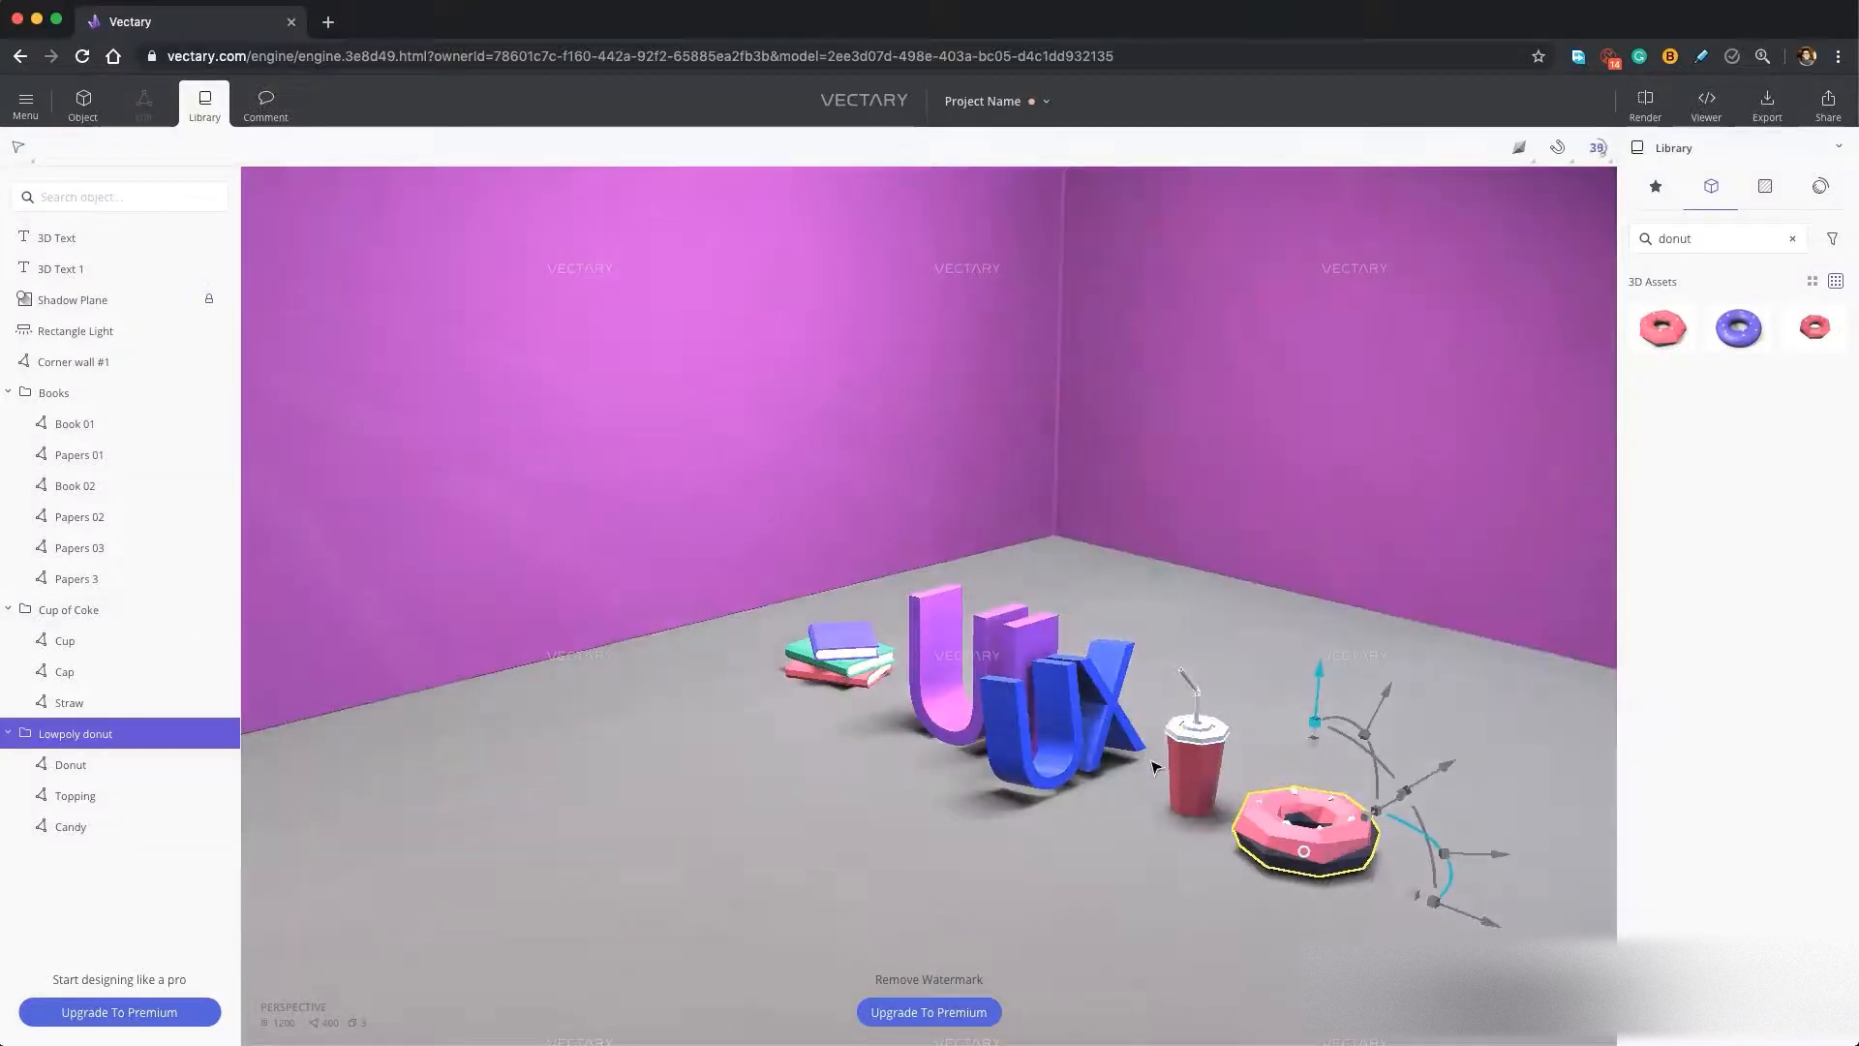
pyautogui.moveTo(1057, 806); pyautogui.dragTo(1167, 790, button='right')
pyautogui.keyDown('shift'); pyautogui.moveTo(1271, 653); pyautogui.dragTo(1270, 681); pyautogui.keyUp('shift')
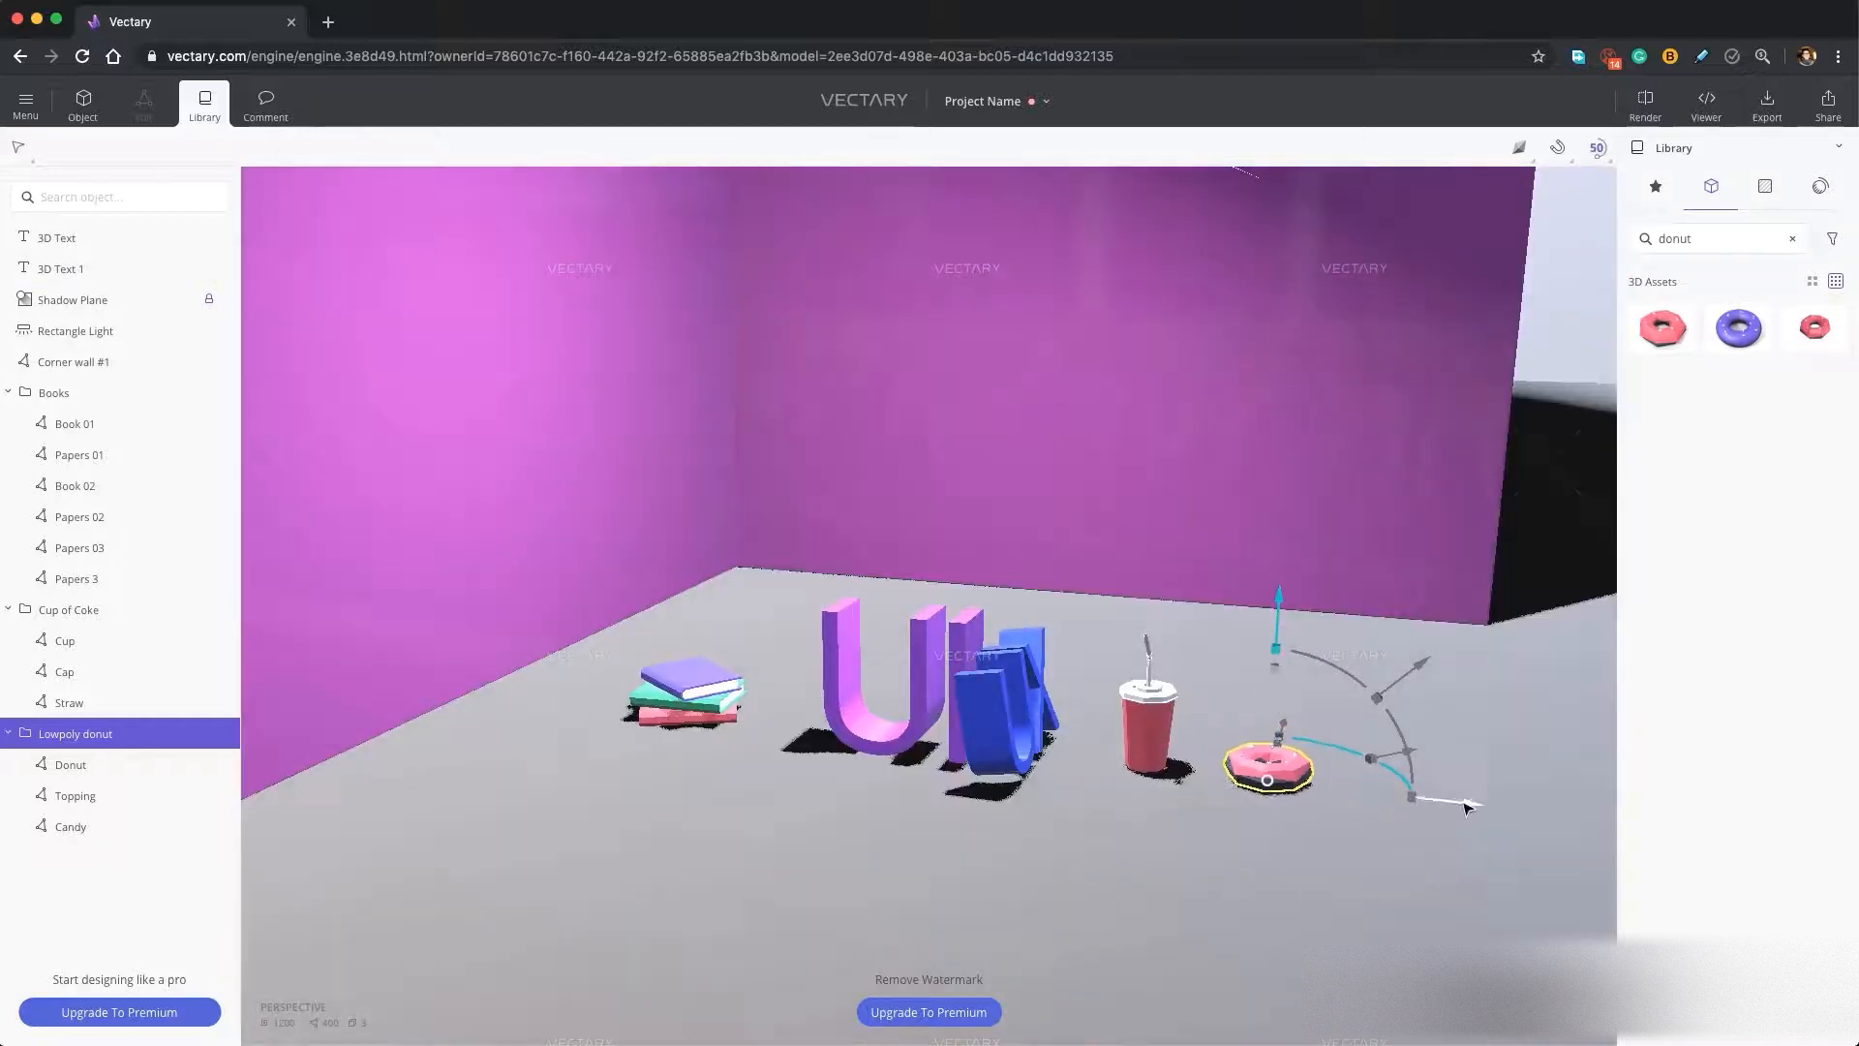
pyautogui.moveTo(1450, 806); pyautogui.dragTo(1414, 794)
# Add a Directional Light to the scene.
pyautogui.moveTo(1114, 852); pyautogui.dragTo(1017, 862, button='right')
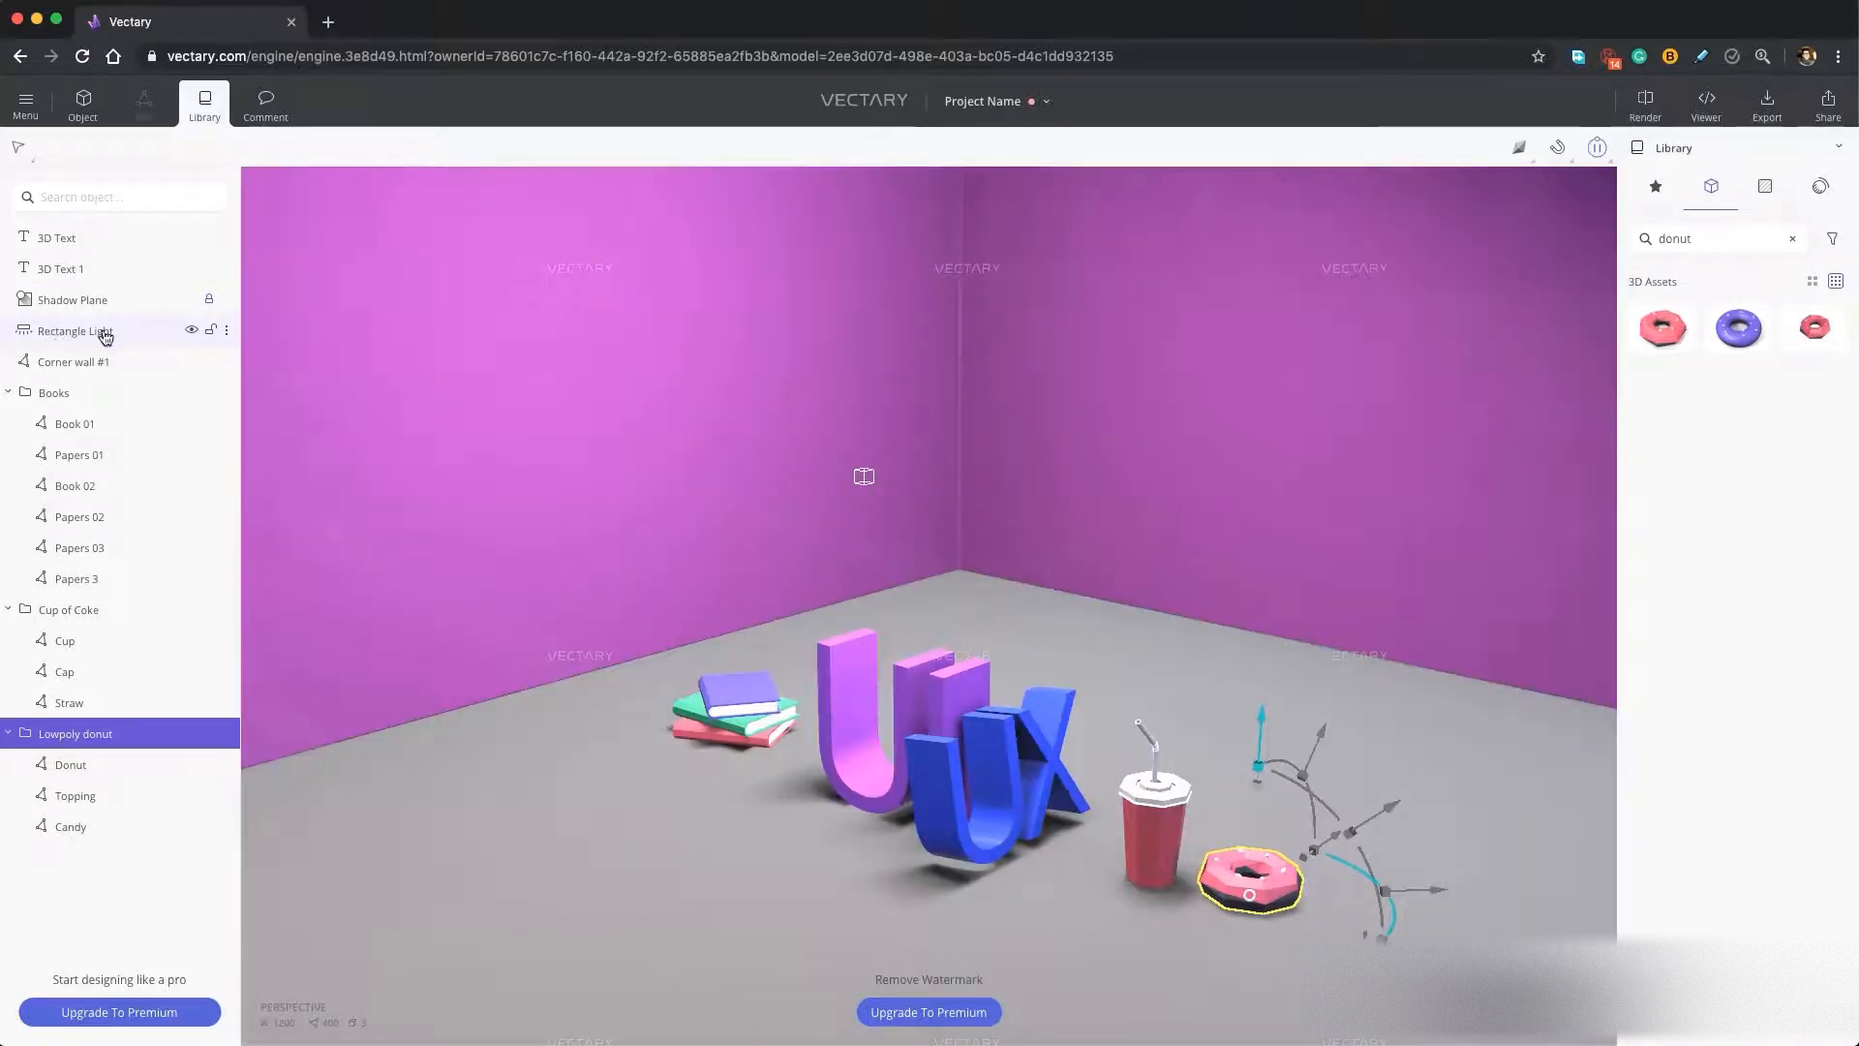
pyautogui.click(82, 106)
pyautogui.click(251, 151)
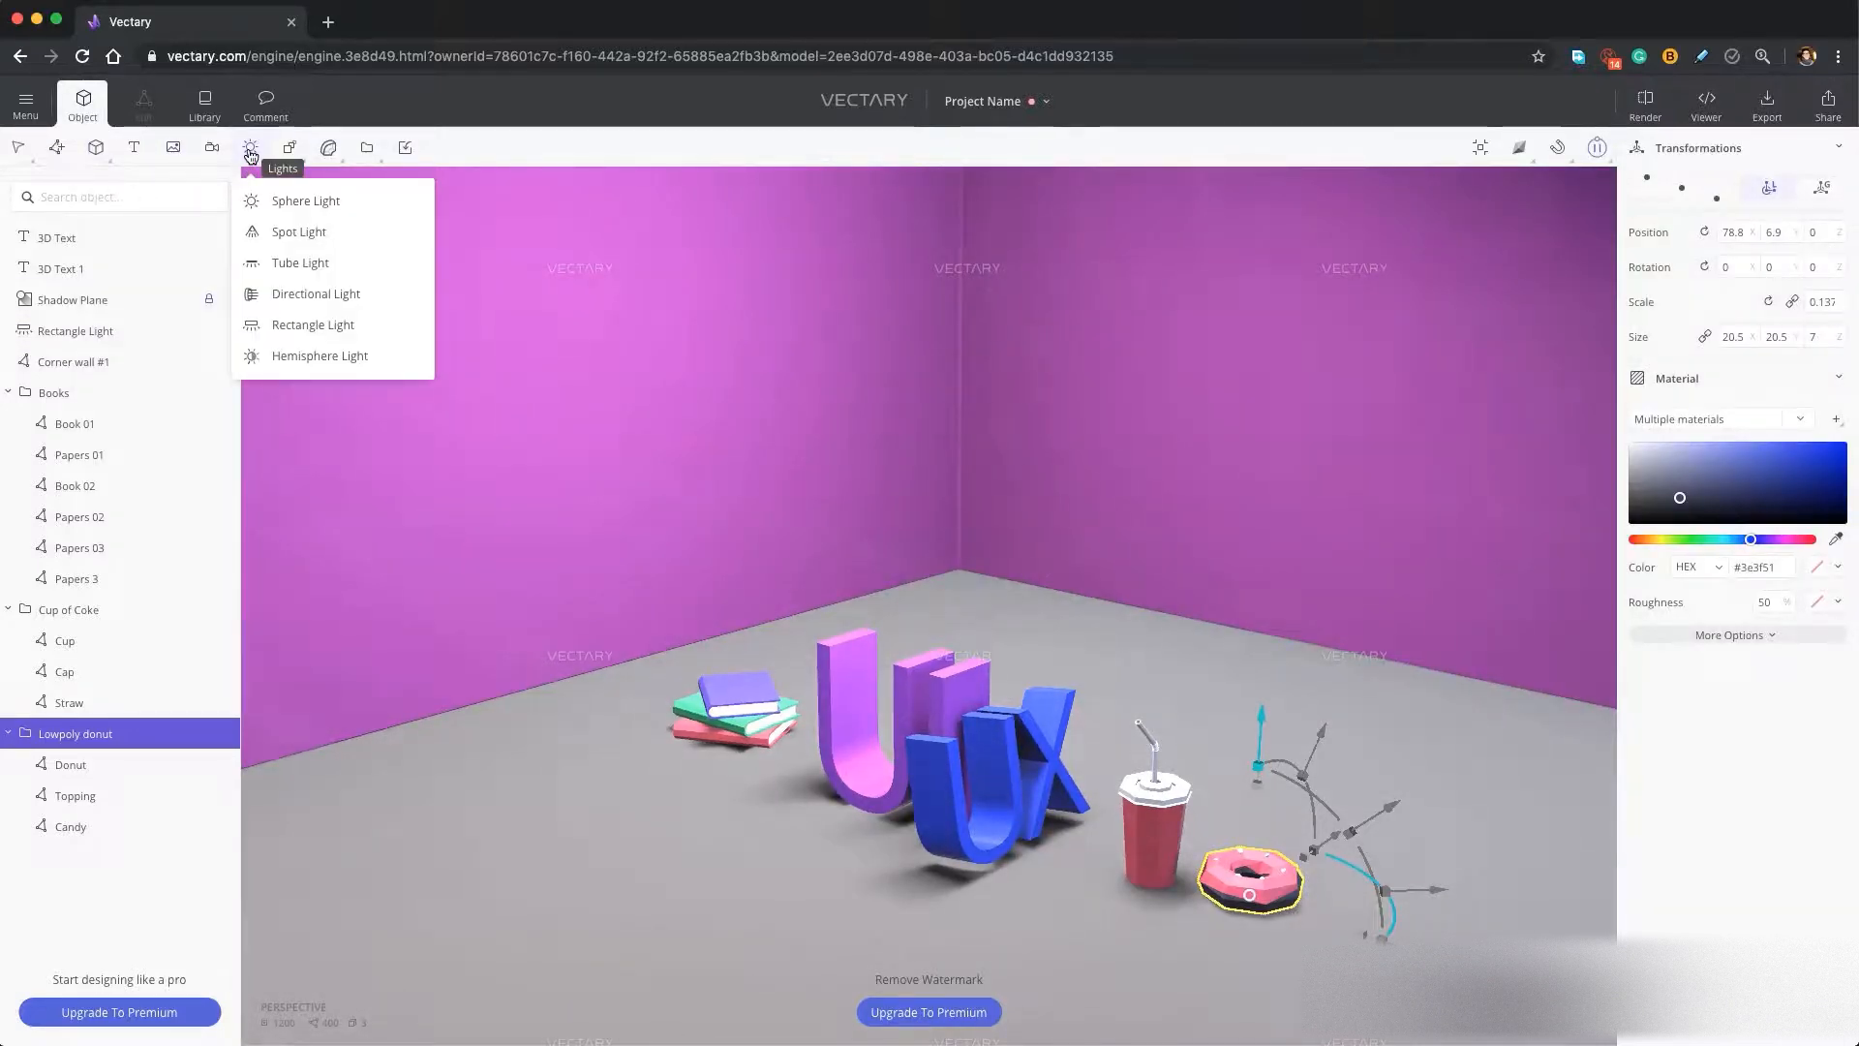
pyautogui.click(316, 293)
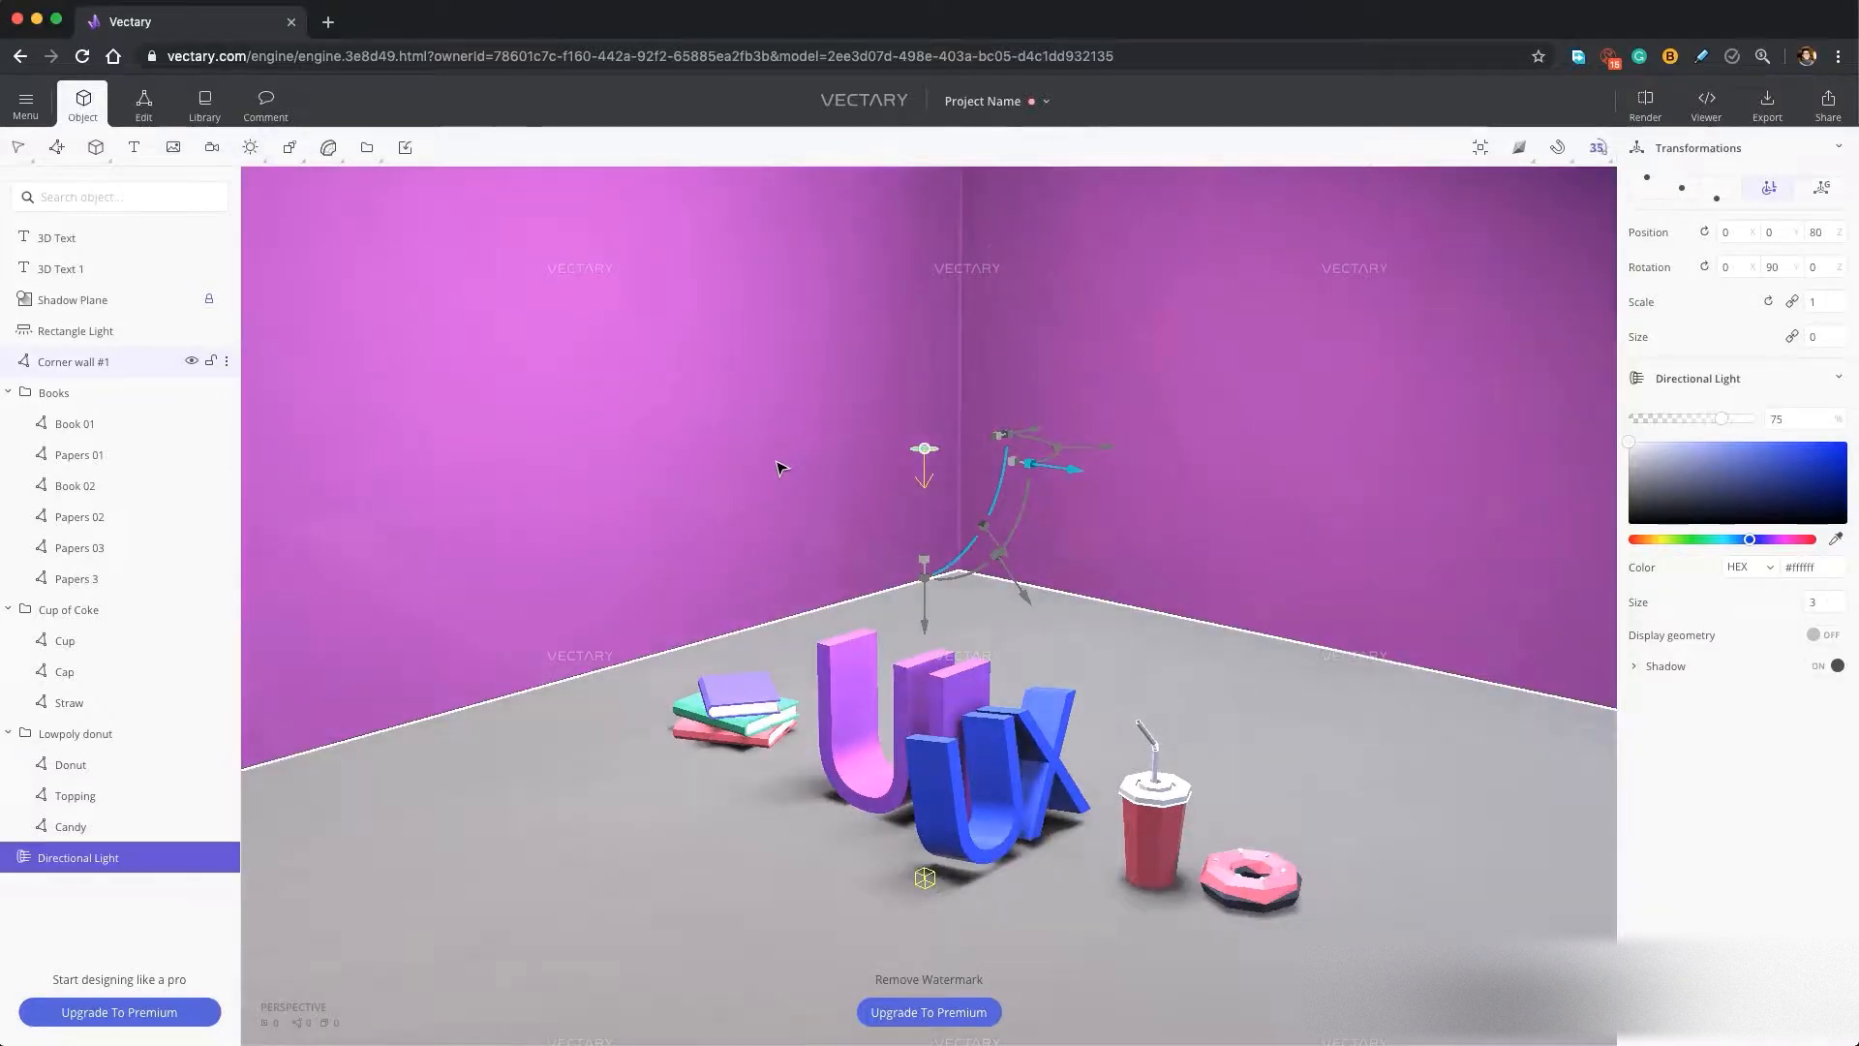
# Move the directional light to about 50.3, 0, 118 and tilt it toward the lettering with a rotation of about -180, 63.1, -180.
pyautogui.scroll(2, 783, 469)
pyautogui.scroll(-5, 782, 469)
pyautogui.moveTo(1038, 479); pyautogui.dragTo(1055, 571)
pyautogui.moveTo(914, 614); pyautogui.dragTo(972, 494)
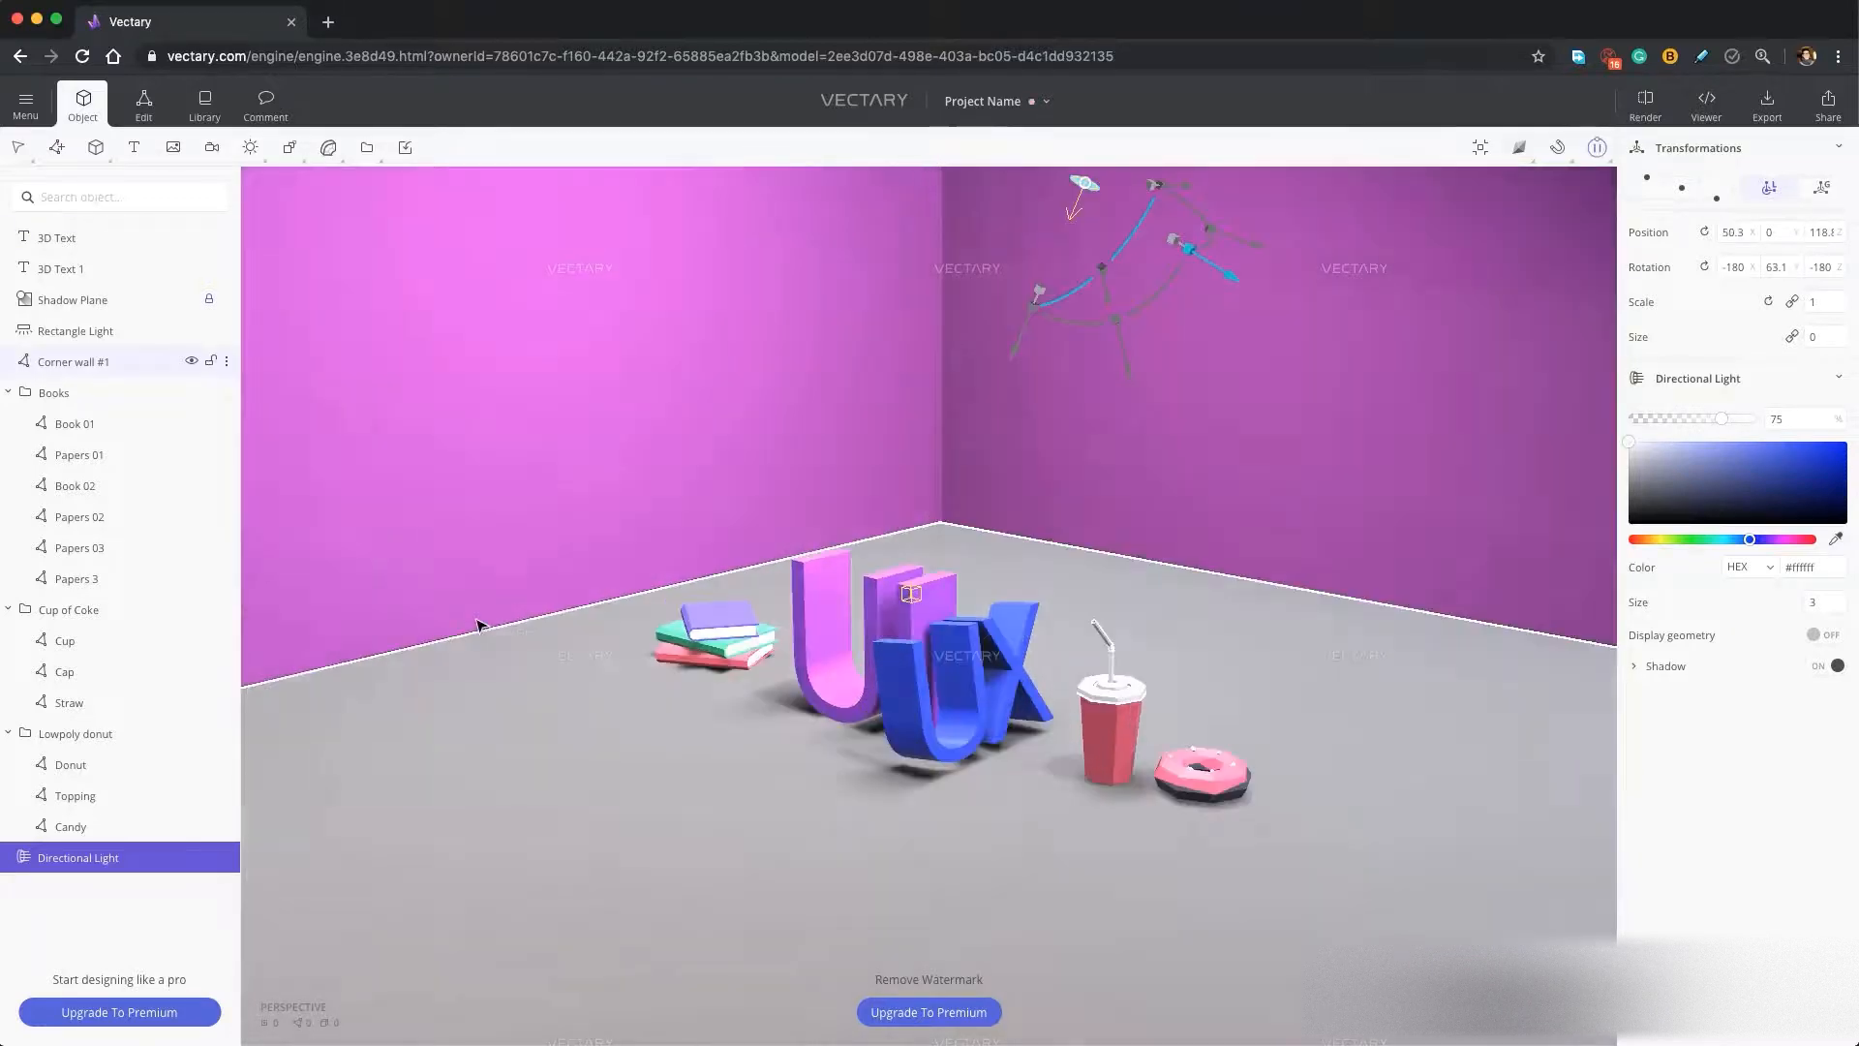
# Preview the scene at High render quality and turn the preview off.
pyautogui.moveTo(476, 625); pyautogui.dragTo(549, 693)
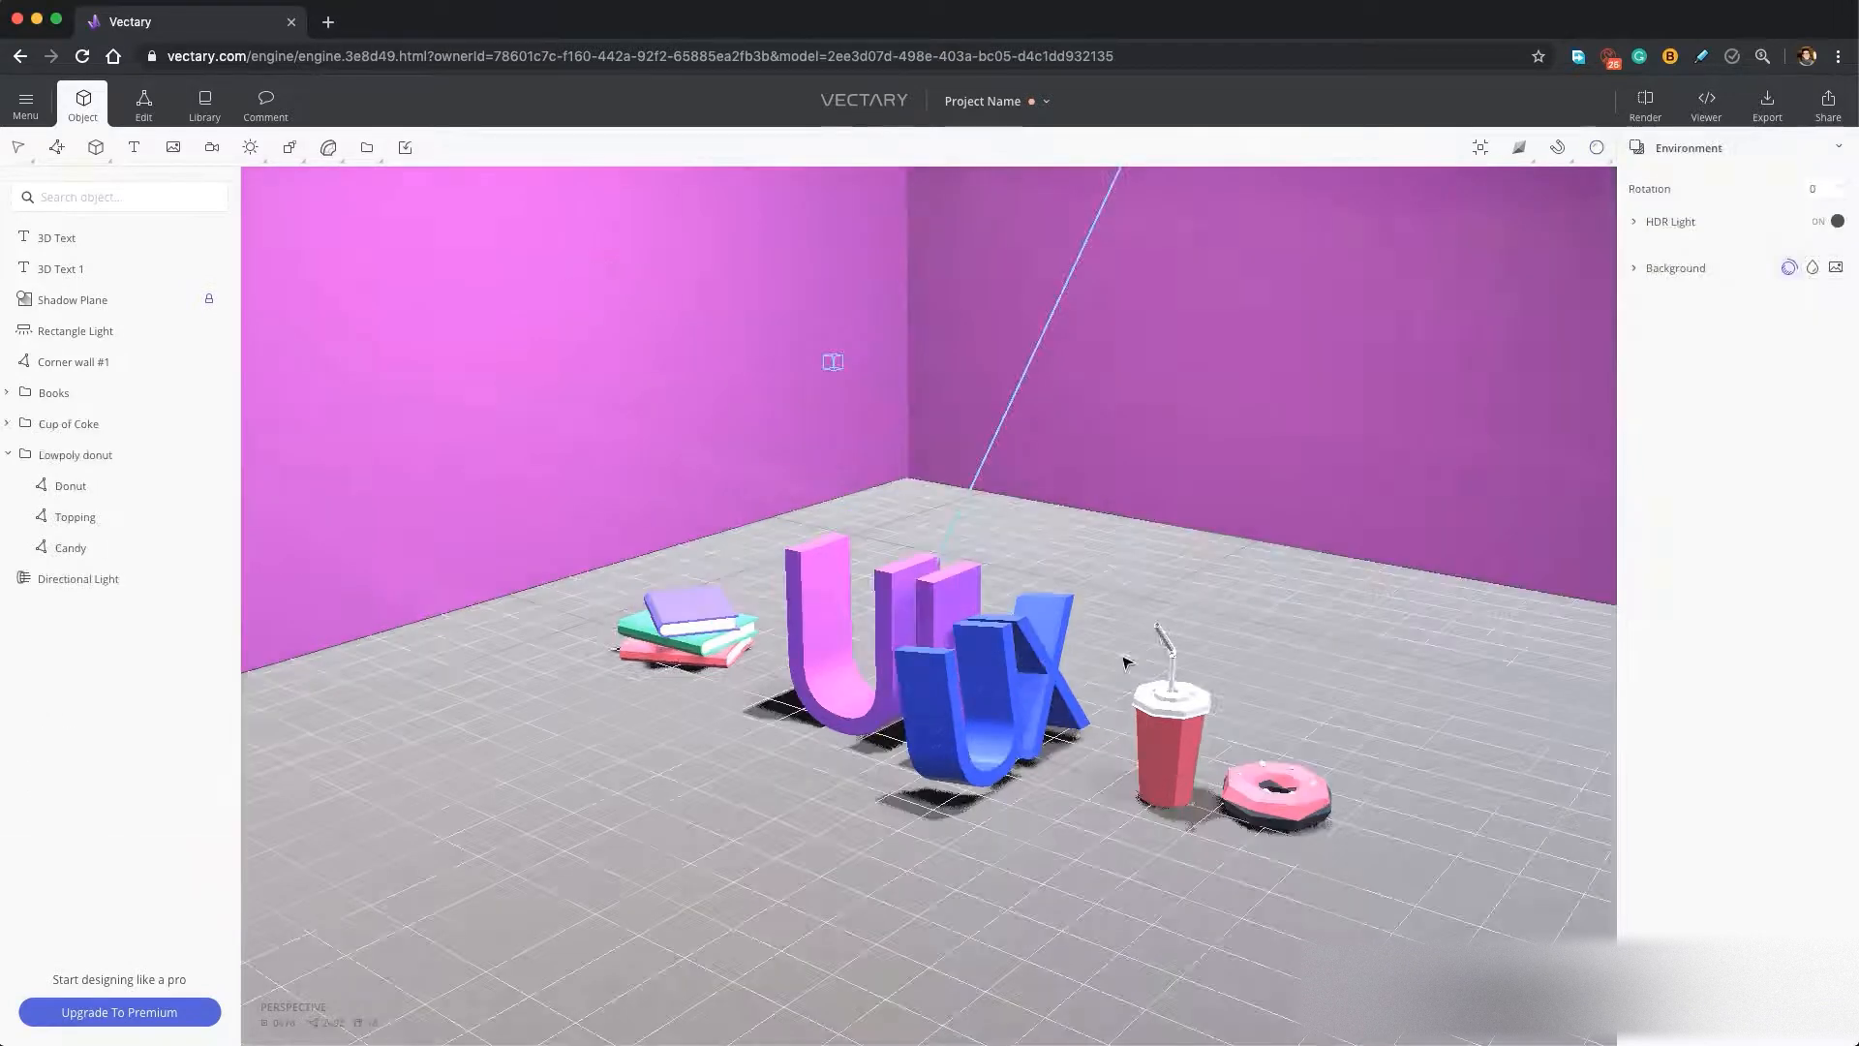
pyautogui.moveTo(1599, 153)
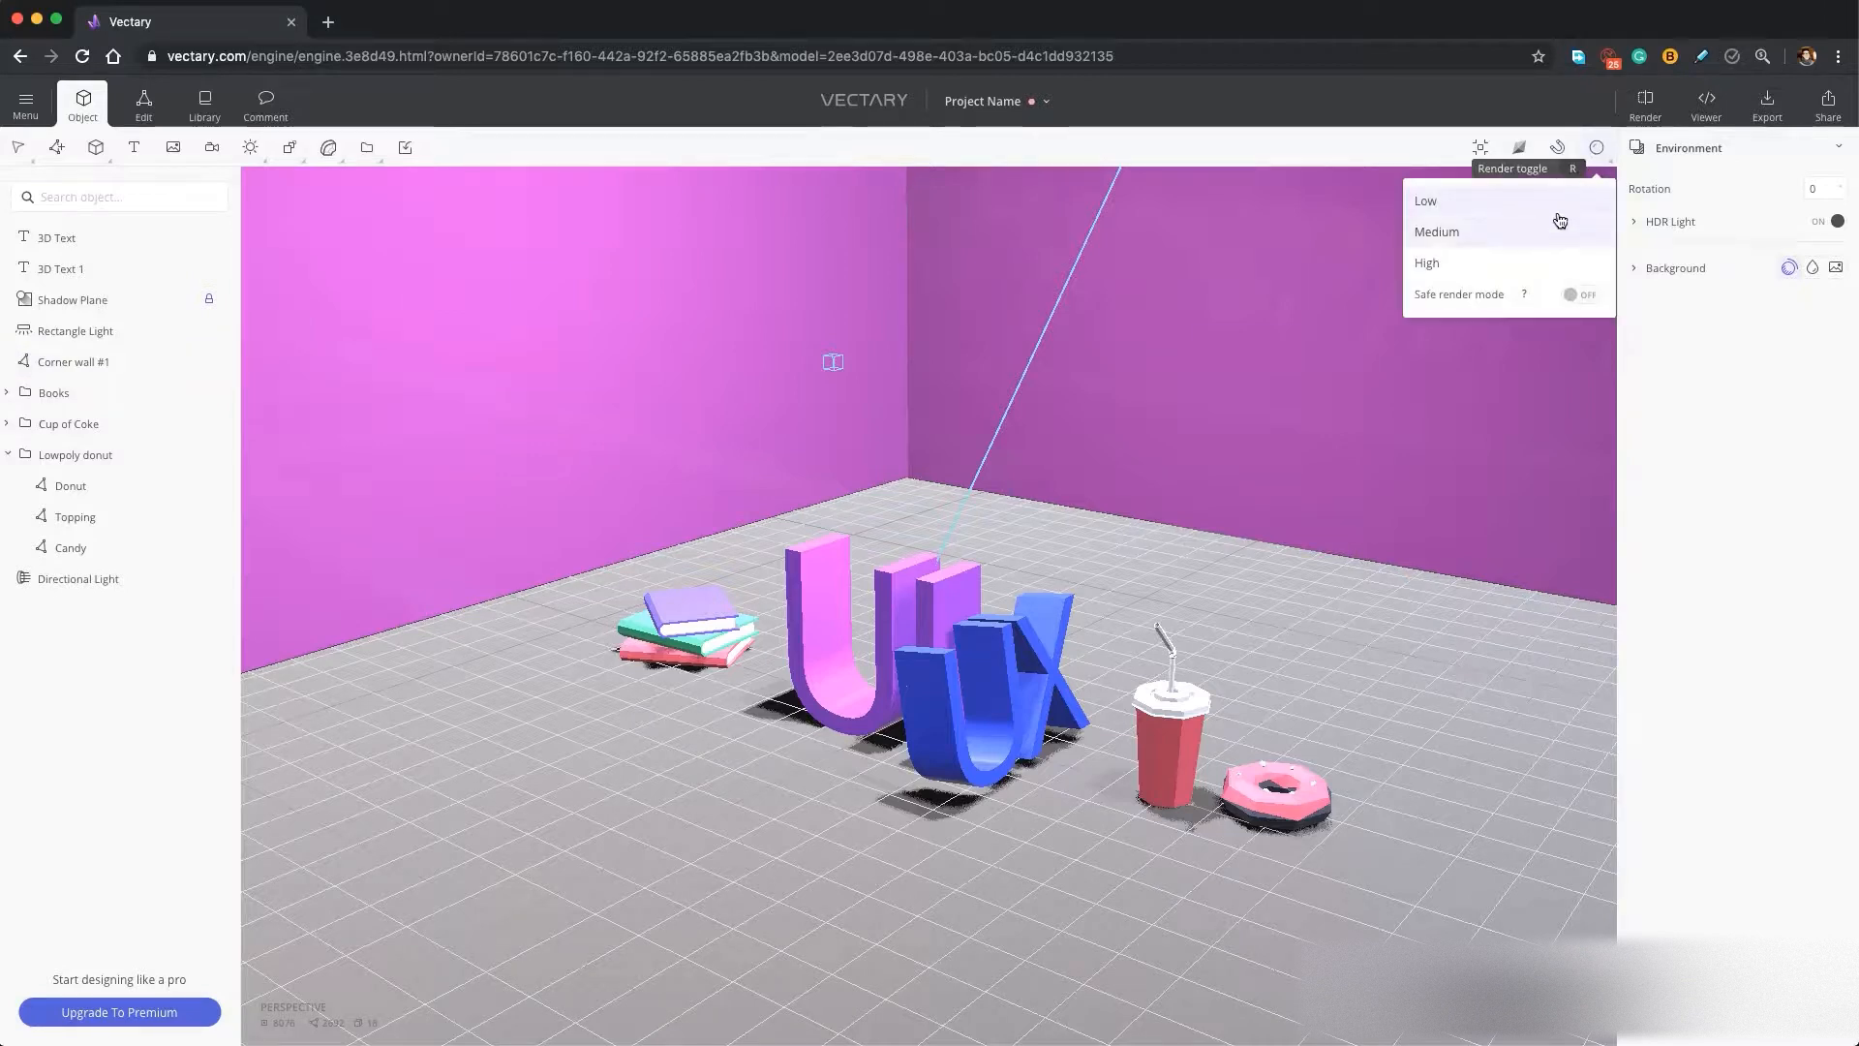
pyautogui.click(1537, 265)
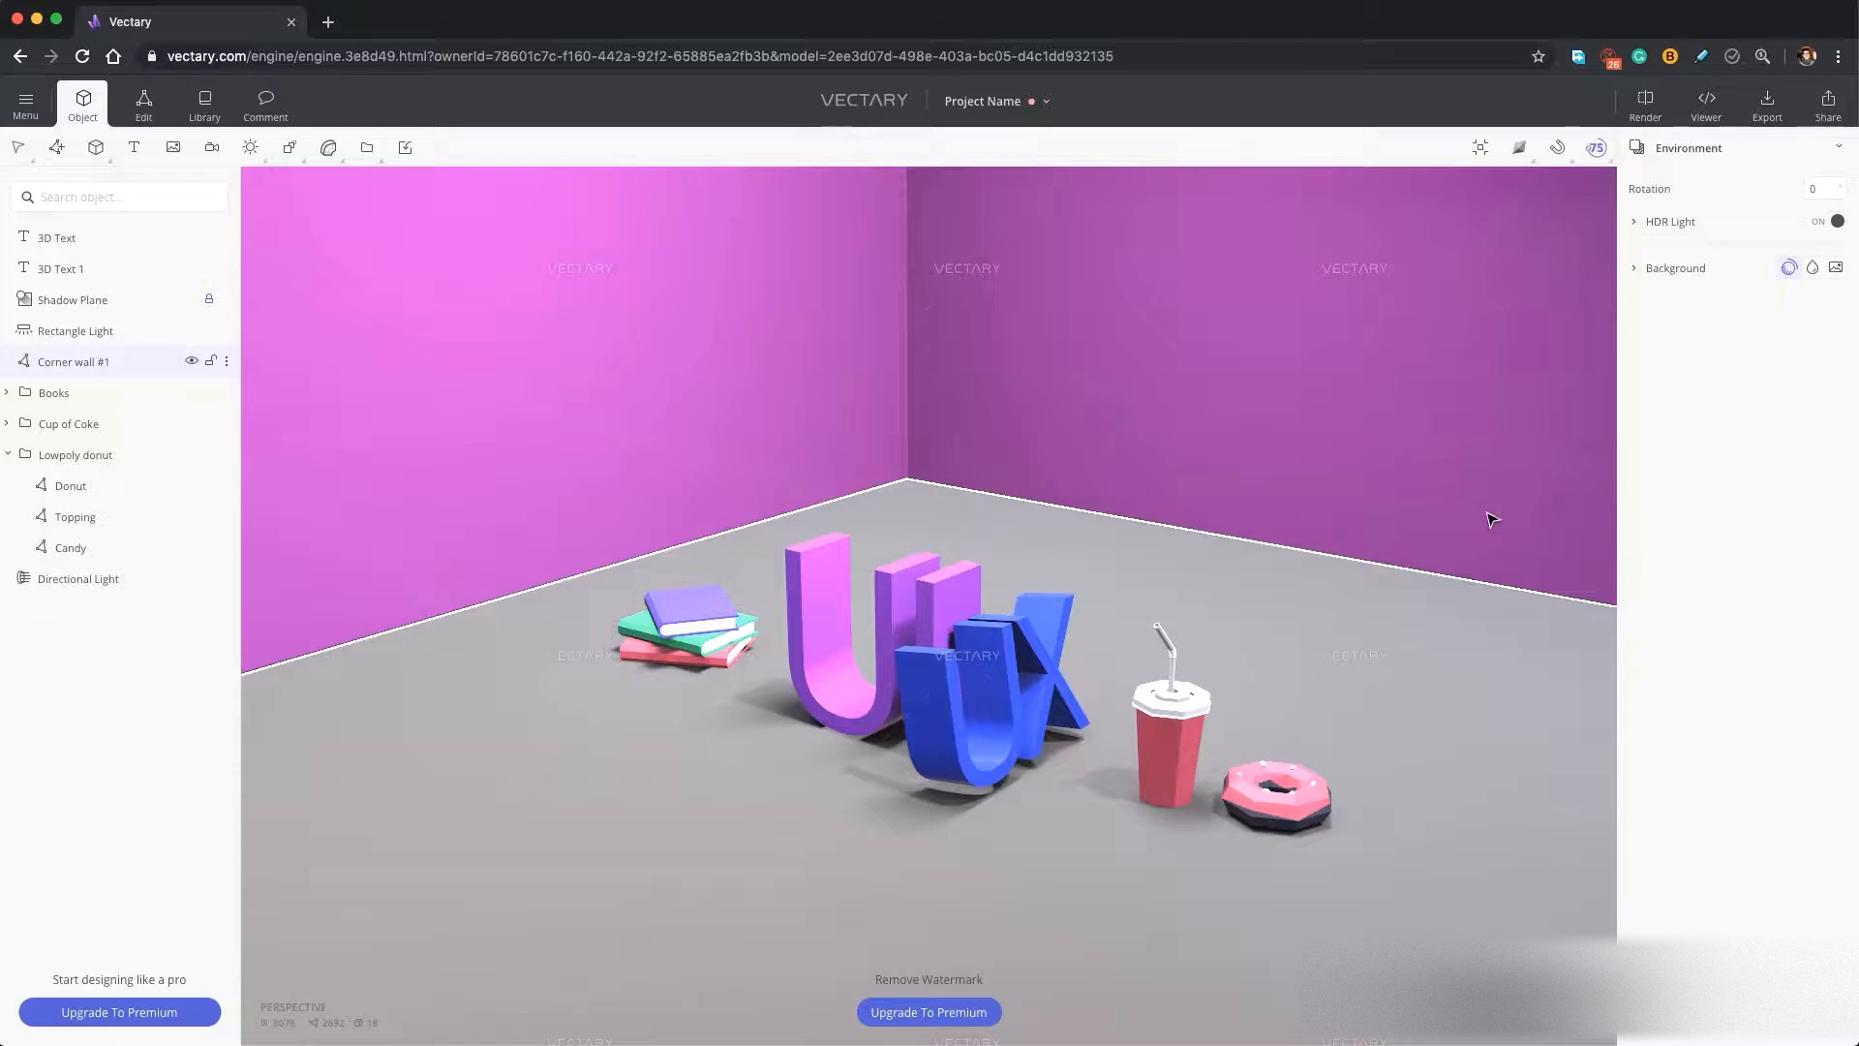
pyautogui.click(1595, 147)
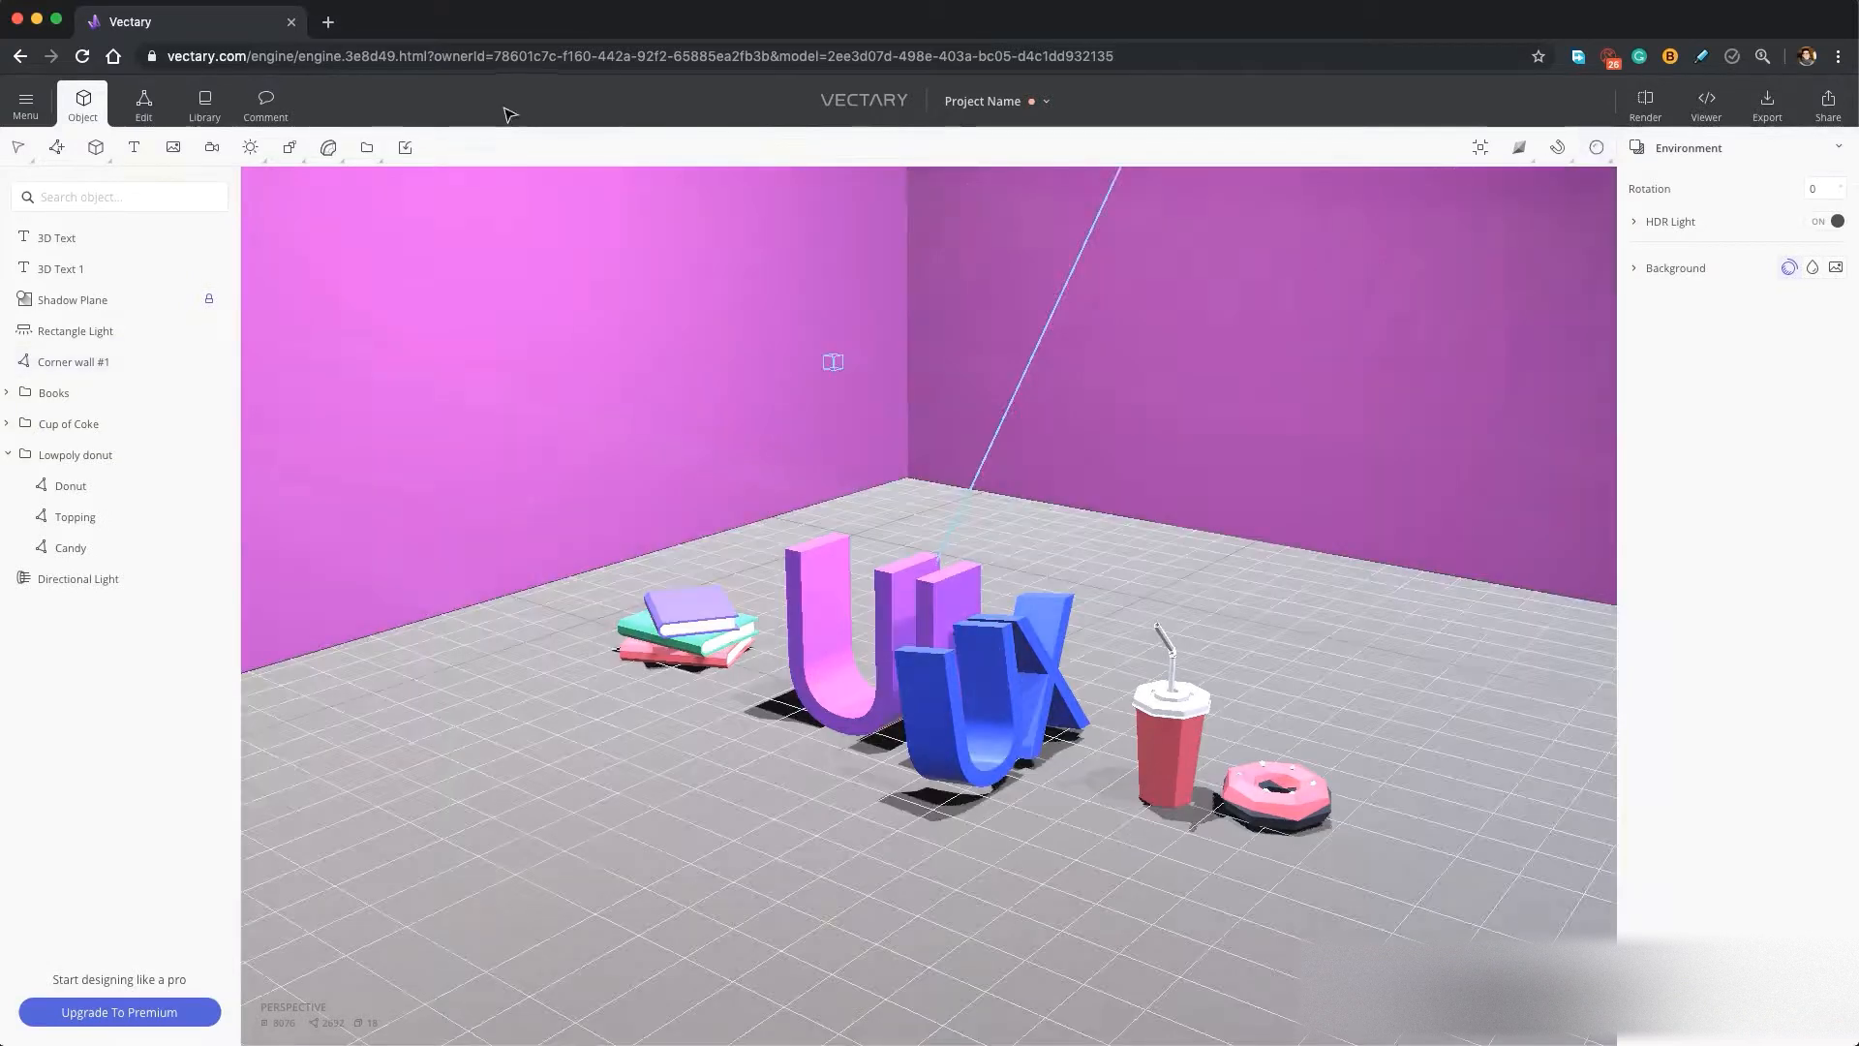
# Try a white patterned shape from the Organic Shapes collection among the lettering and delete it.
pyautogui.click(205, 104)
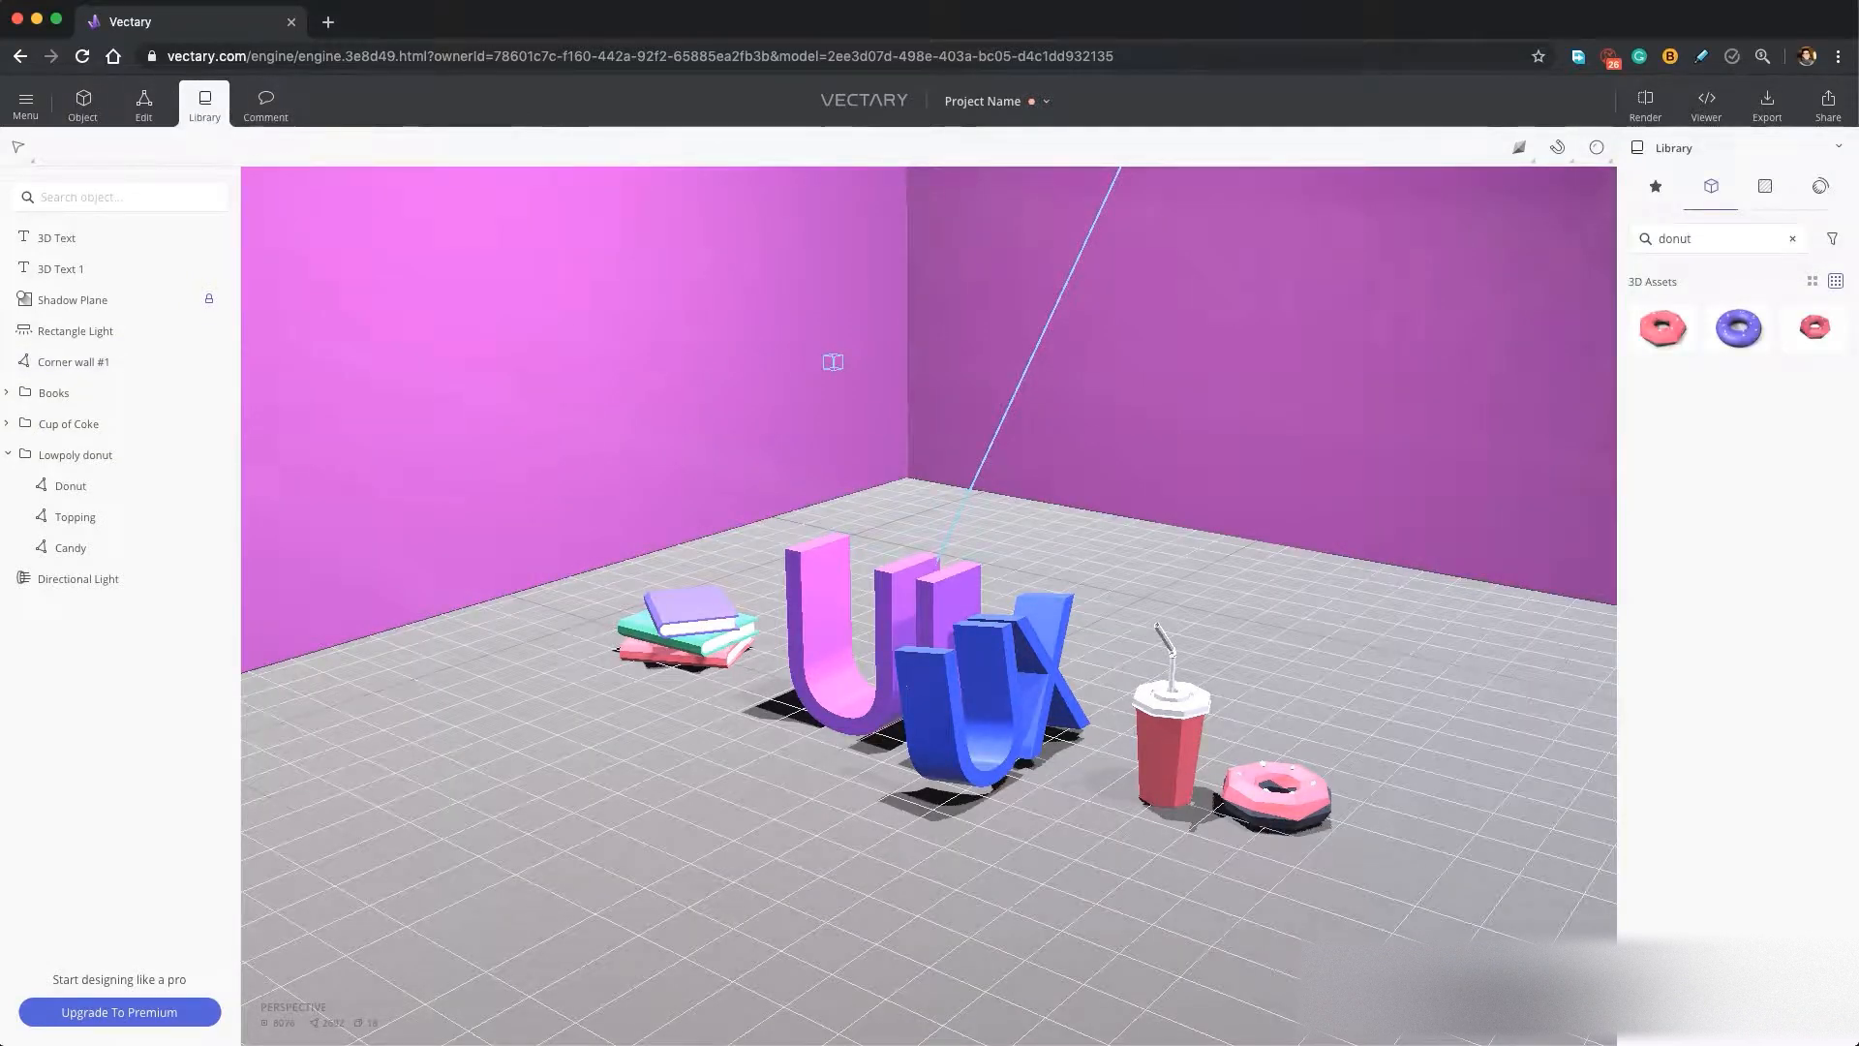
pyautogui.click(1677, 197)
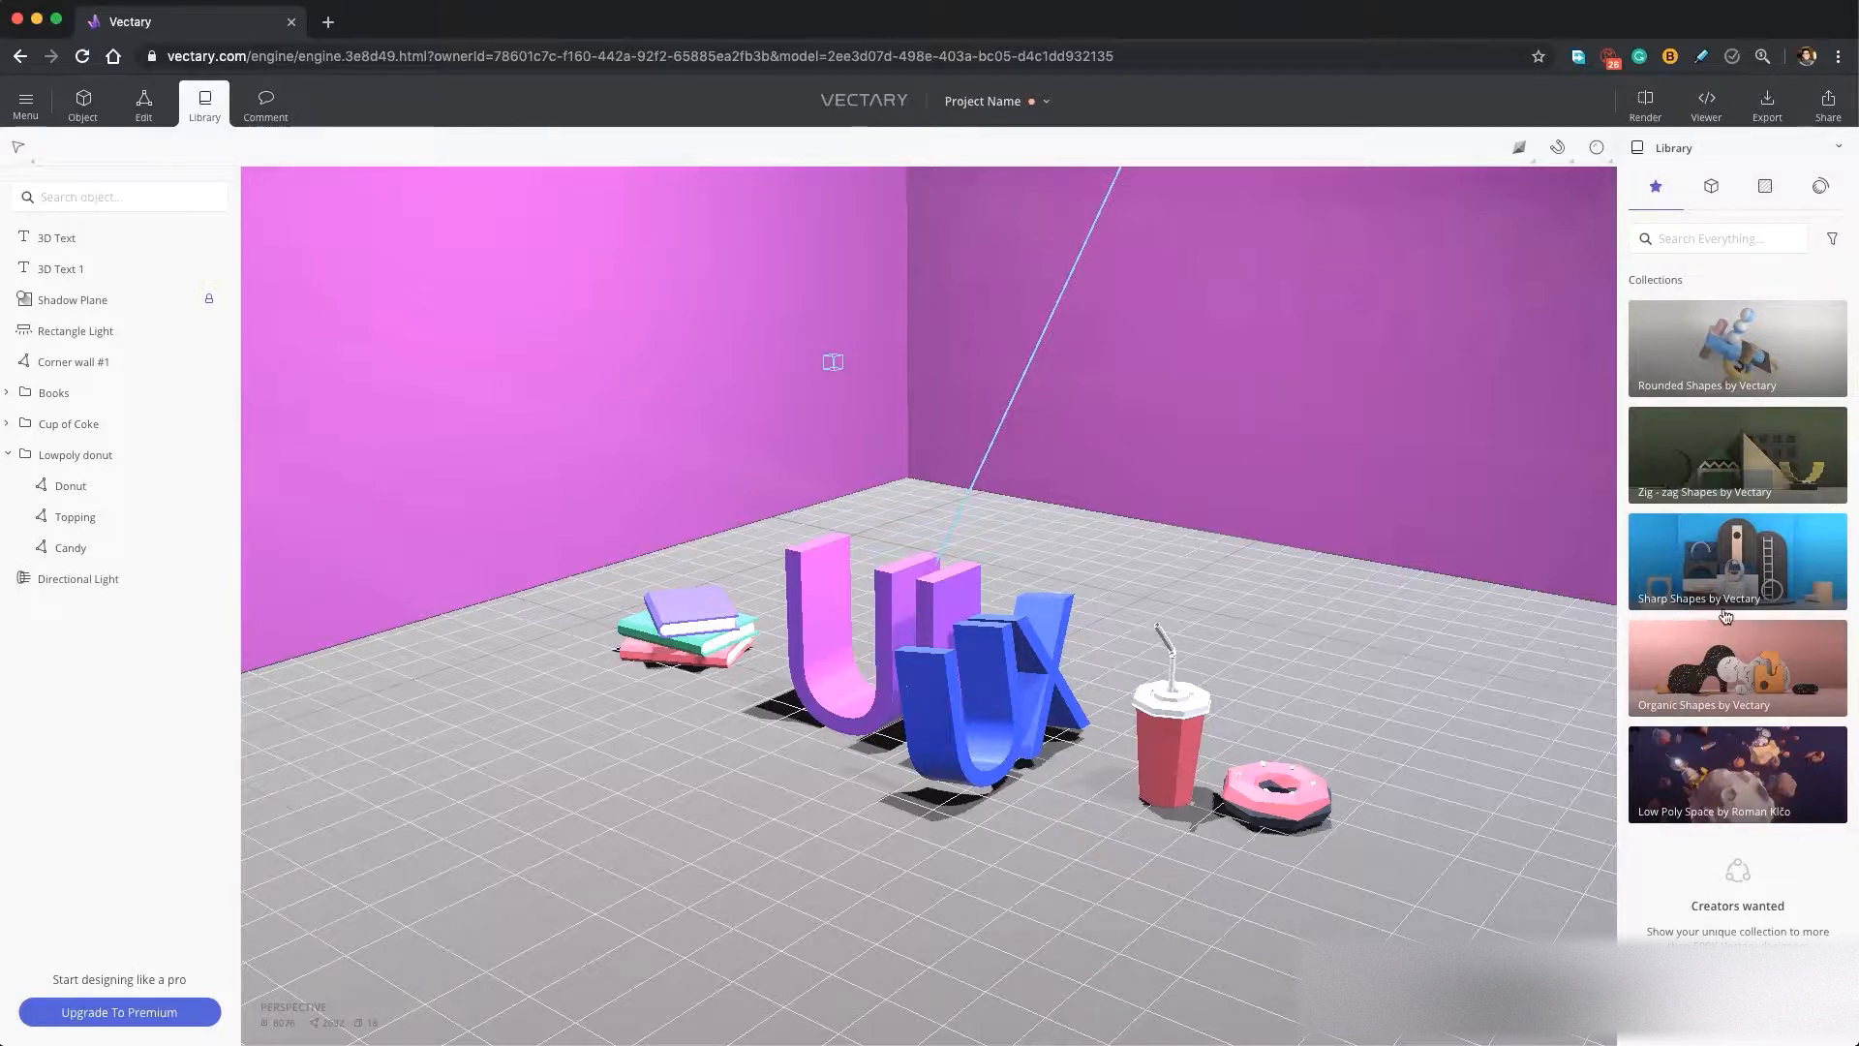
pyautogui.click(1730, 699)
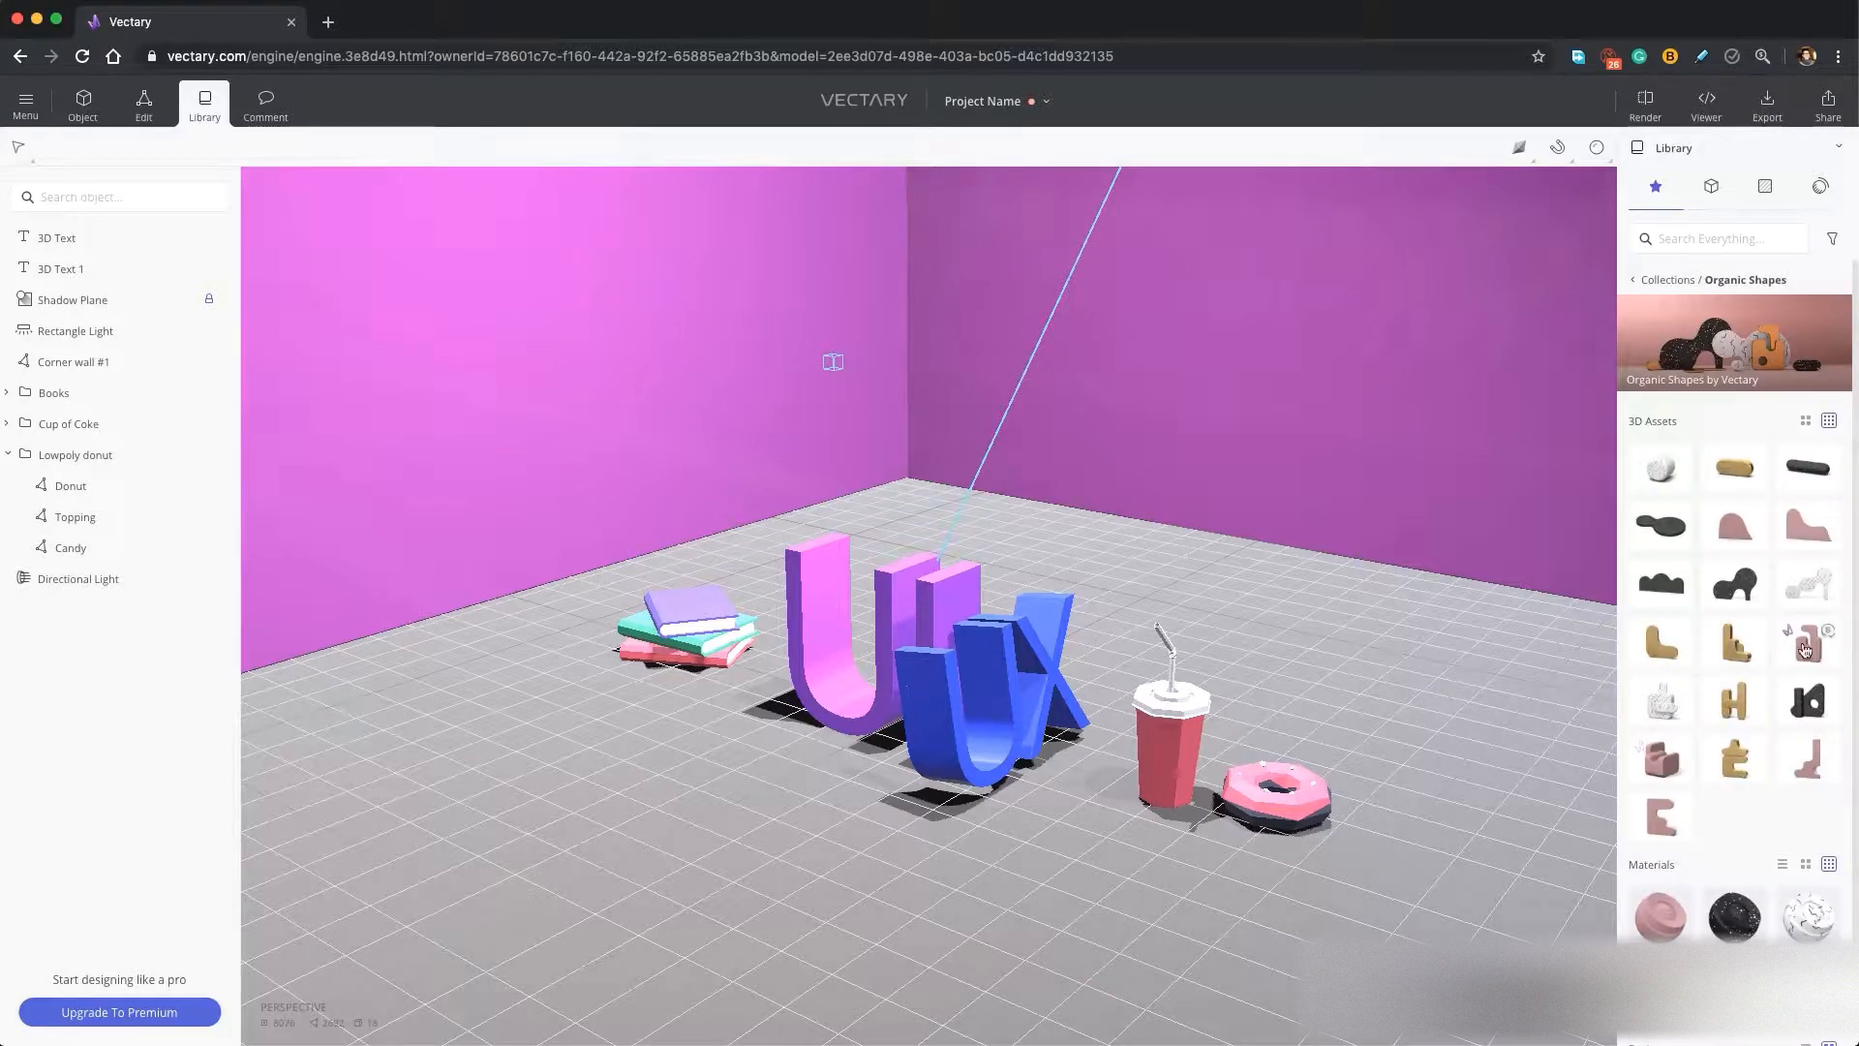
pyautogui.click(1787, 605)
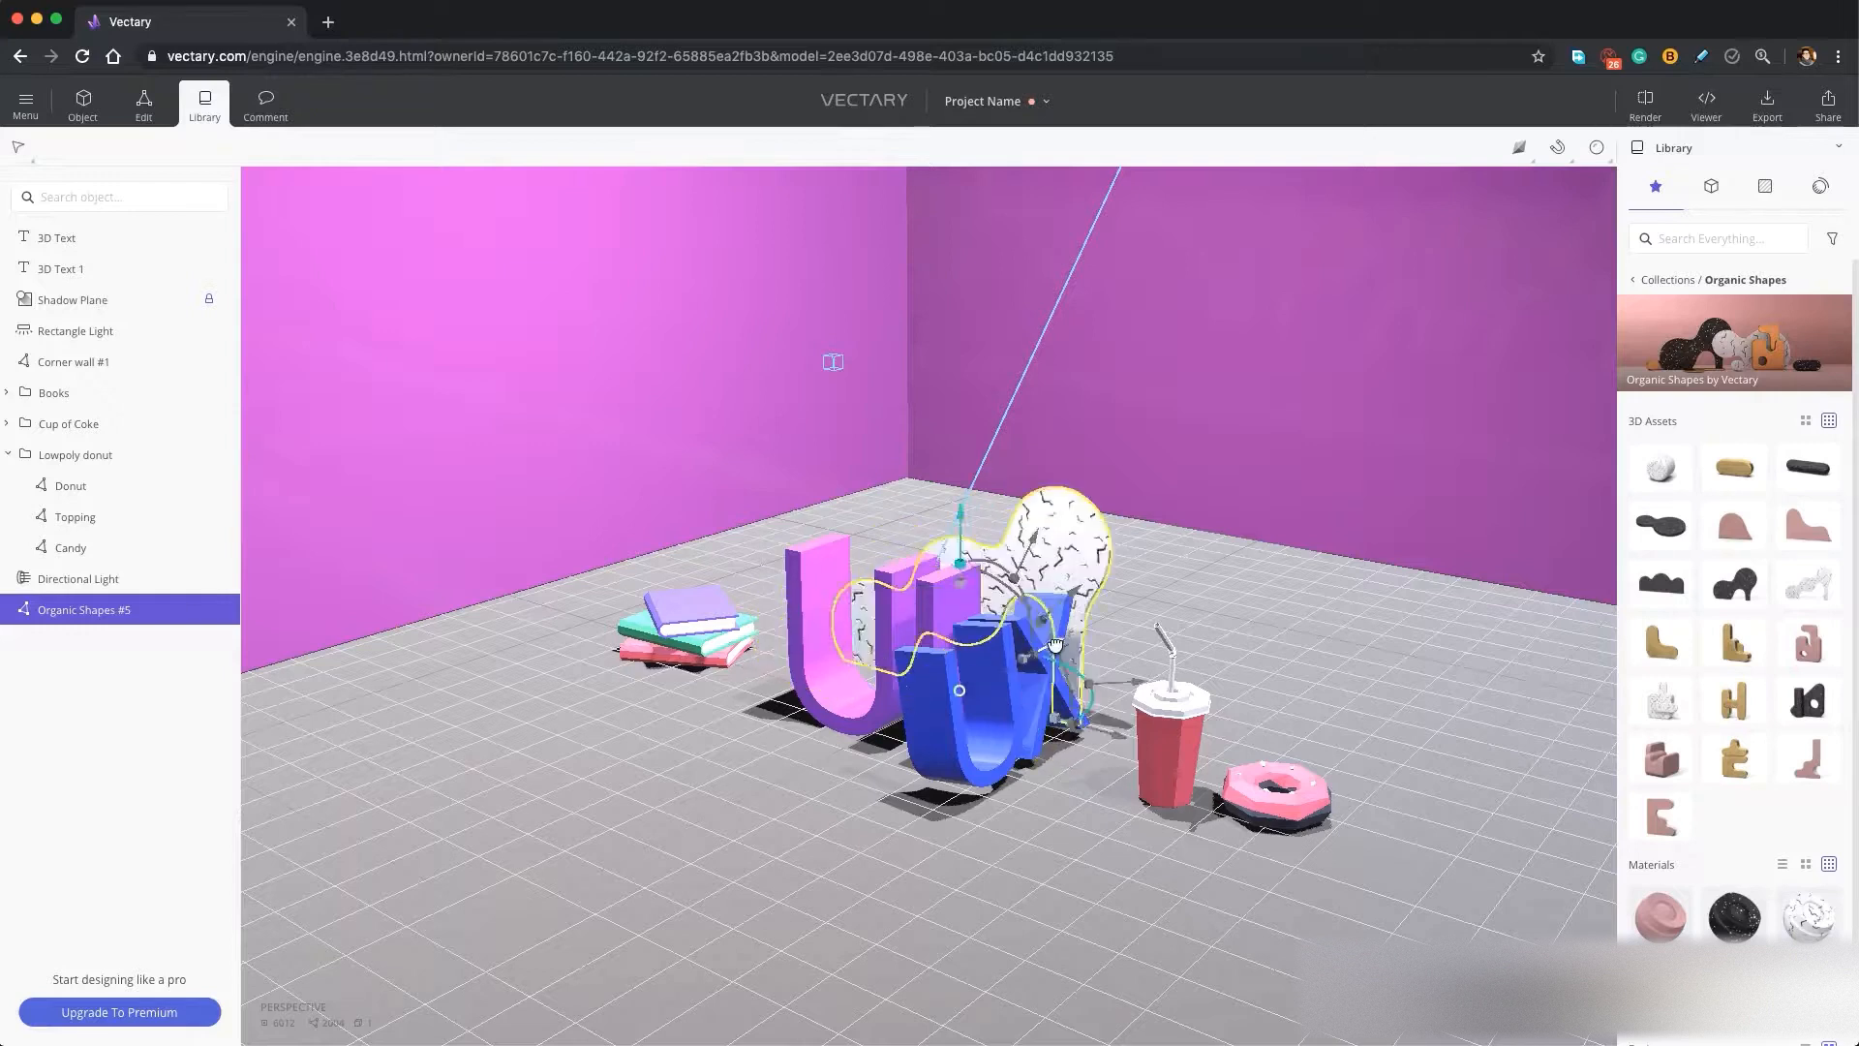
pyautogui.press('Delete')
# Try the triple turn spiral from the Rounded Shapes collection, scaled down and moved behind the lettering, and delete it.
pyautogui.click(1656, 280)
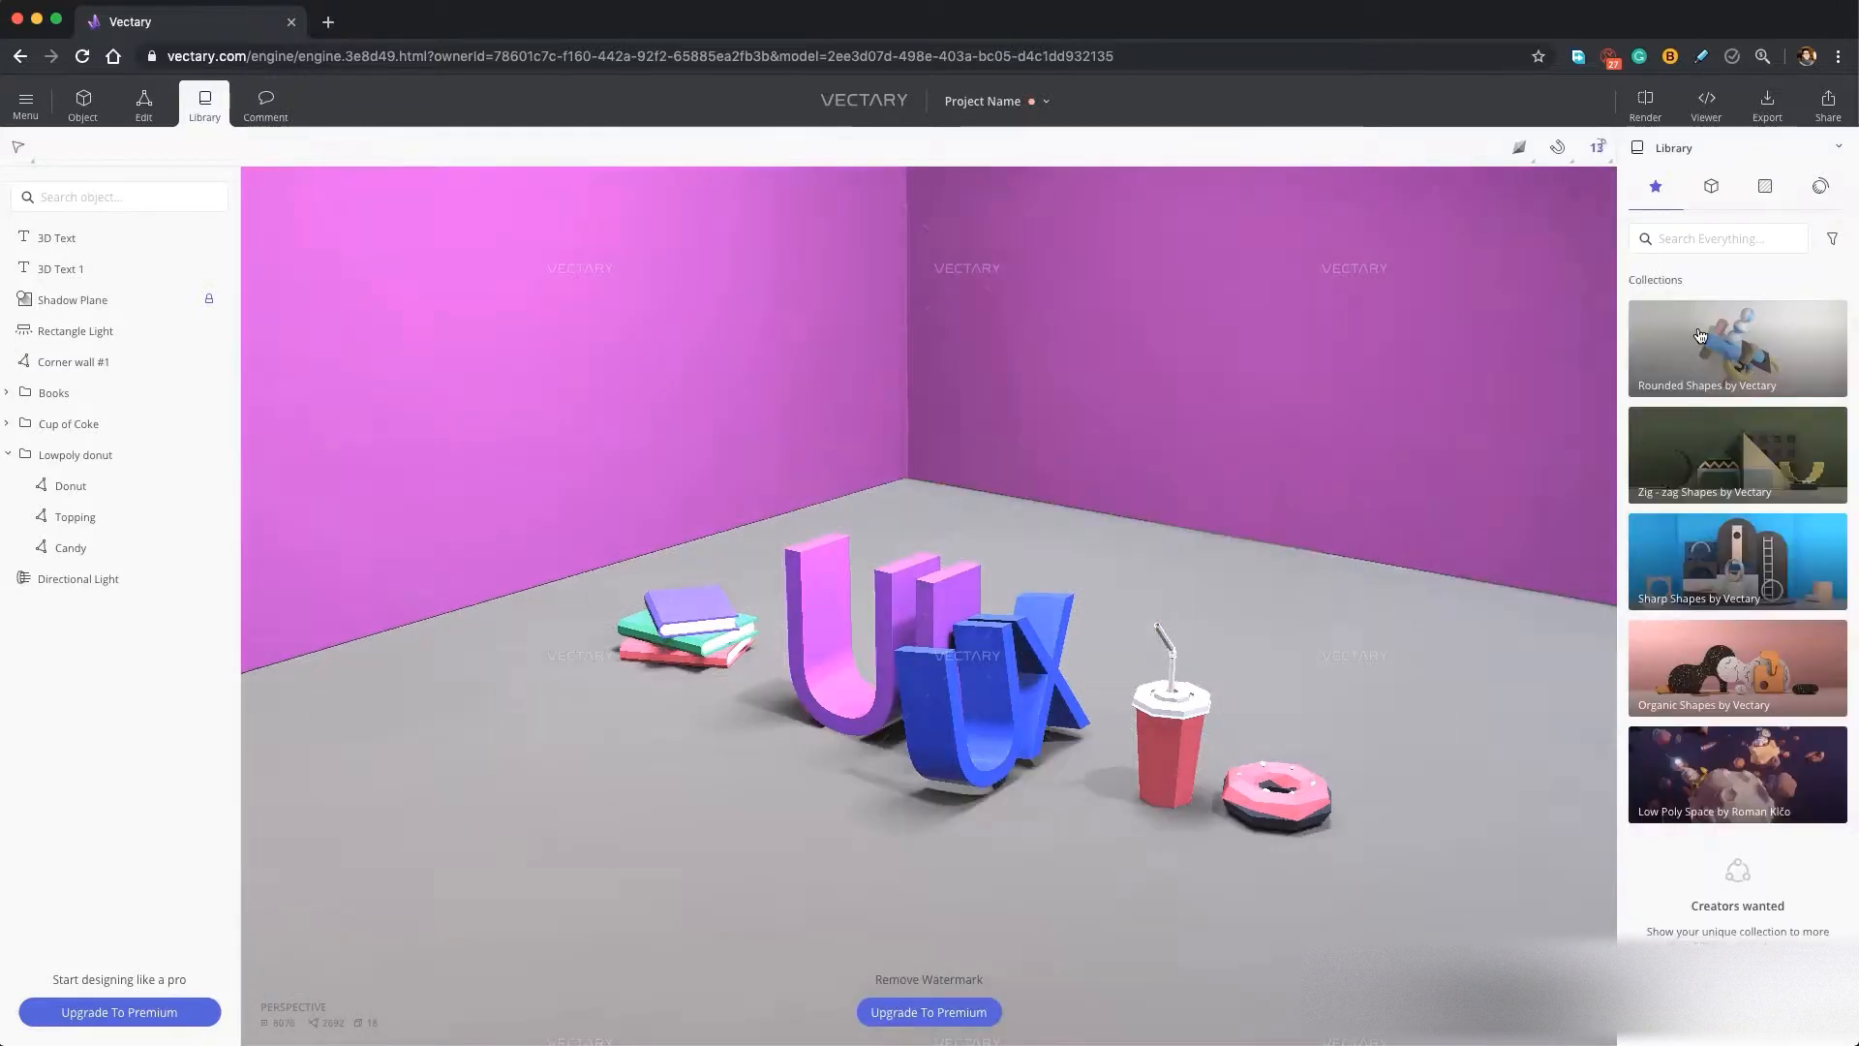
pyautogui.click(1650, 384)
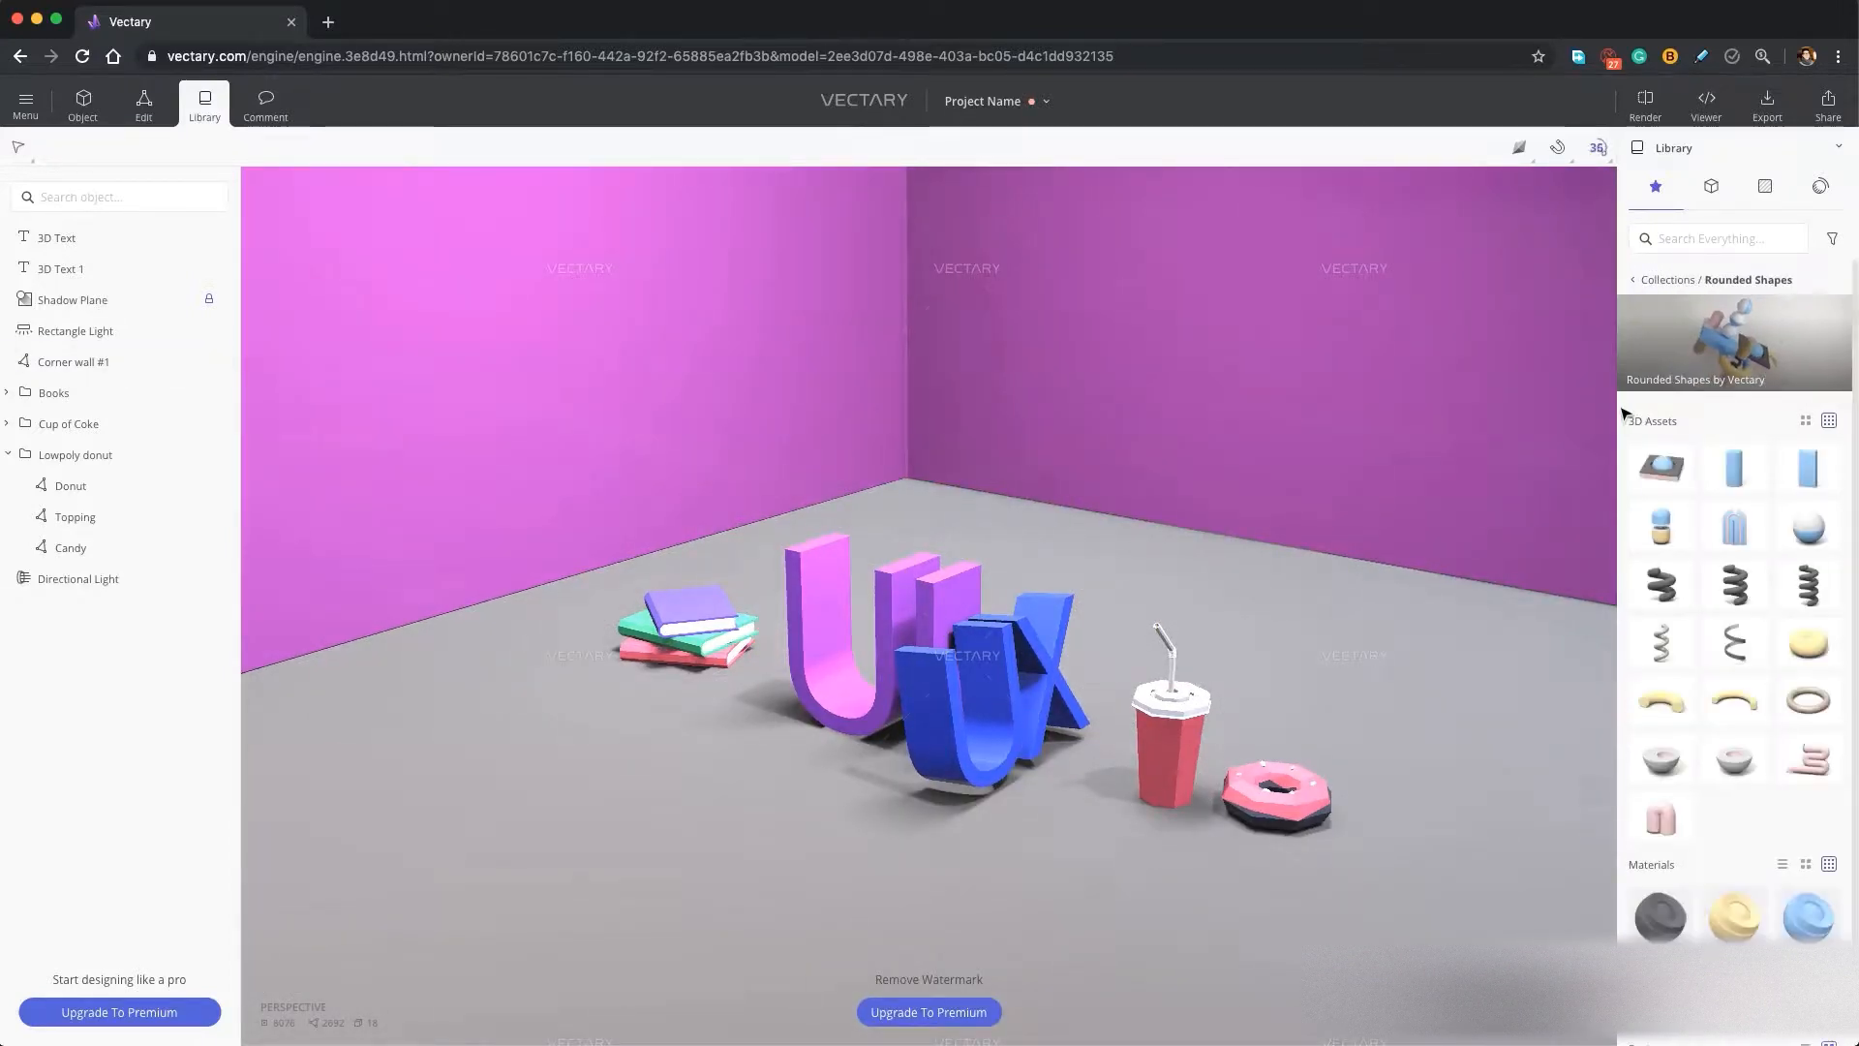
pyautogui.click(1661, 584)
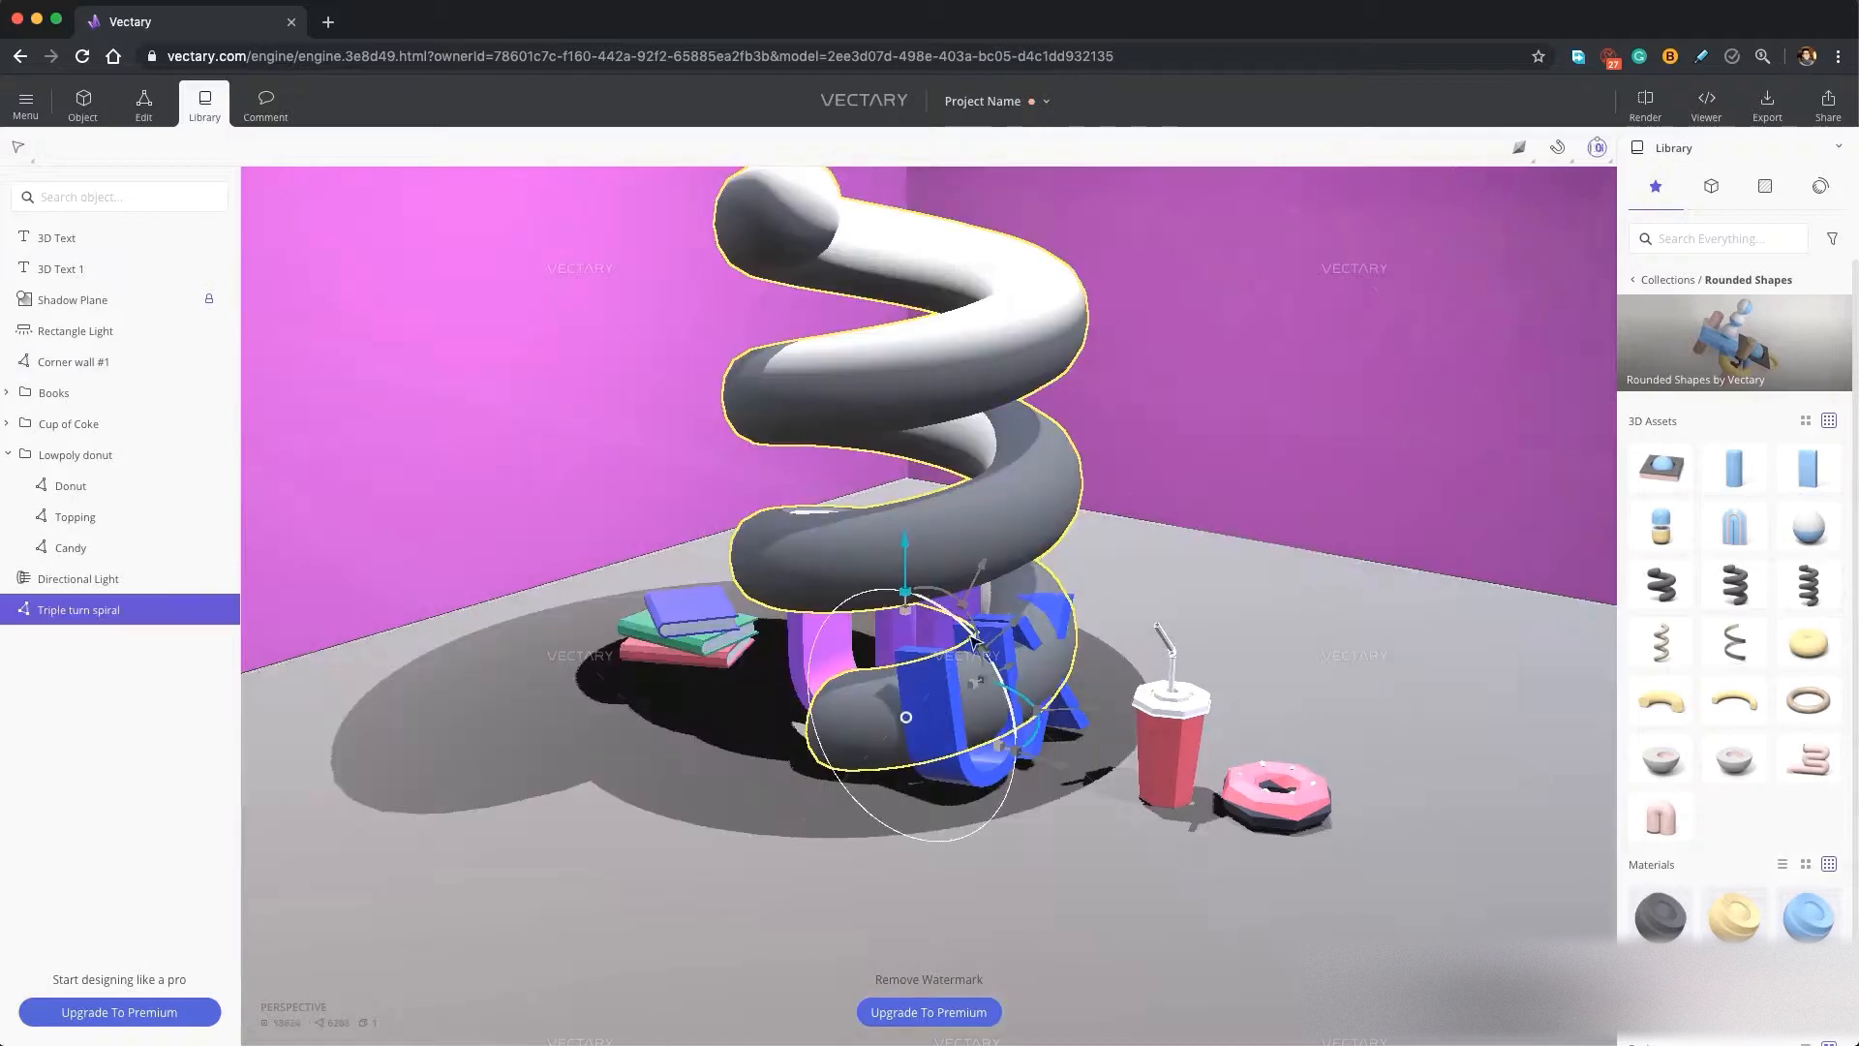
pyautogui.moveTo(973, 641); pyautogui.dragTo(918, 701)
pyautogui.moveTo(1043, 751); pyautogui.dragTo(824, 694)
pyautogui.moveTo(768, 638); pyautogui.dragTo(1014, 543)
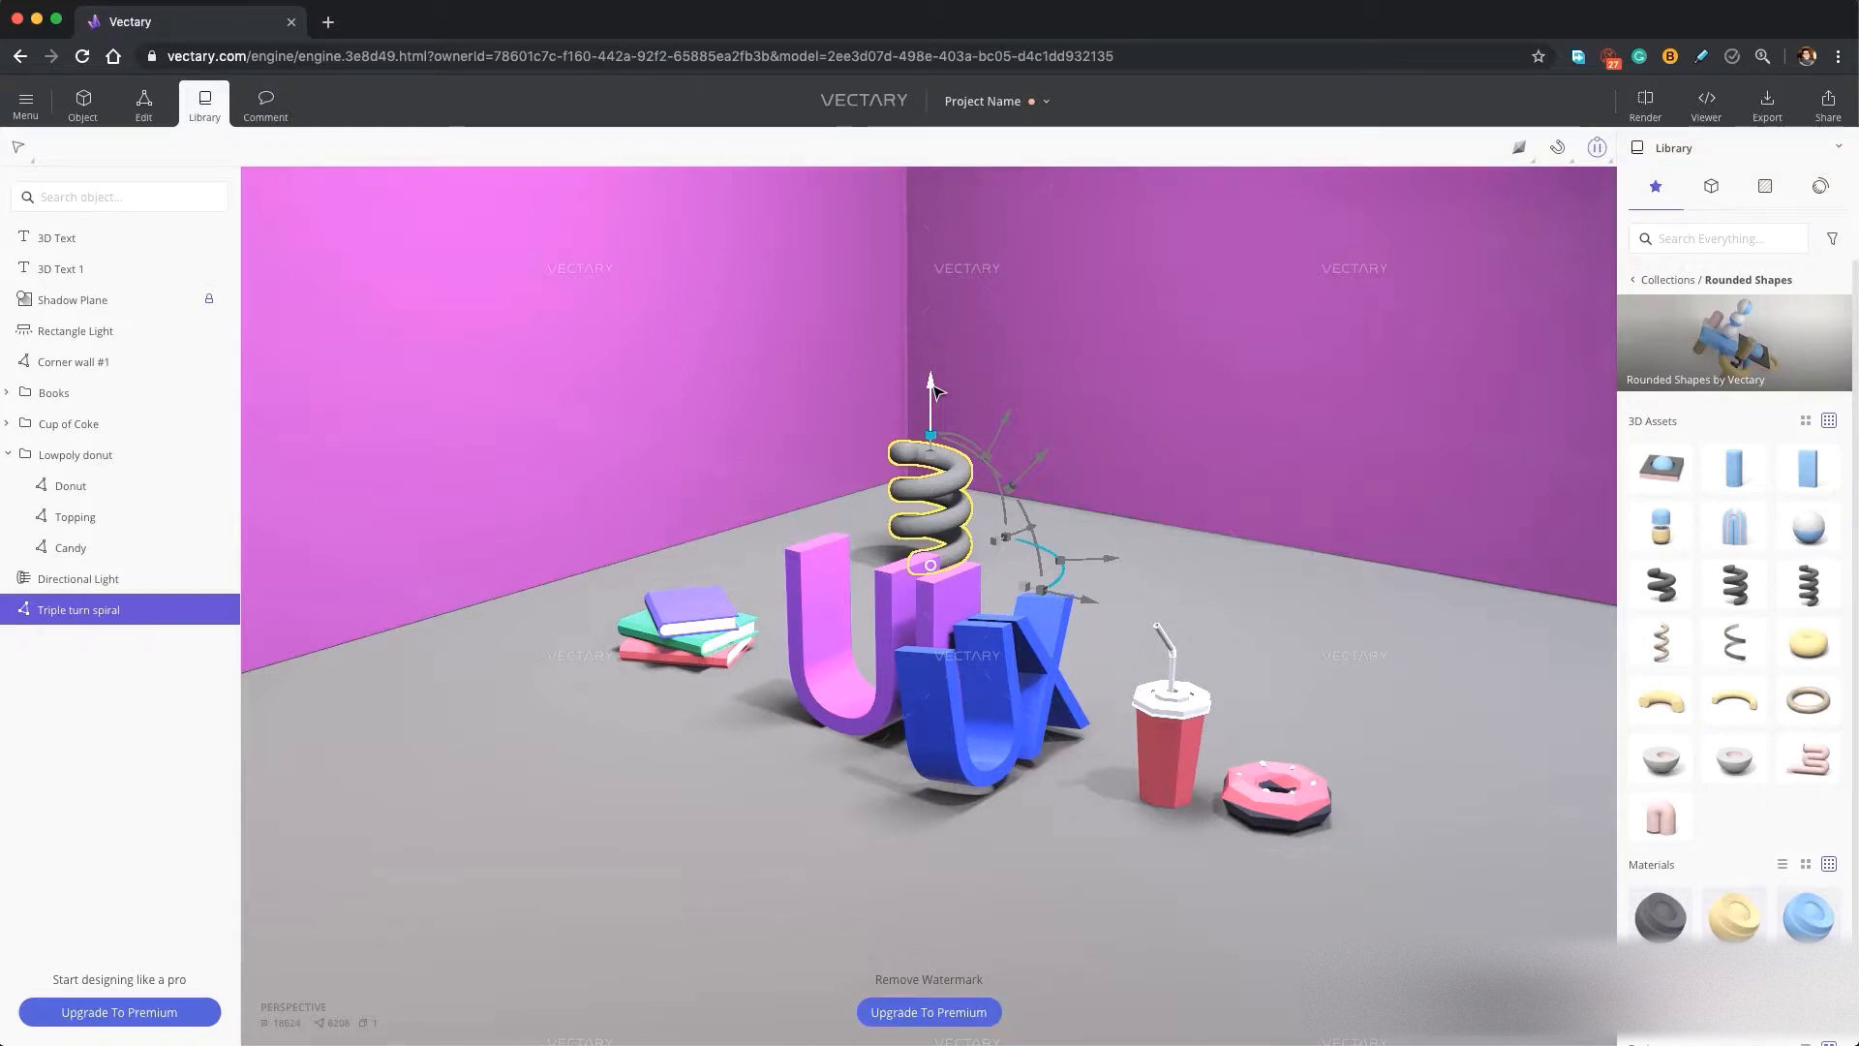
pyautogui.press('Delete')
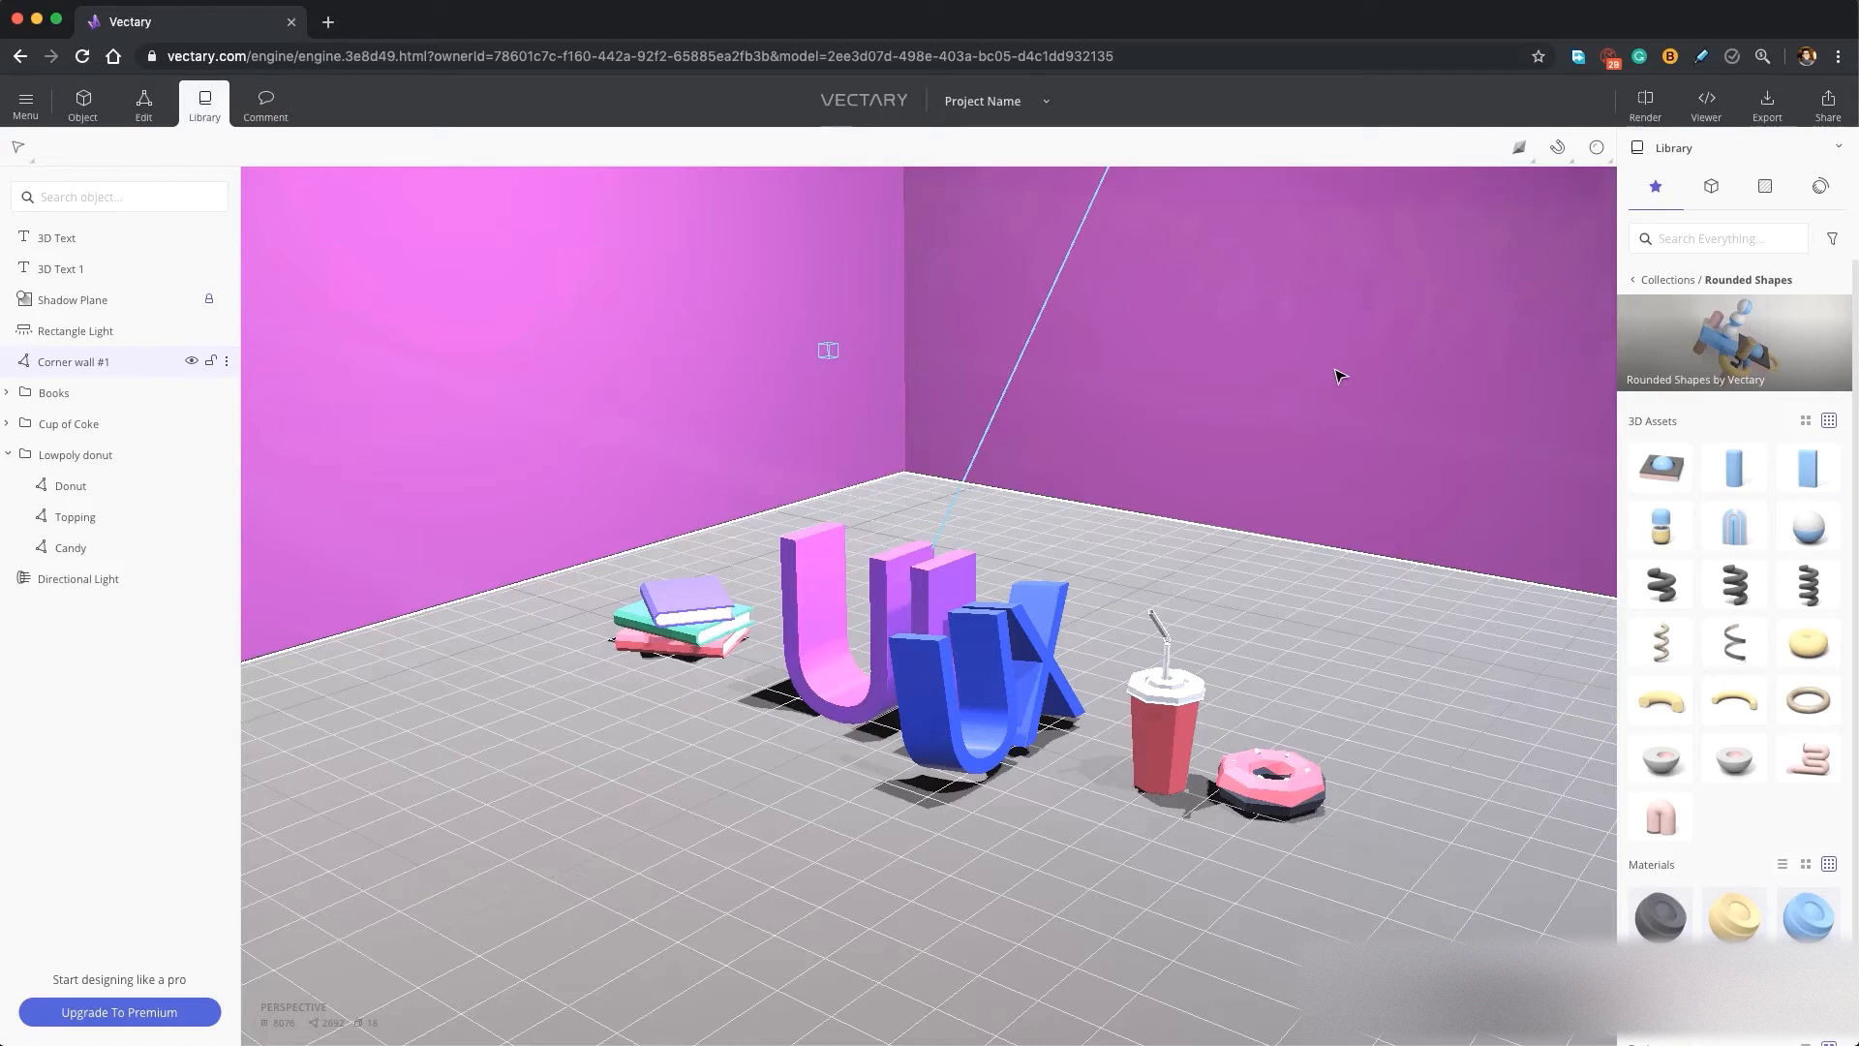